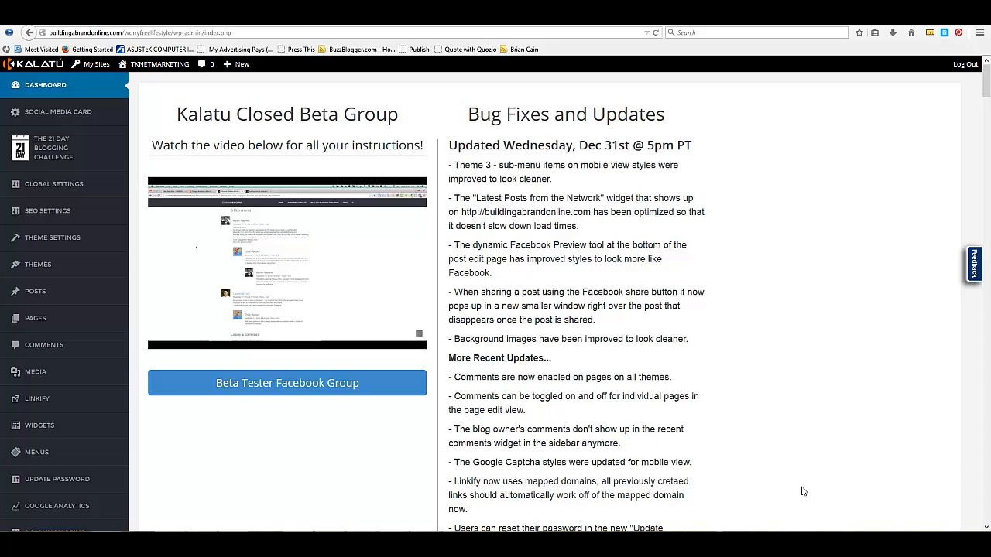
Open the Social Media Card settings and choose to connect the Facebook profile.
mouse_move(946, 507)
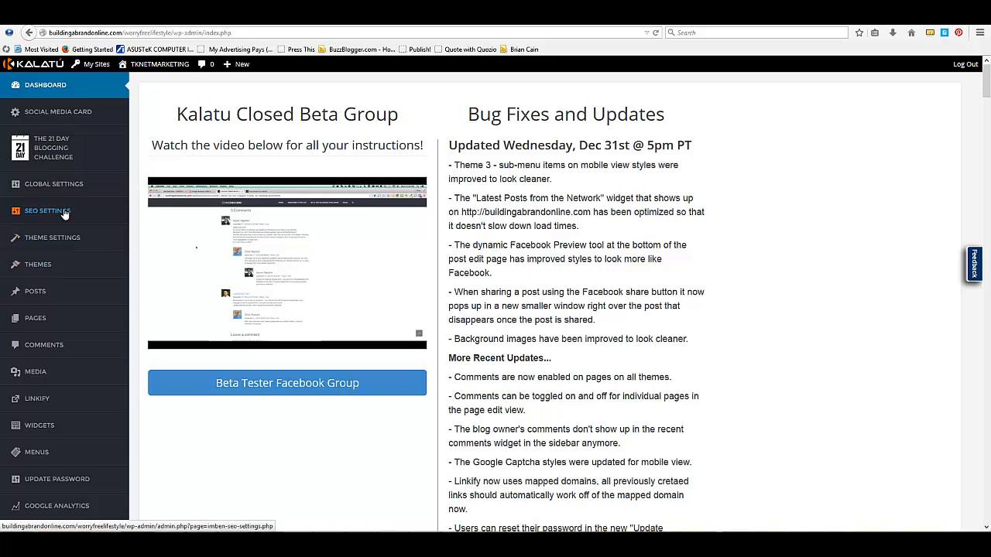
click(55, 116)
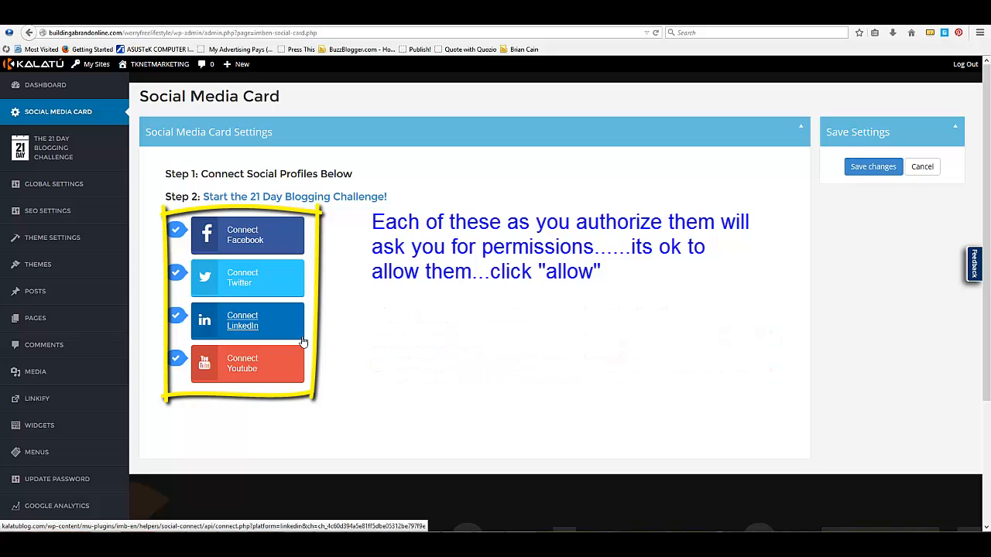
click(260, 240)
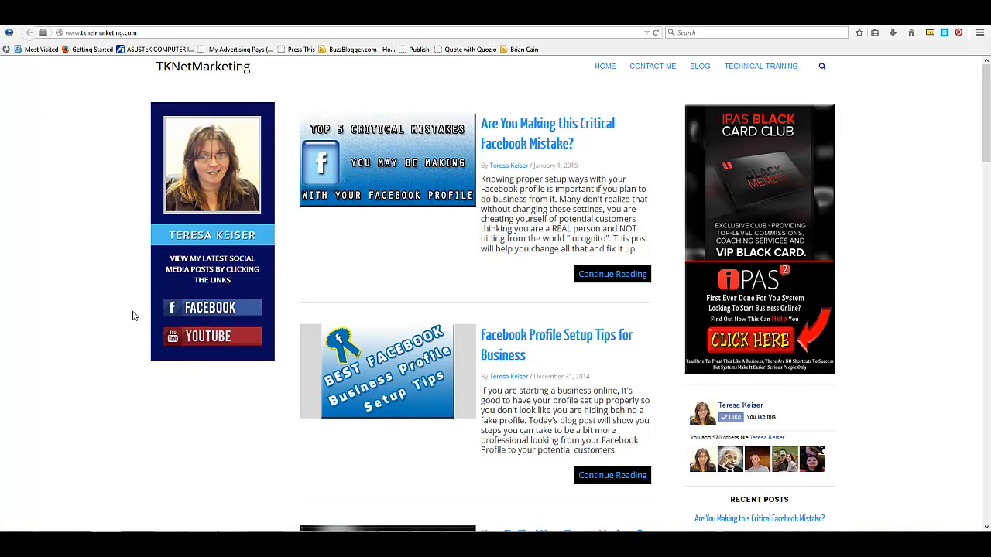
On the live blog, examine the Facebook profile and recent YouTube videos linked from the social media card.
click(210, 309)
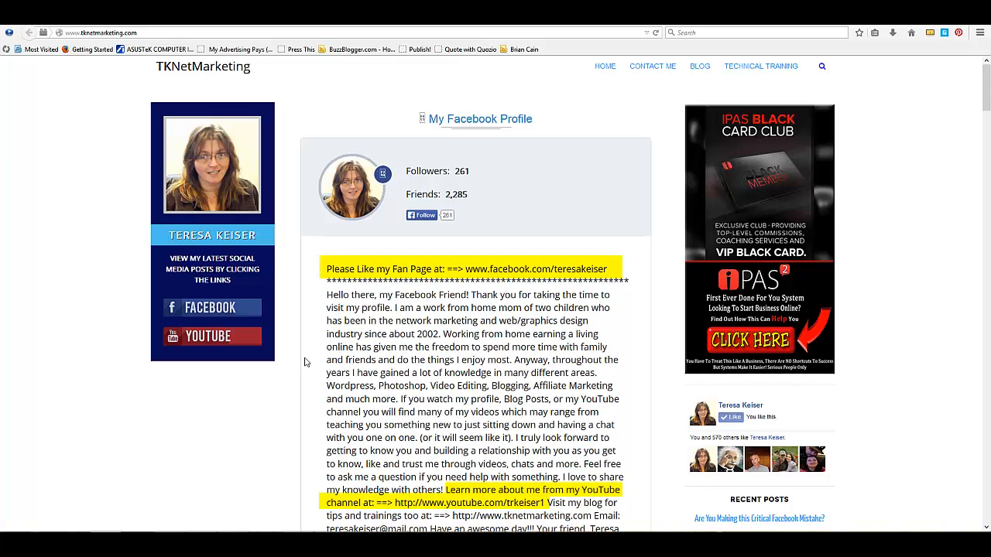
scroll(302, 388, down, 1)
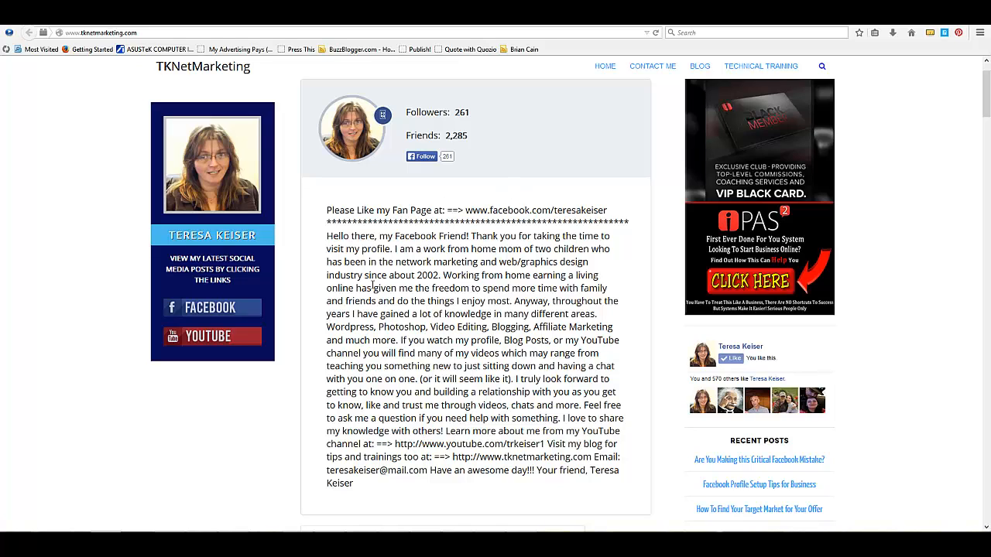
click(194, 344)
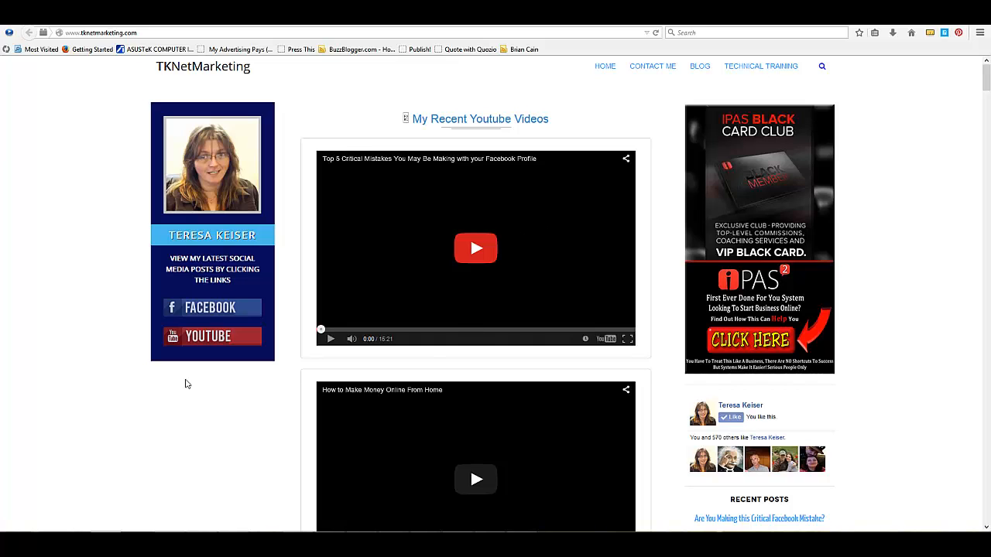
scroll(421, 439, down, 2)
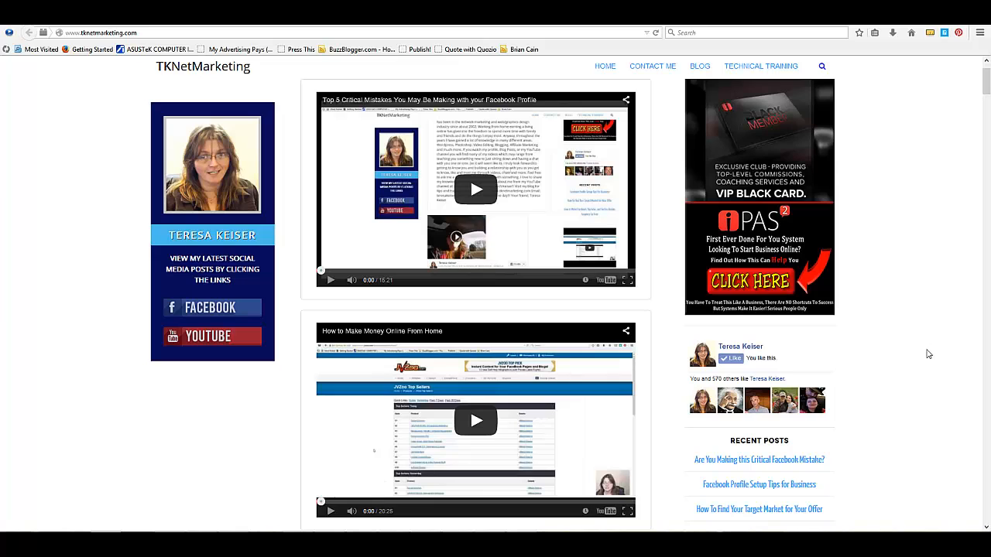
scroll(986, 118, down, 5)
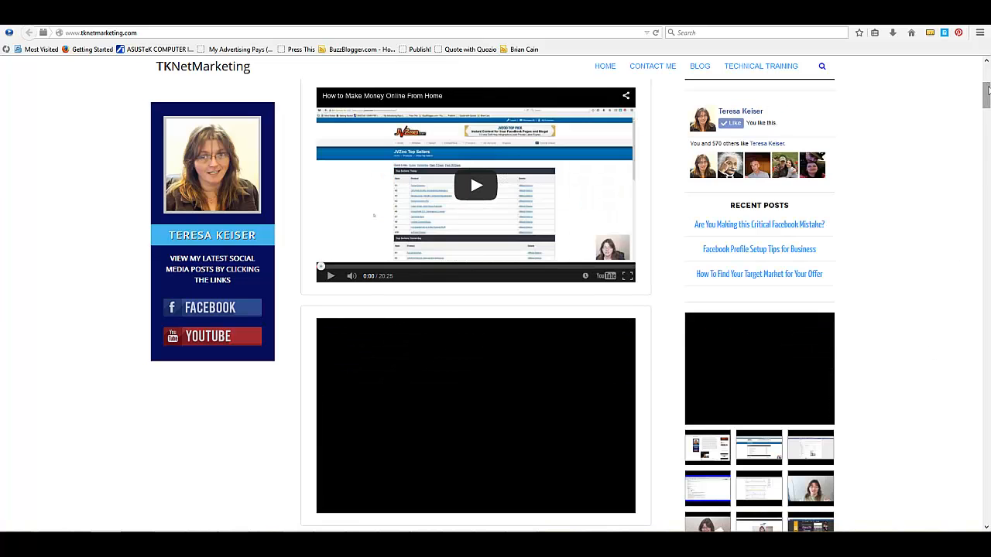
scroll(986, 124, down, 3)
drag(986, 130, 986, 197)
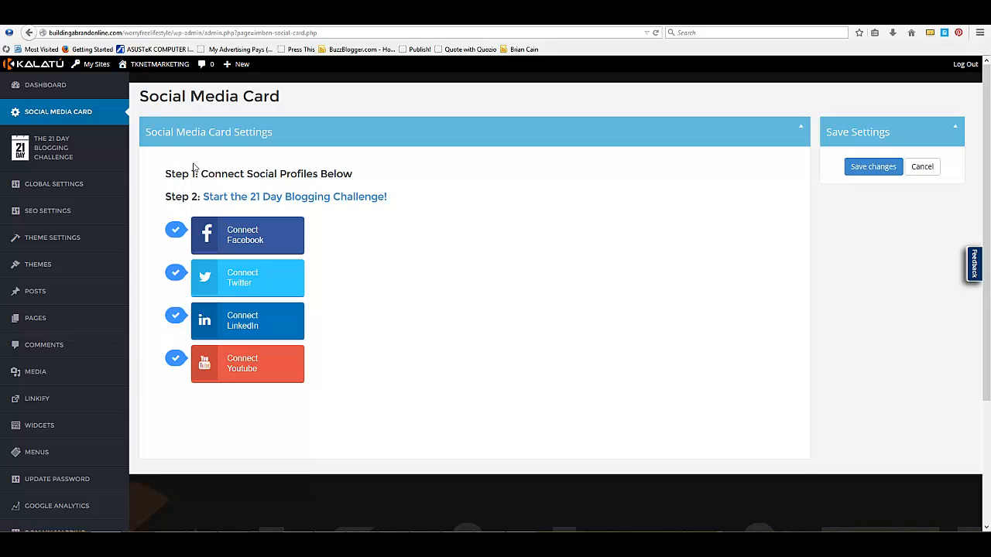
Open the Global Settings and review the general, comment moderation, front page and blog backup options.
click(37, 188)
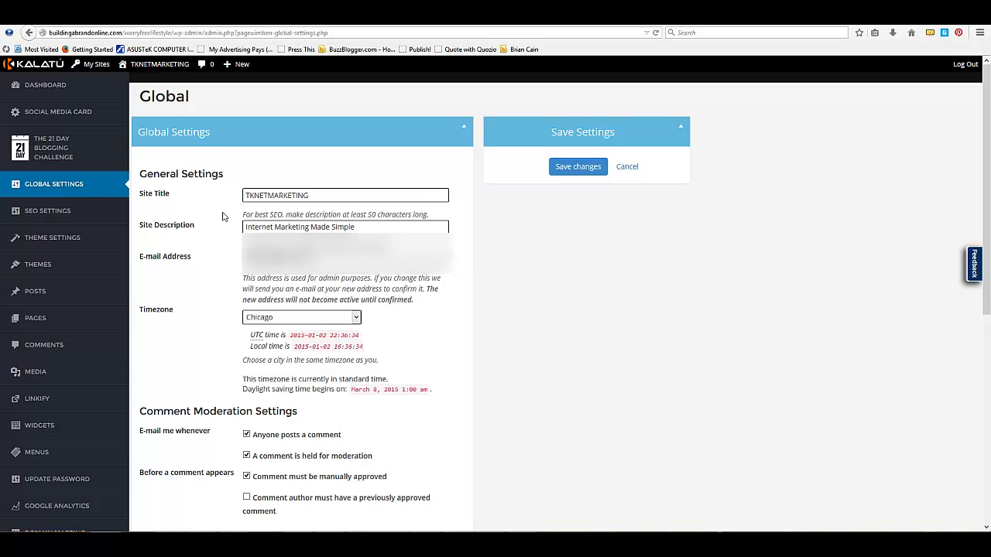
scroll(571, 339, down, 4)
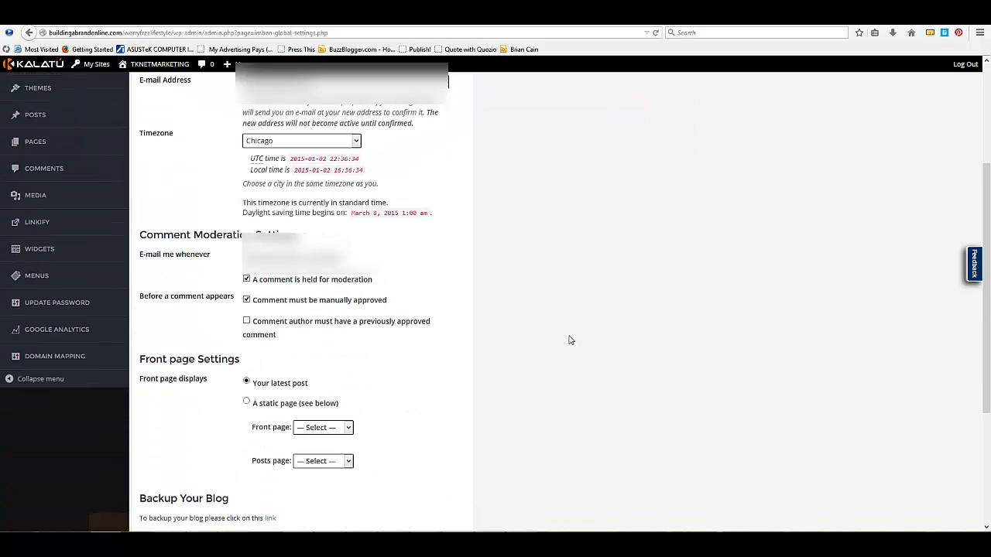
scroll(531, 394, down, 3)
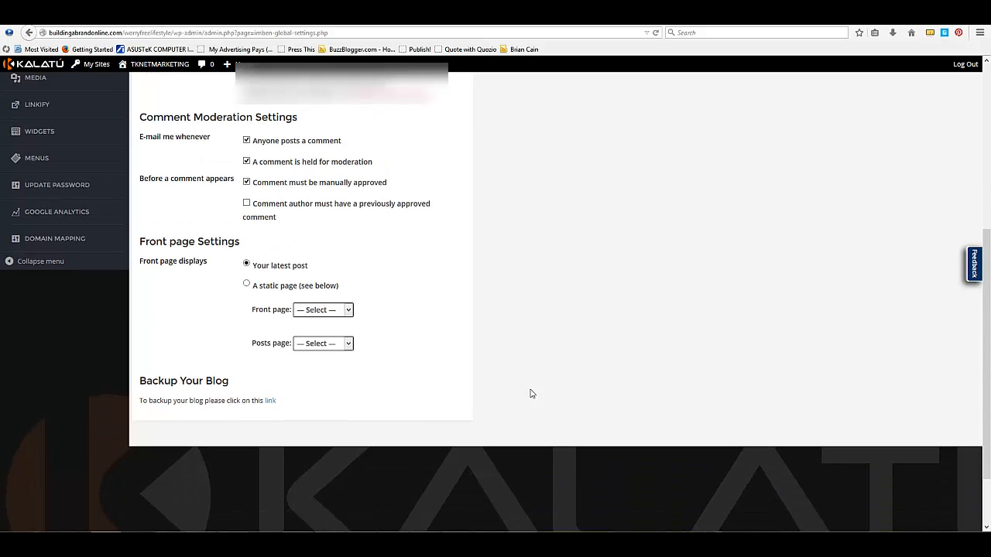
scroll(533, 377, up, 5)
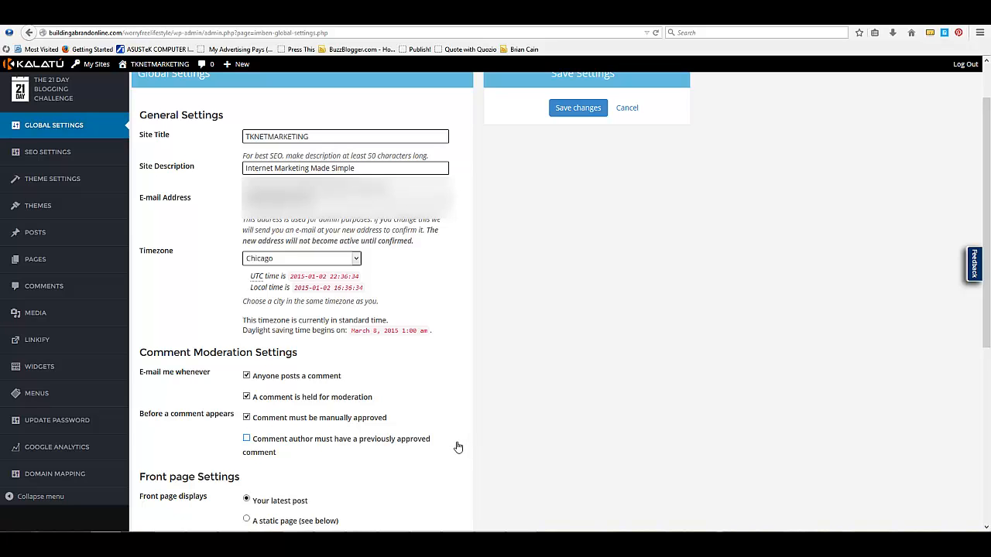
scroll(457, 447, down, 3)
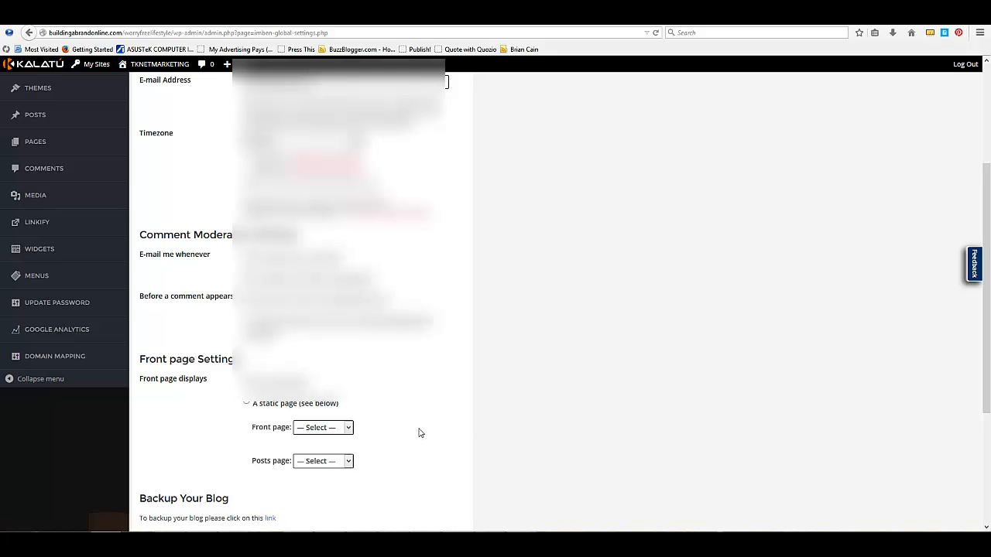
scroll(419, 432, up, 3)
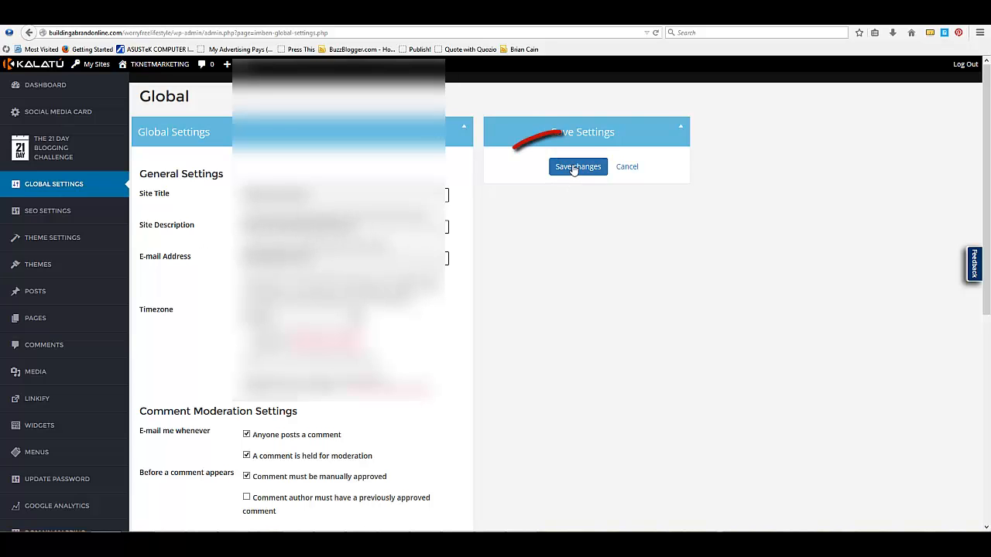
Open the SEO Settings and review the default Facebook share image, title and description.
click(49, 216)
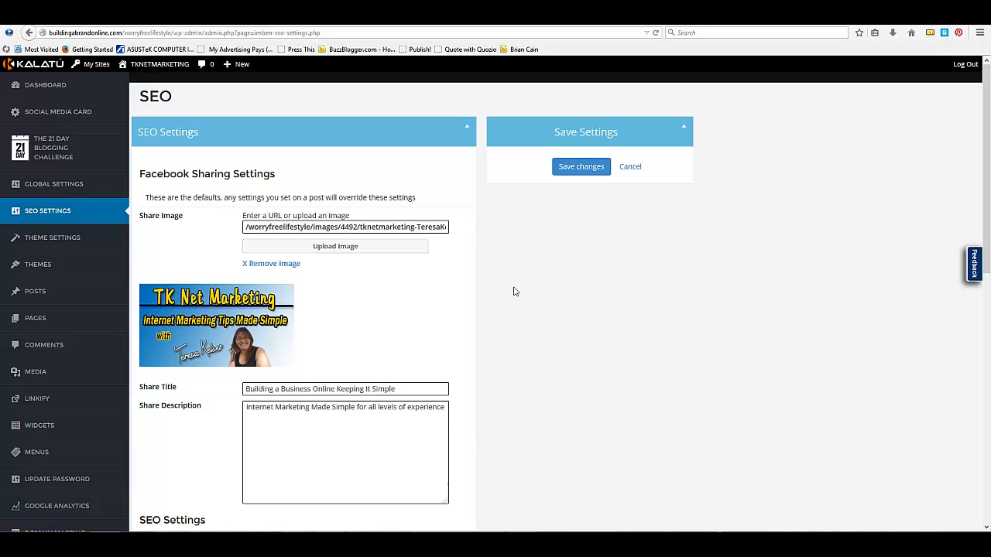
mouse_move(150, 333)
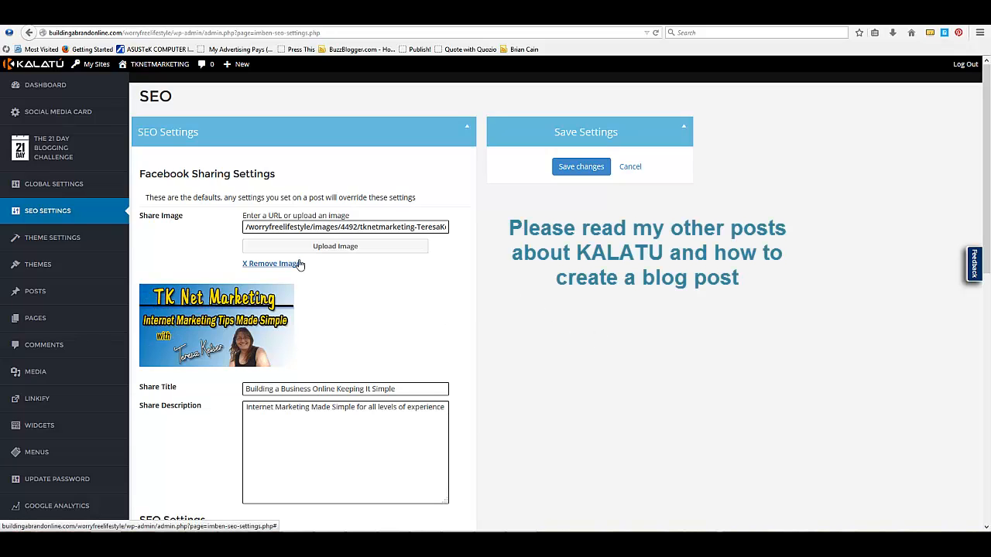
mouse_move(232, 298)
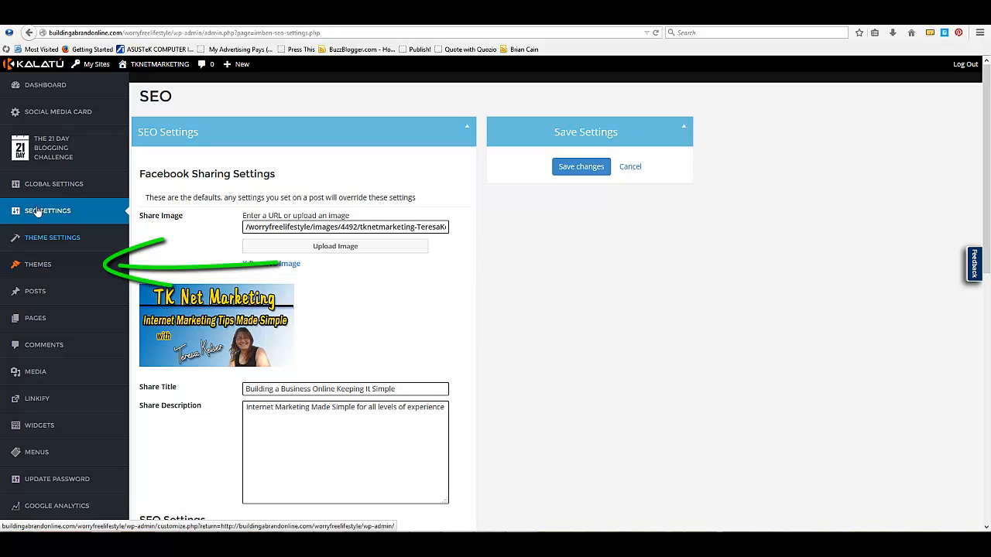
mouse_move(14, 151)
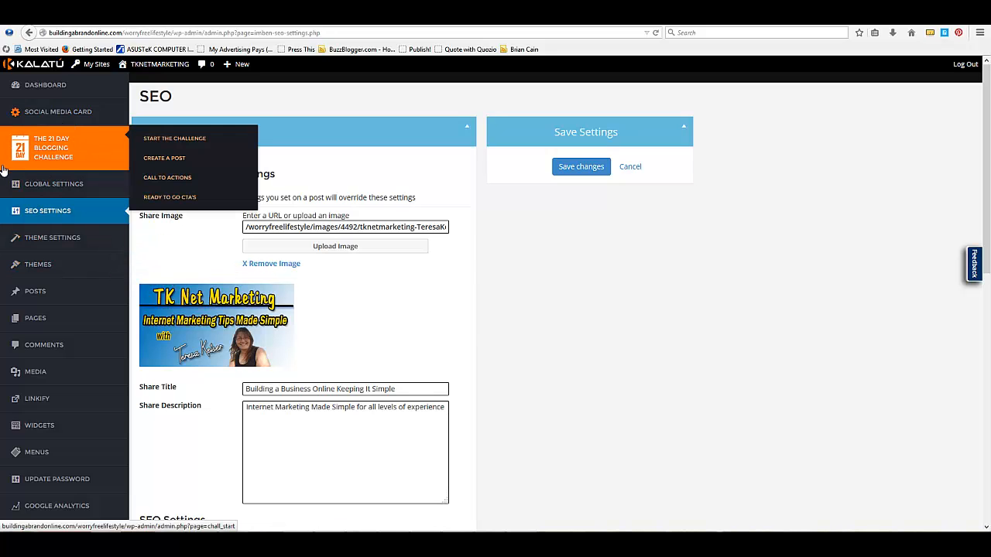
Open the Theme Store and compare the available themes, from Theme 1 to Theme 5.
click(43, 267)
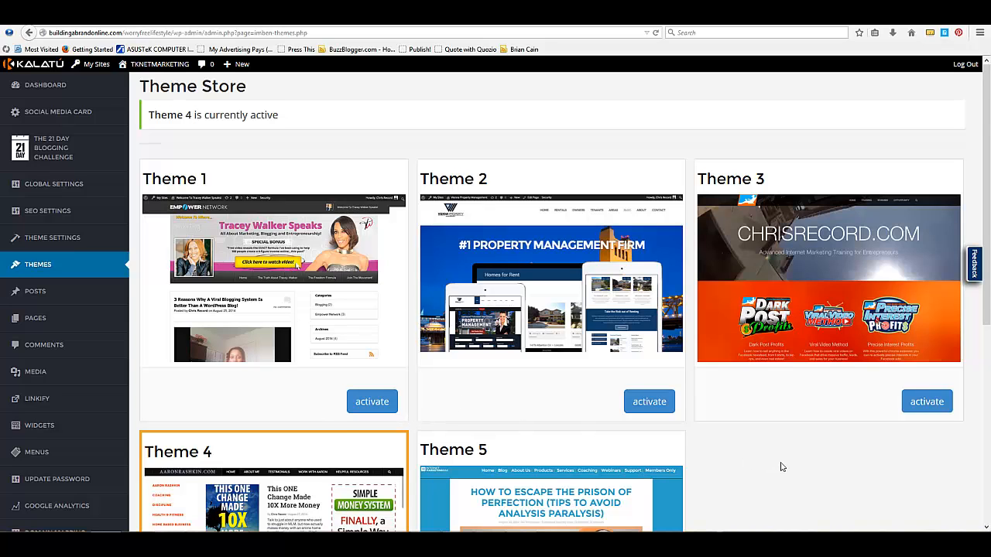
scroll(781, 467, down, 3)
scroll(781, 467, down, 3)
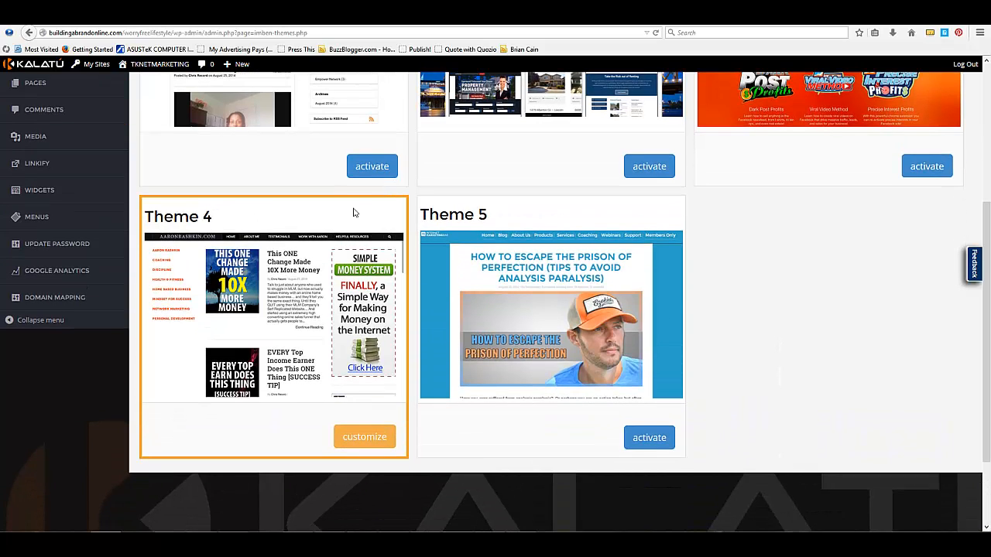
scroll(801, 335, up, 3)
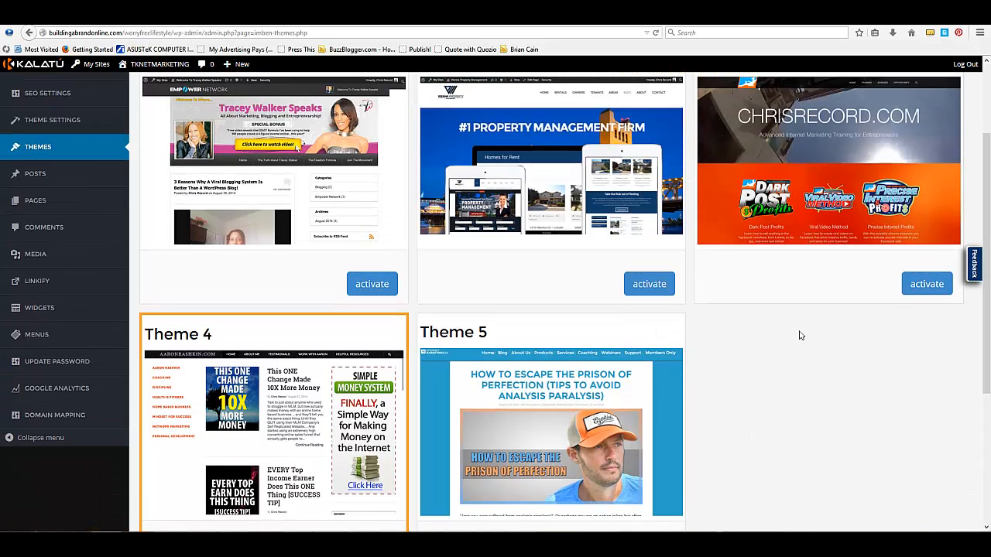
scroll(800, 336, up, 3)
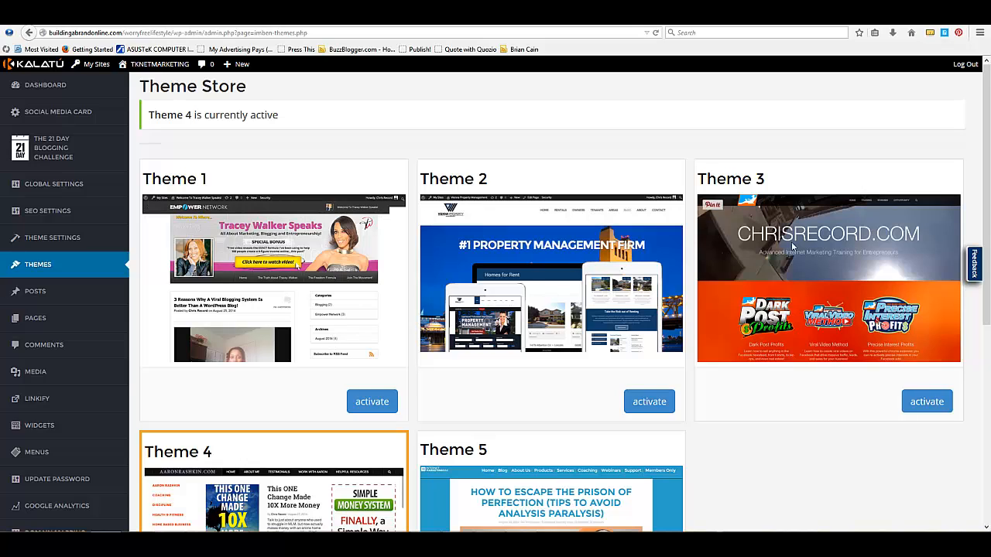
scroll(556, 281, down, 3)
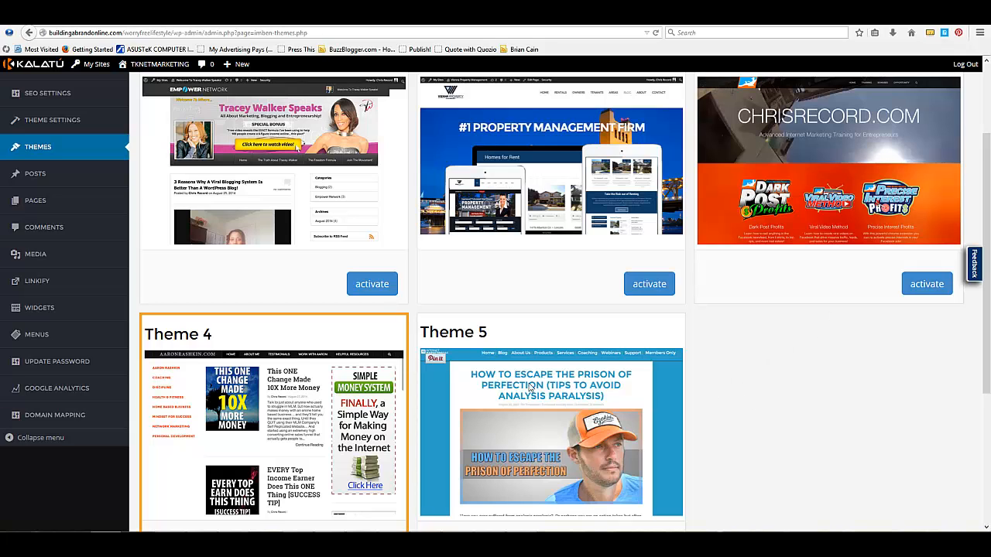
scroll(675, 403, down, 3)
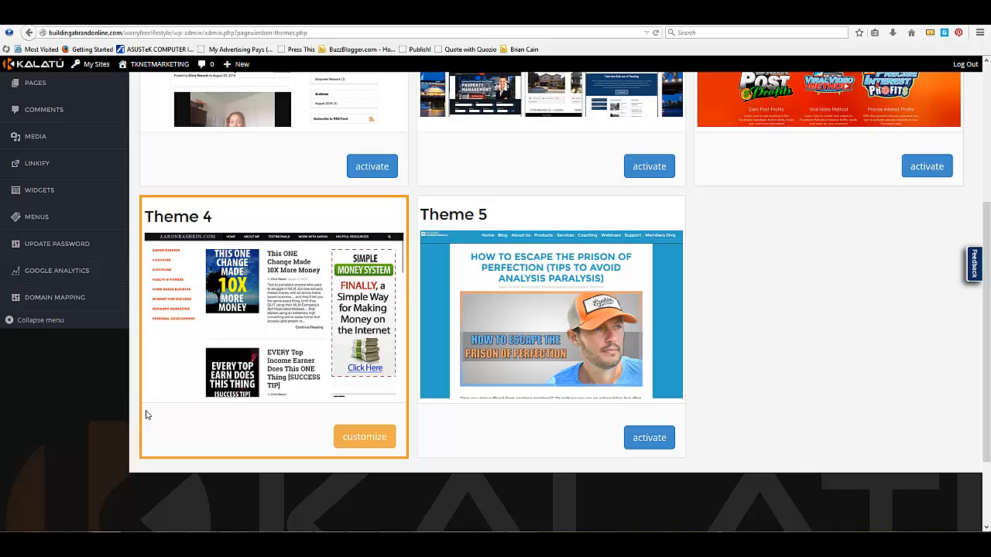
scroll(146, 415, up, 3)
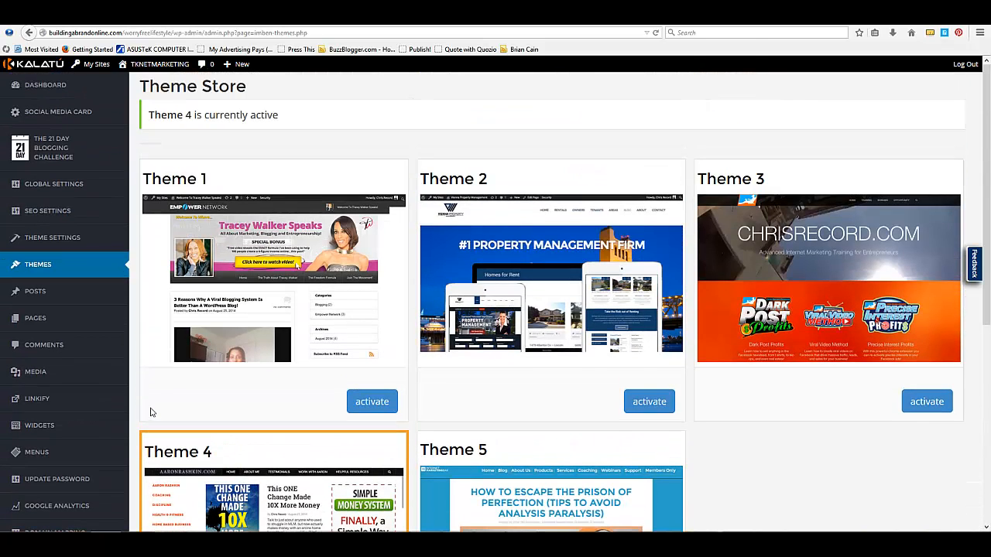
scroll(172, 393, down, 5)
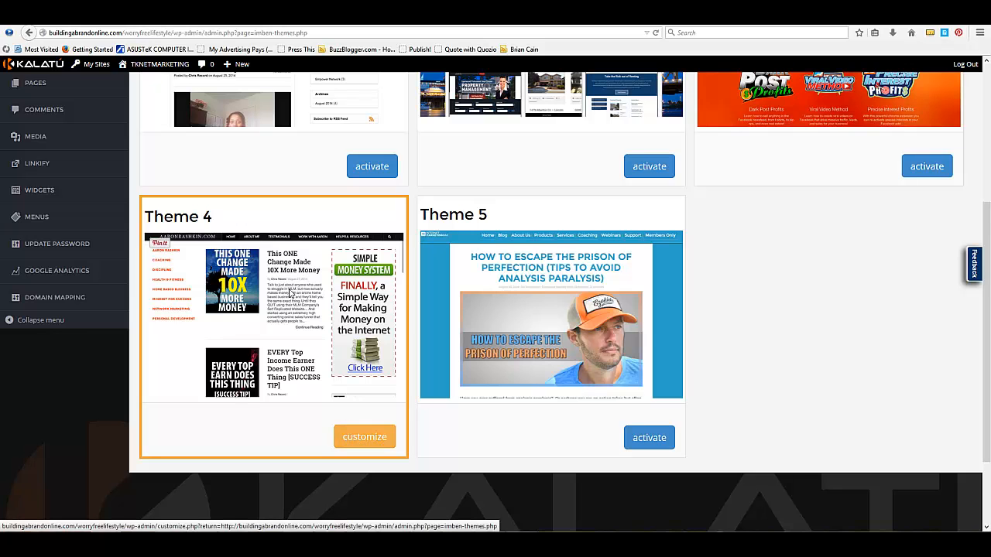
scroll(334, 387, up, 3)
scroll(335, 387, up, 3)
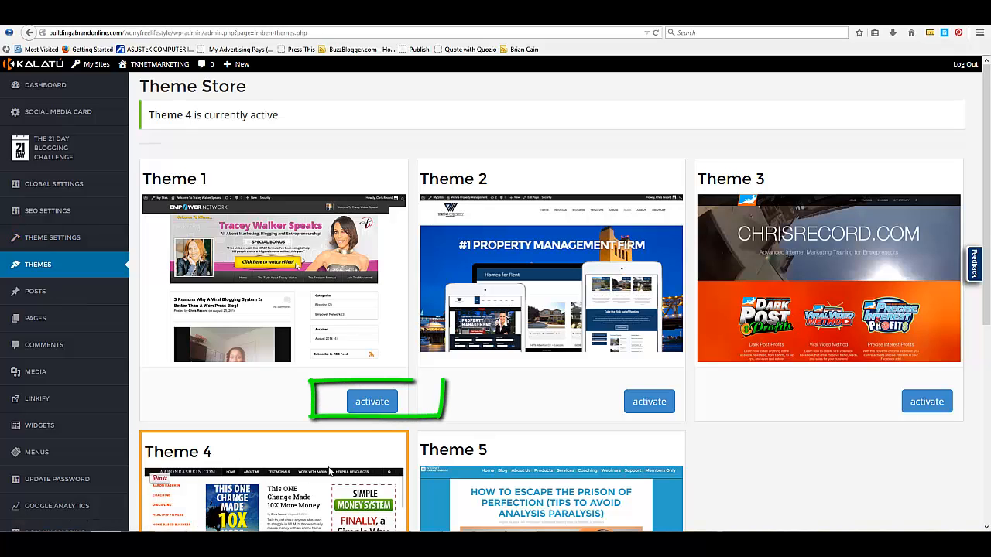
In the Theme Settings customizer, set the logo type to Image under General, review the remaining options and collapse that section.
click(65, 243)
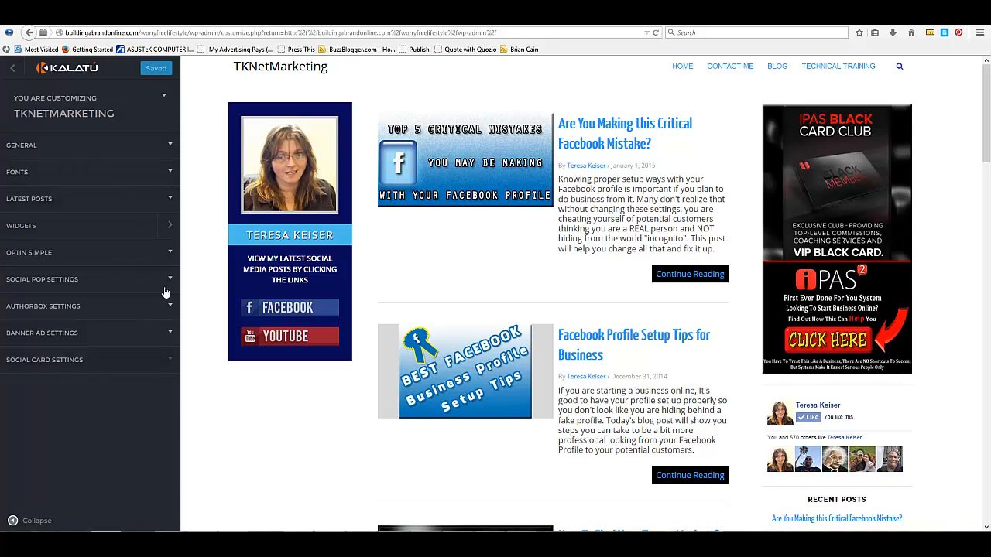
click(162, 143)
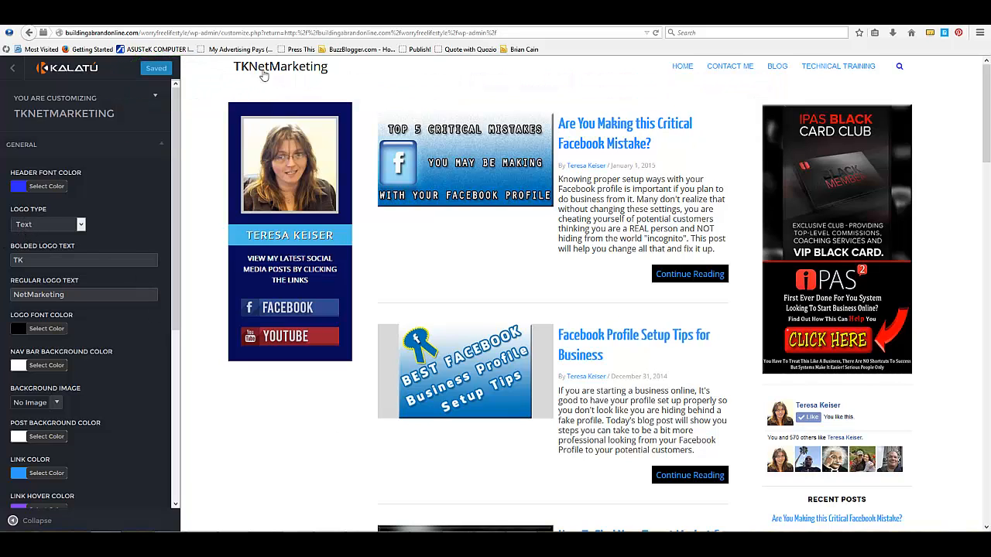
click(81, 225)
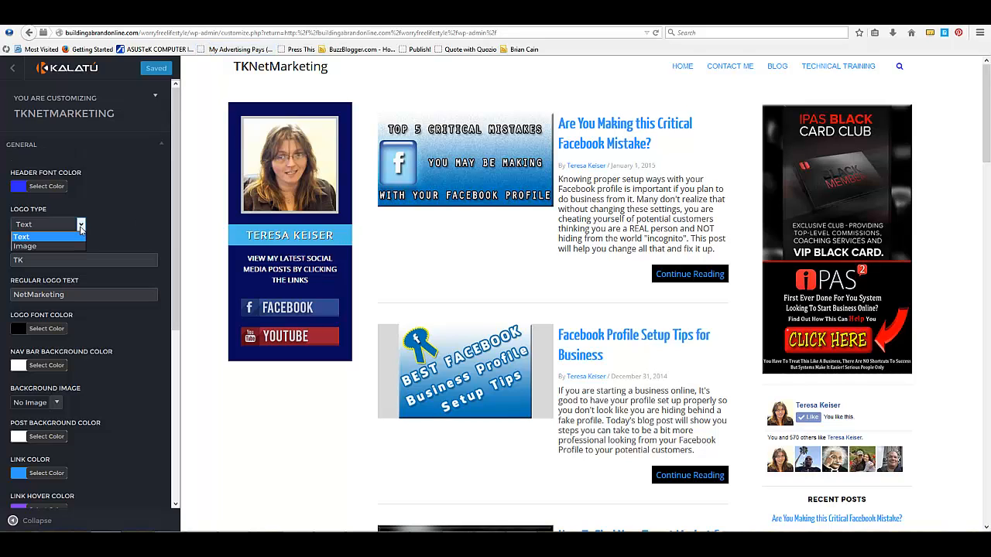
click(47, 247)
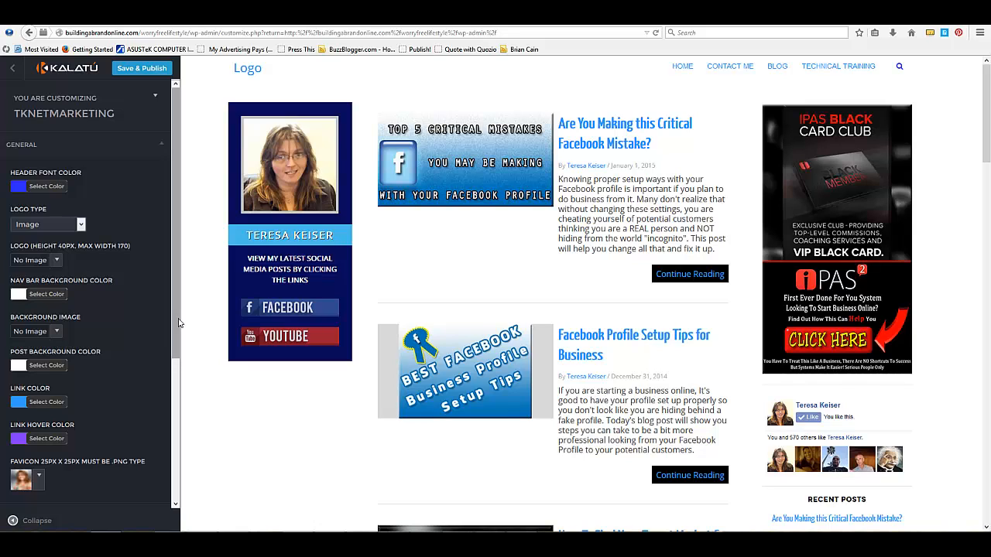
drag(178, 322, 178, 372)
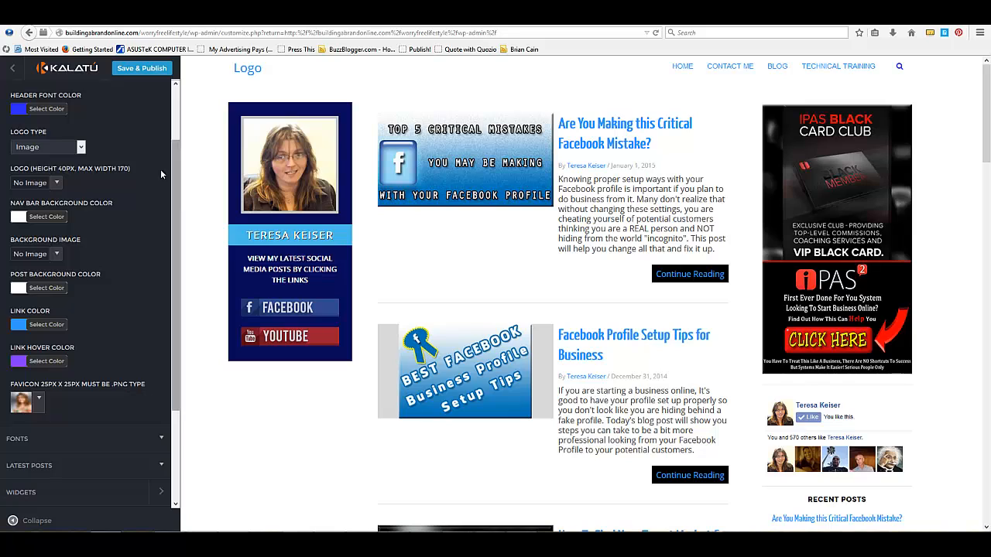
scroll(172, 236, up, 2)
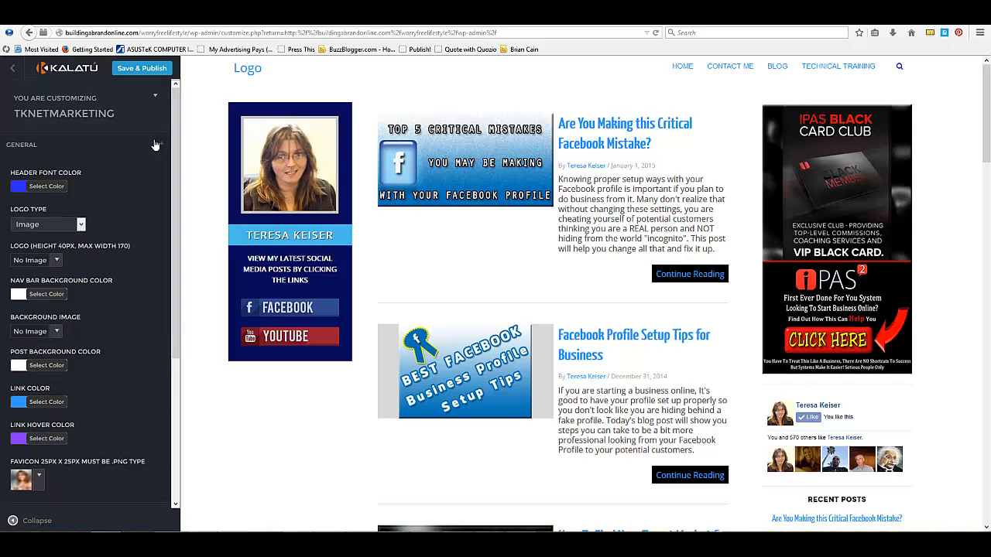
click(163, 146)
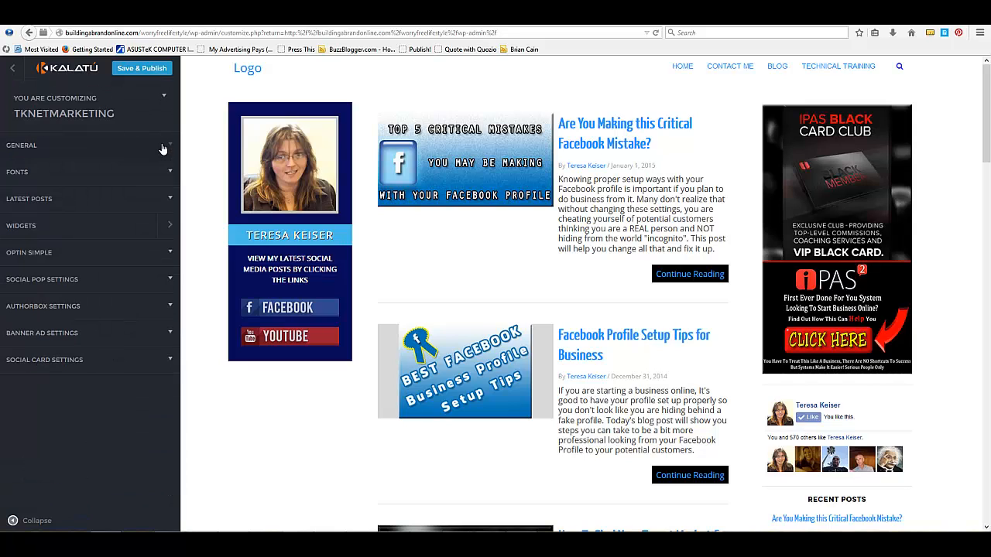
Review the Fonts options, collapse that section, and check the available post counts under Latest Posts.
click(167, 174)
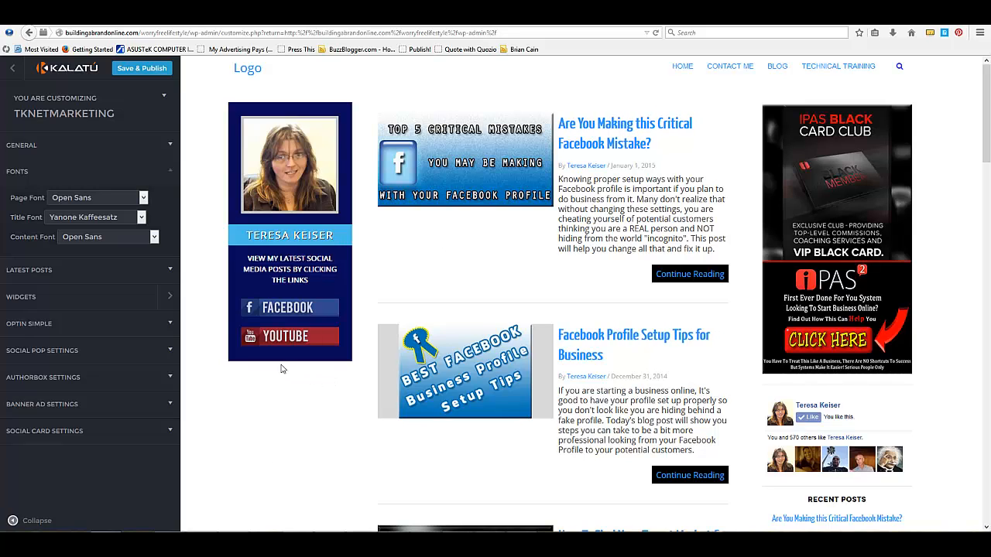
click(172, 172)
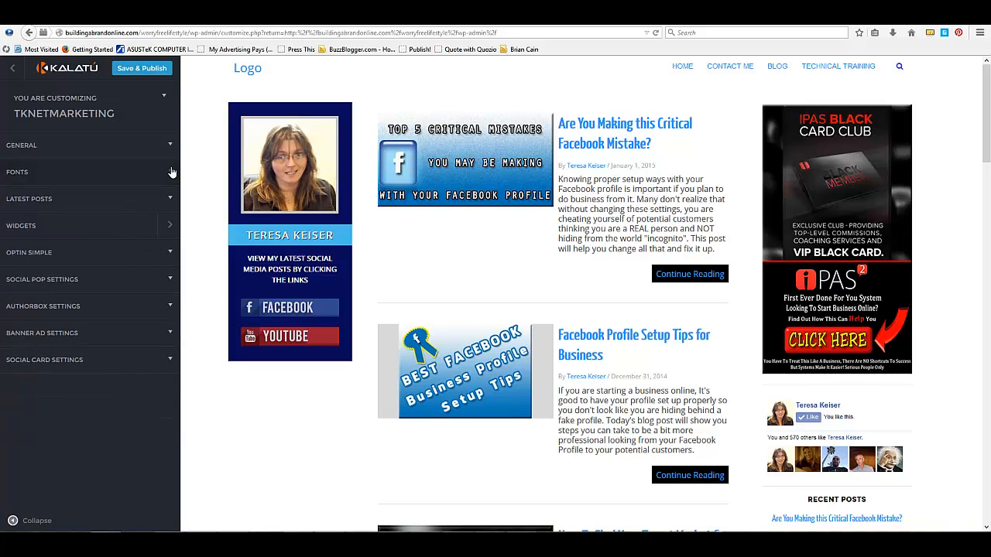
click(166, 204)
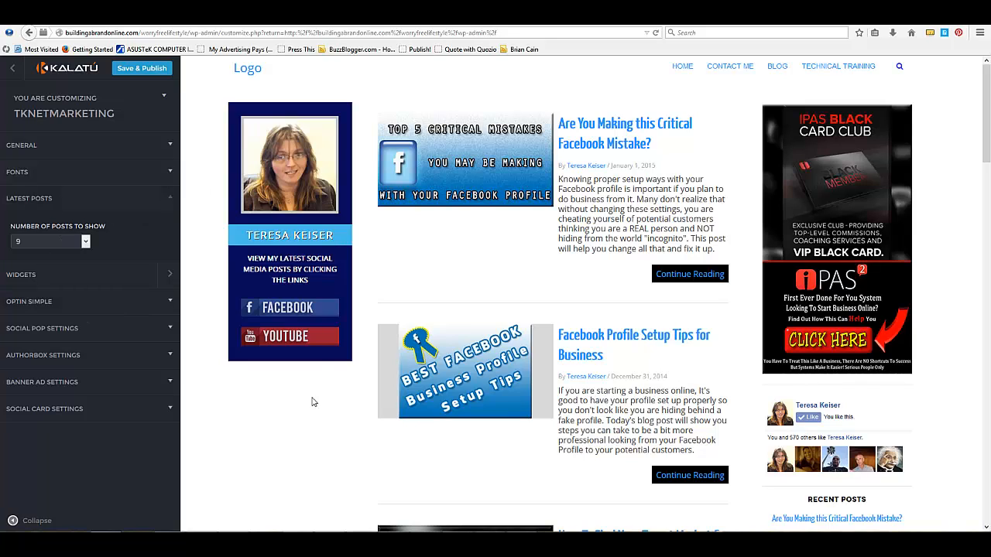
click(85, 244)
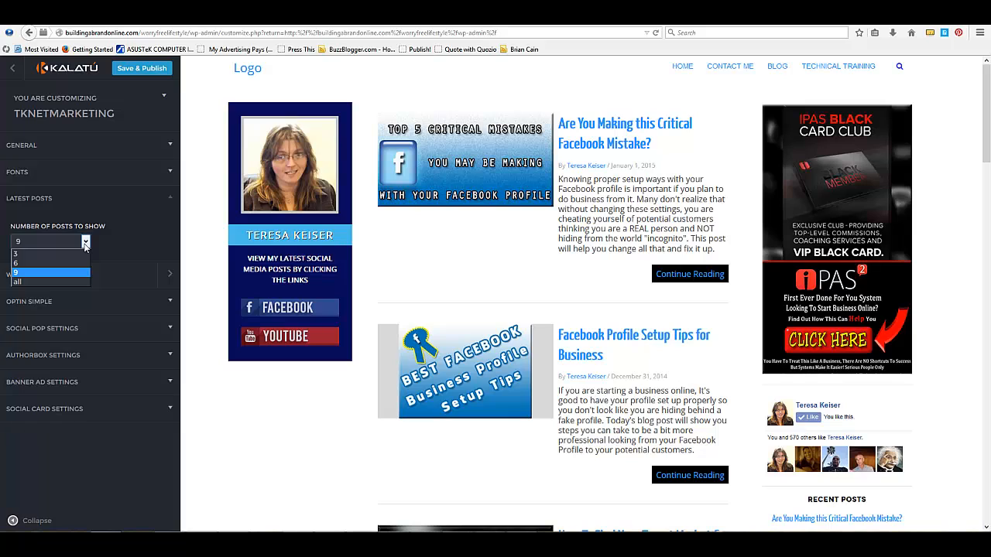
click(85, 243)
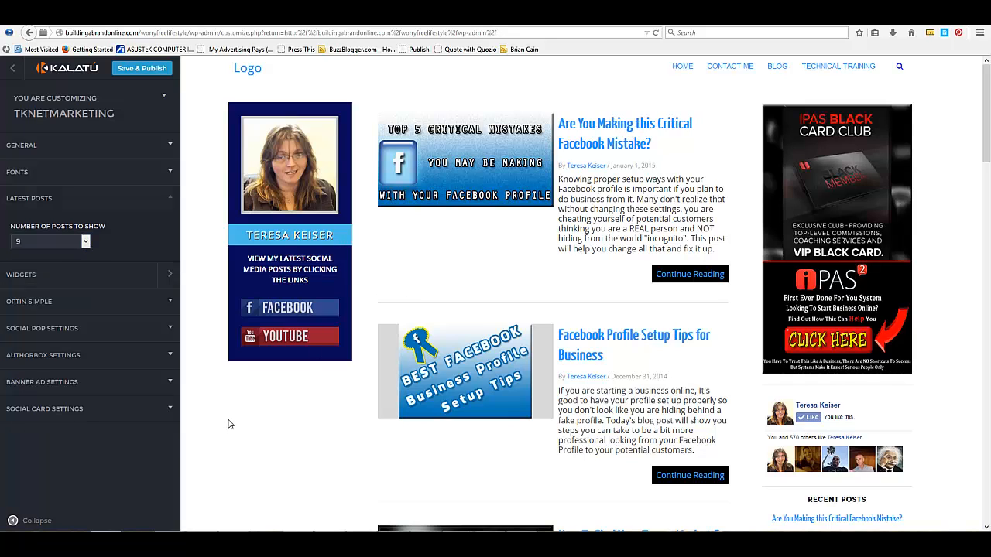
Look through the previewed post list down to its pagination and compare it with the number-of-posts choices.
scroll(395, 271, down, 7)
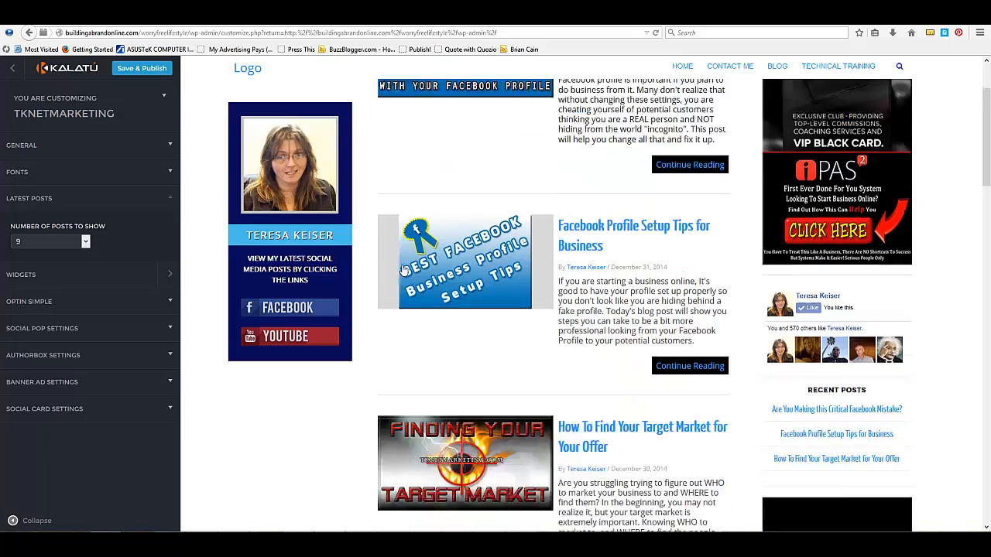
scroll(395, 283, down, 12)
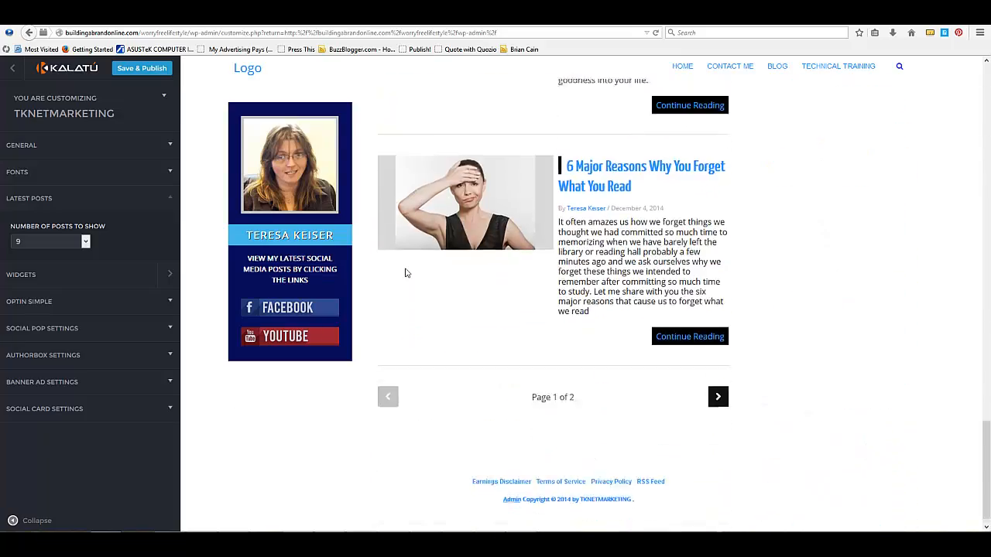
scroll(372, 233, up, 16)
scroll(348, 200, up, 4)
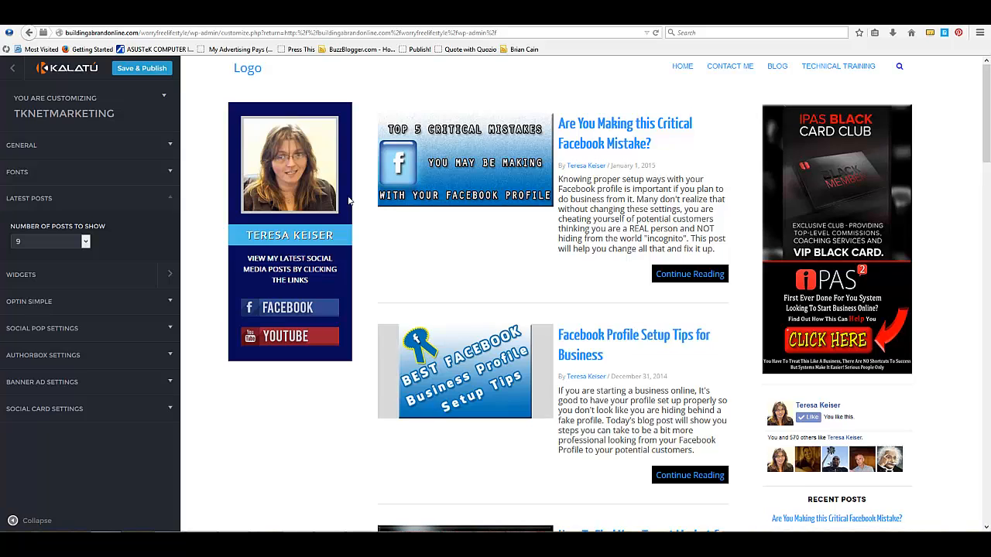
click(86, 243)
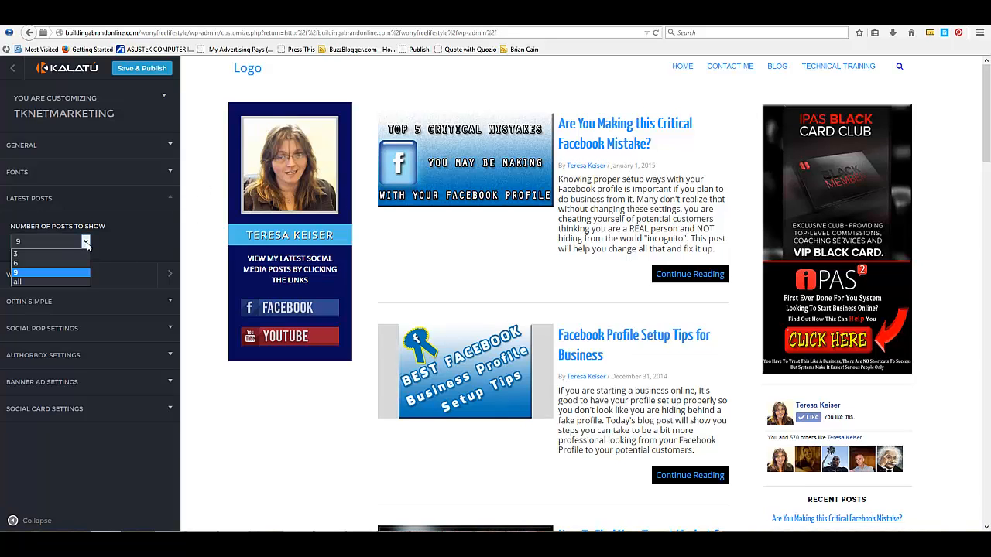
click(87, 244)
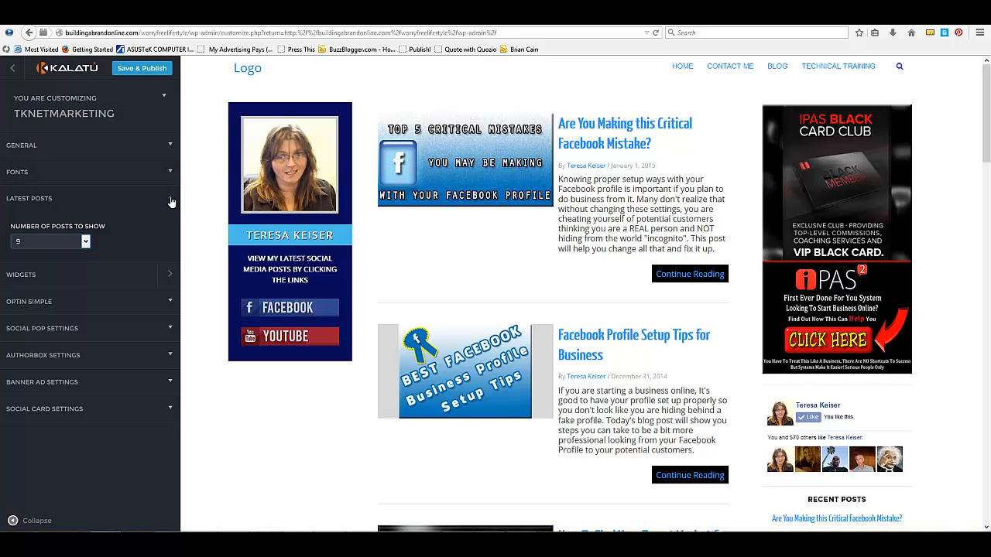
scroll(363, 302, down, 10)
scroll(370, 301, down, 15)
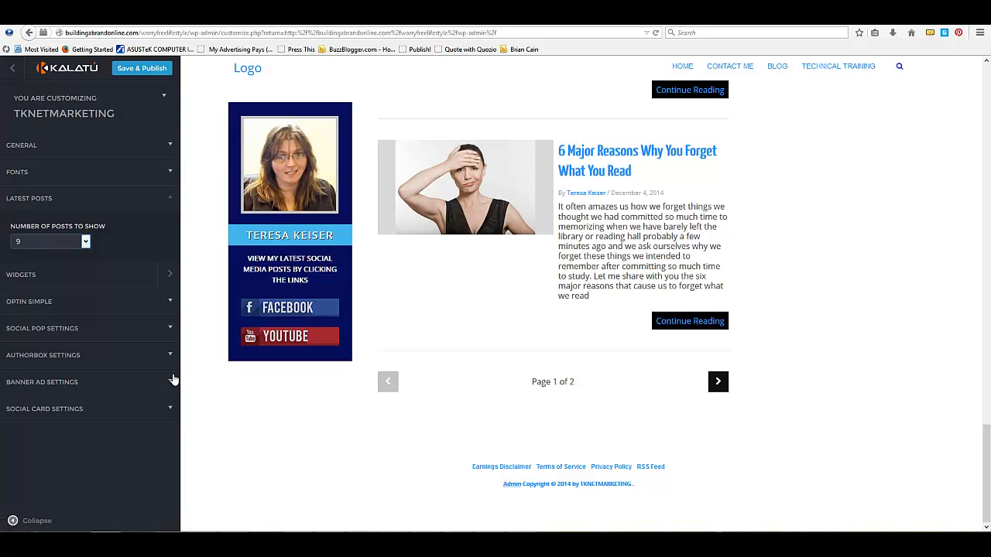
Open the Widgets settings and expand the Widget Sidebar to view its current widgets.
click(169, 276)
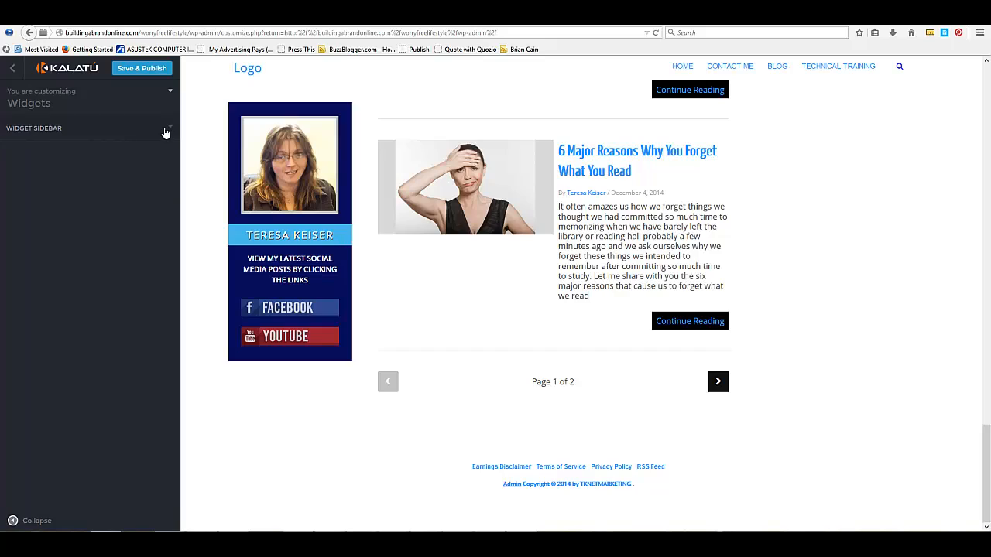
click(165, 133)
scroll(855, 441, up, 3)
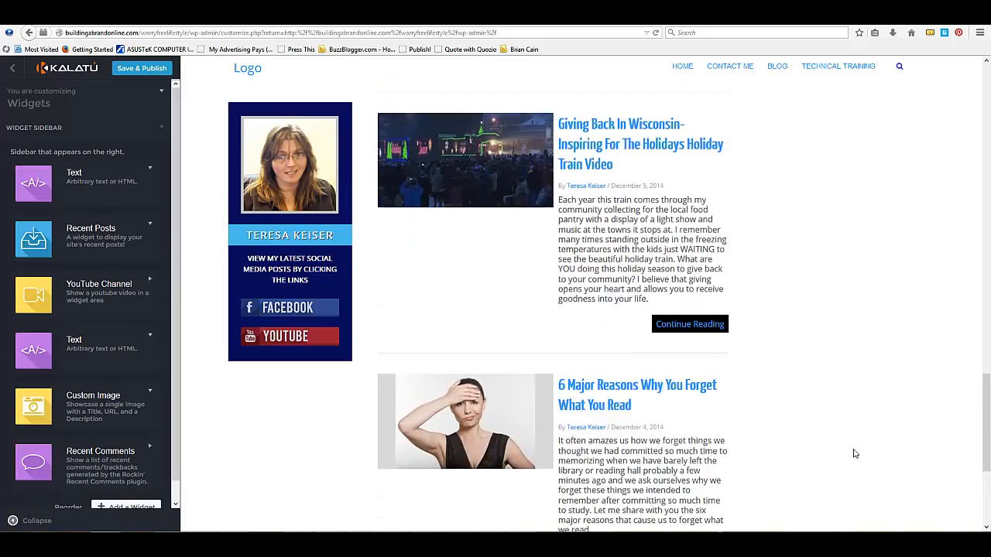
scroll(855, 454, up, 10)
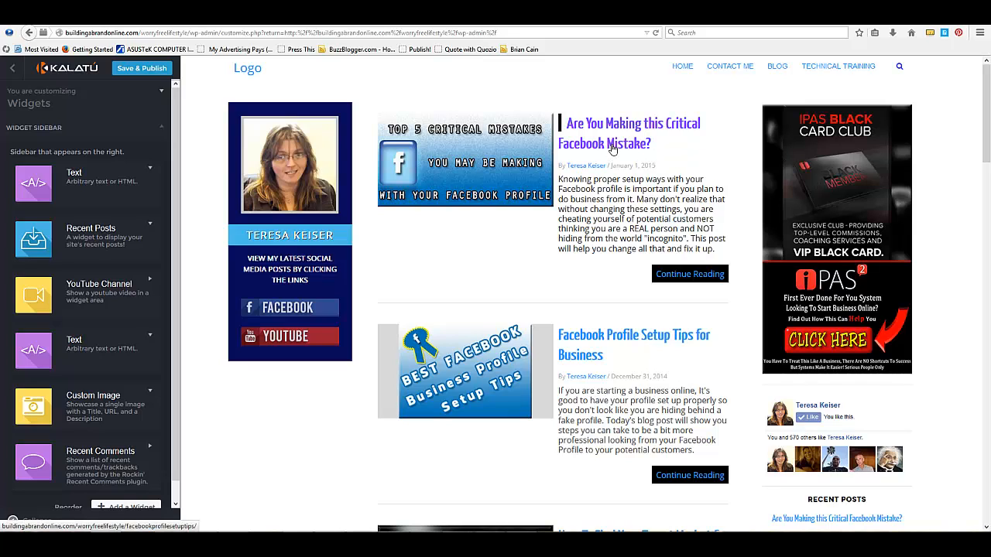
Open the post "Are You Making this Critical Facebook Mistake?" in the preview and examine its sidebar widgets.
click(611, 147)
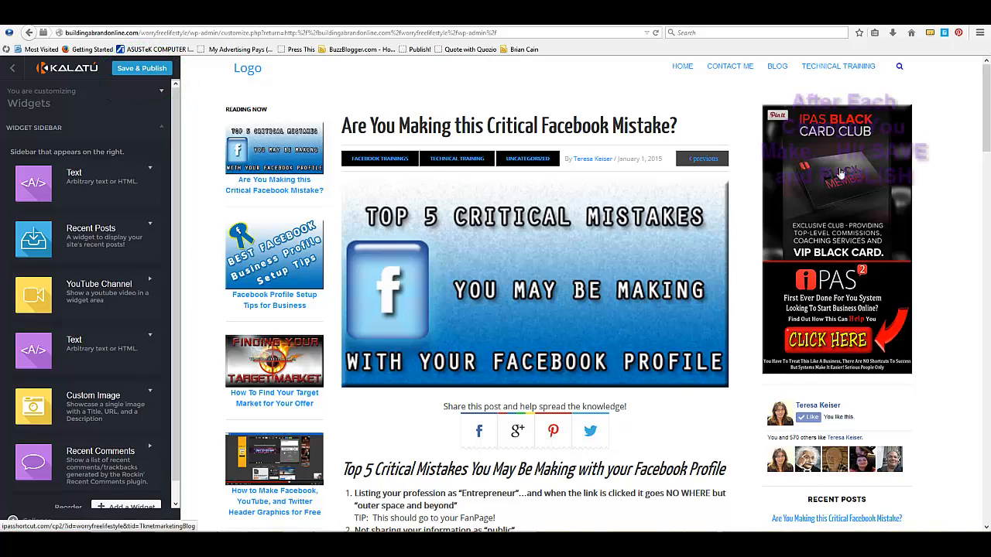
scroll(735, 449, down, 3)
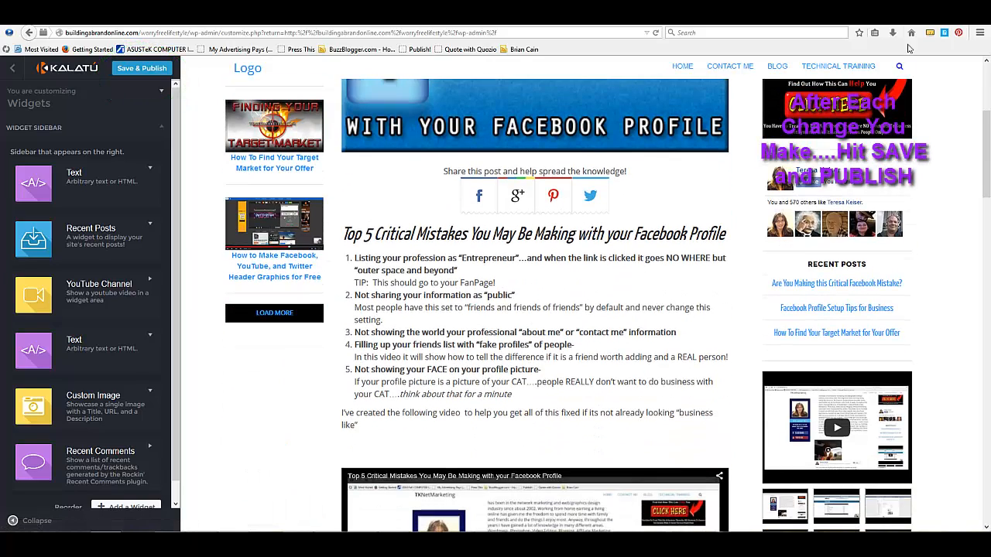
scroll(951, 356, down, 6)
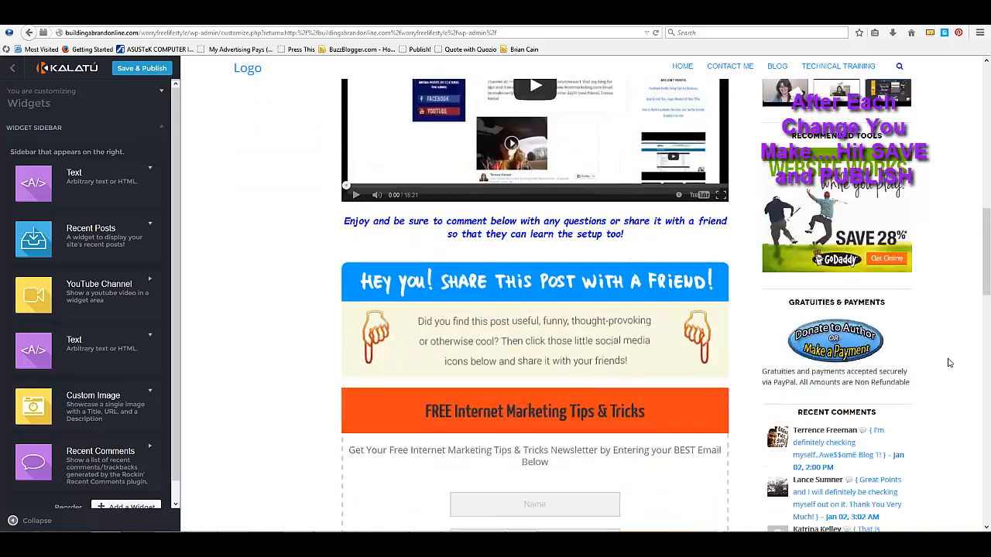
scroll(951, 358, up, 10)
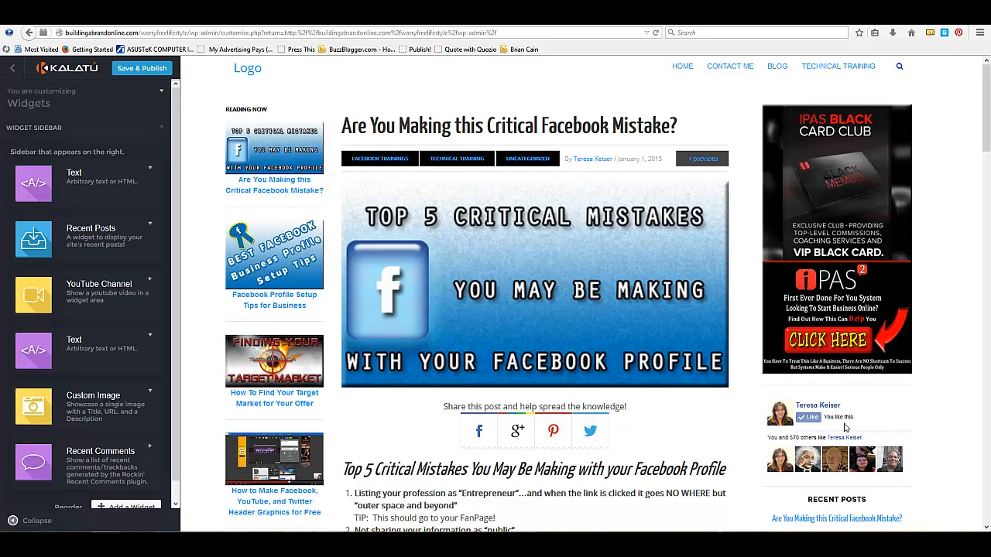
Examine the Facebook like box in the preview and the embed code of the first Text widget, then collapse it.
scroll(914, 418, down, 3)
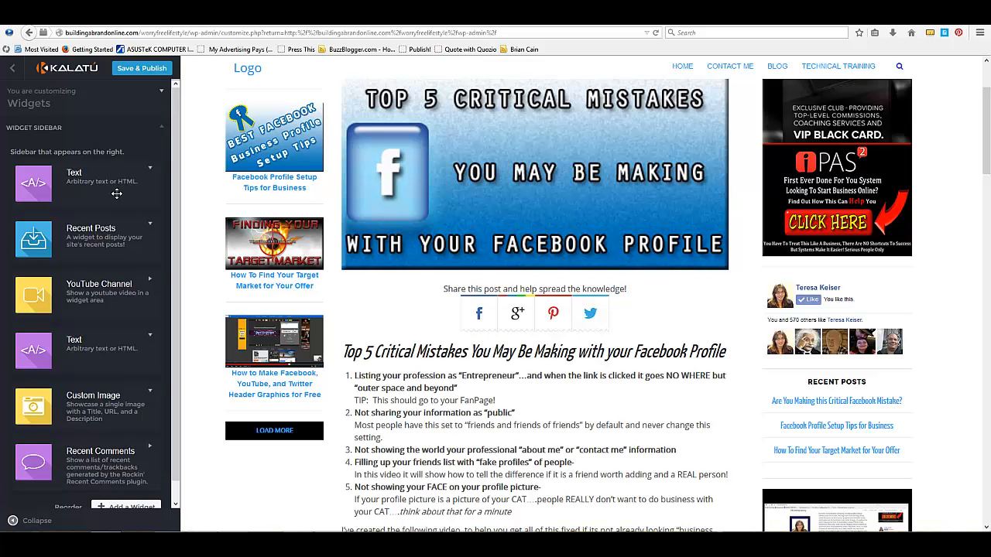
click(150, 166)
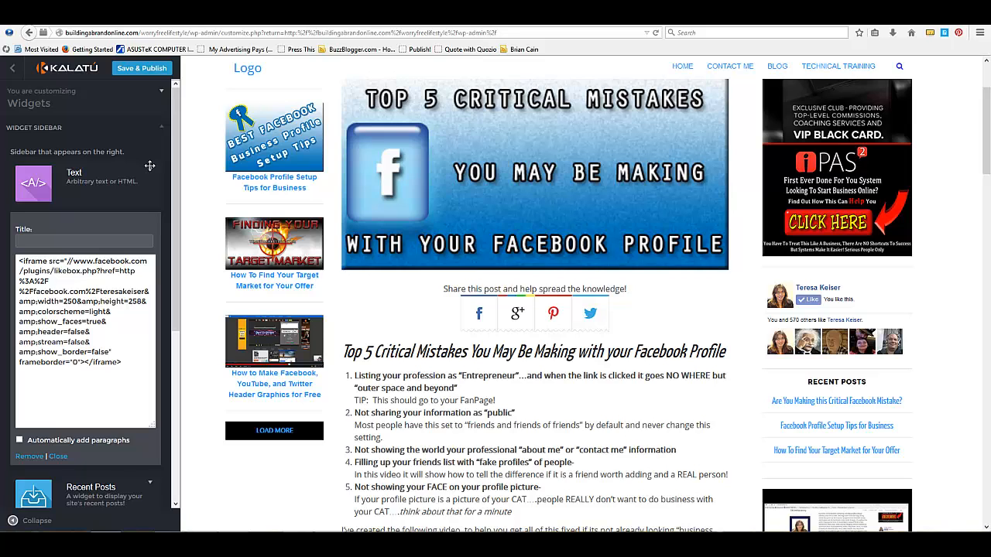
click(150, 166)
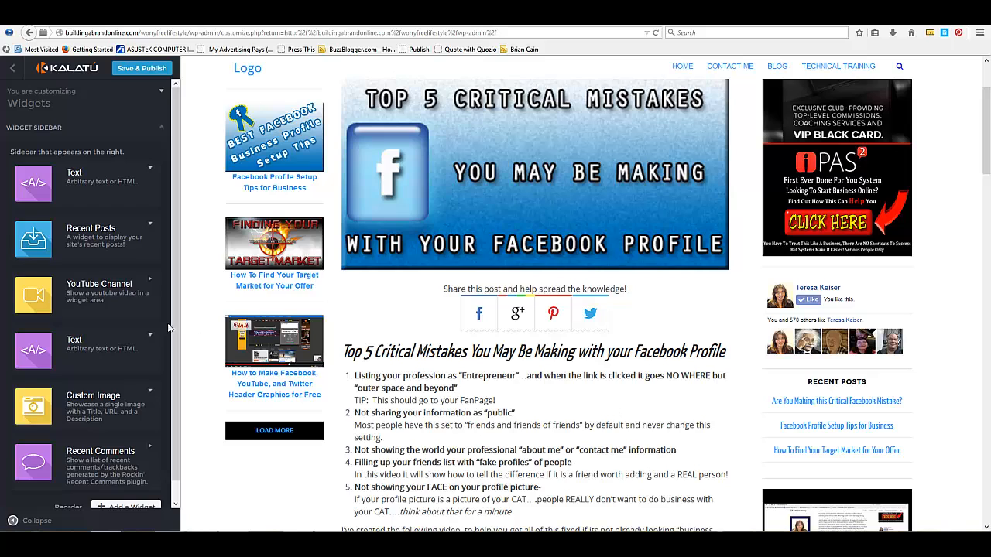
Browse the available widgets and add an RSS widget to the sidebar.
scroll(173, 323, down, 1)
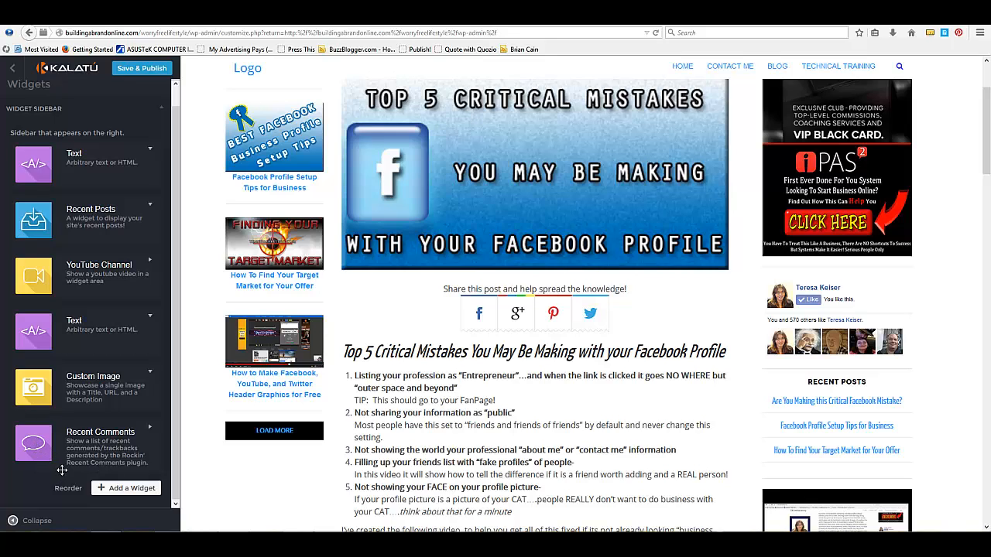
click(130, 490)
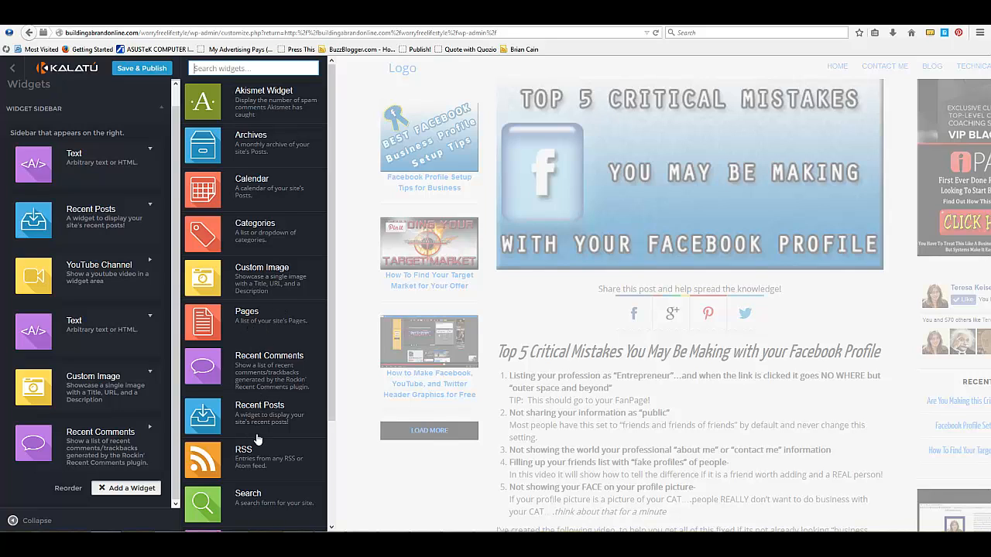
scroll(268, 415, down, 1)
scroll(285, 418, down, 3)
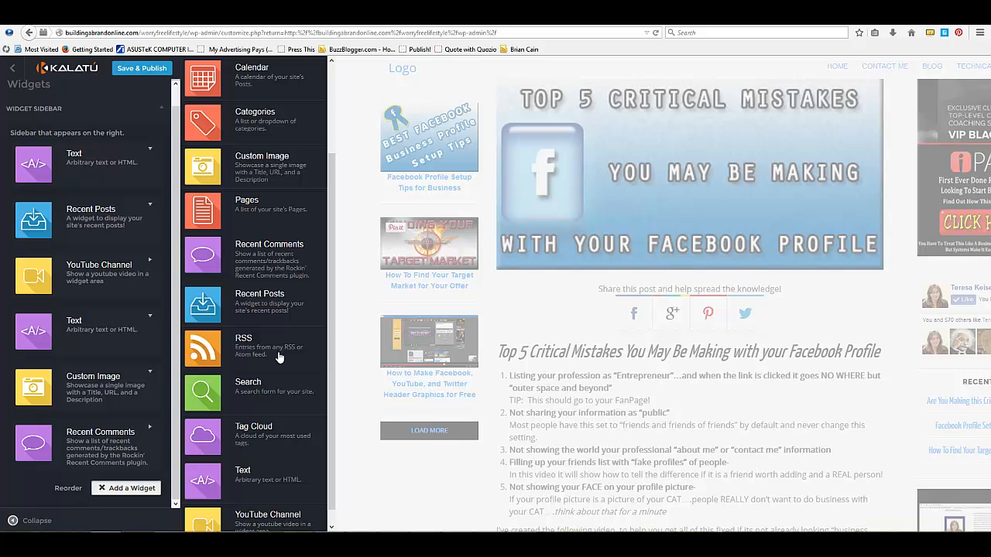
scroll(256, 350, down, 1)
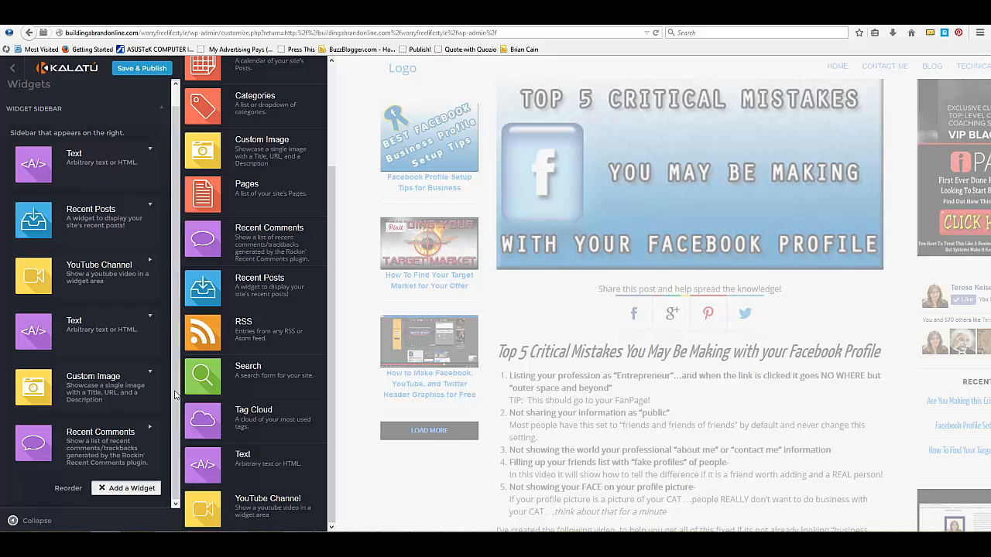
click(254, 334)
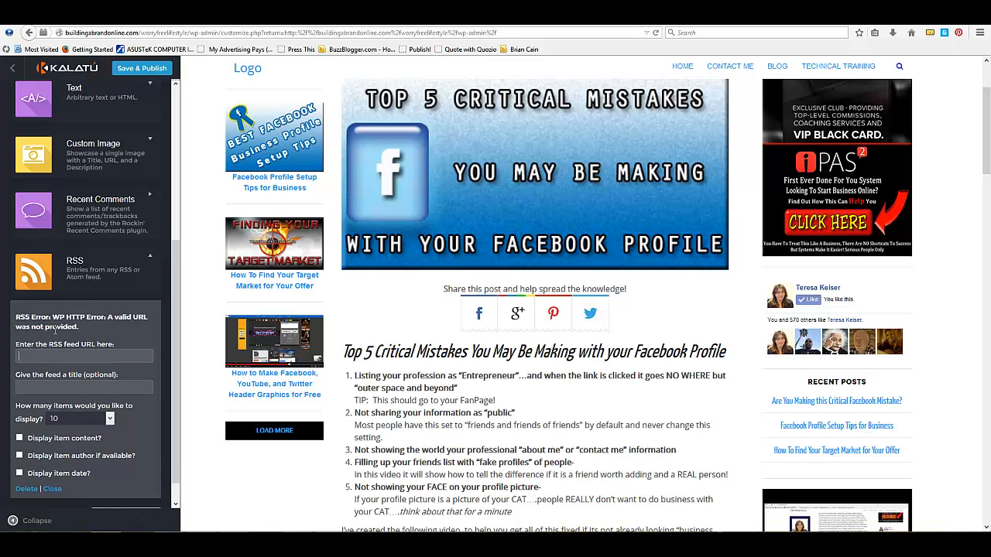
text(h)
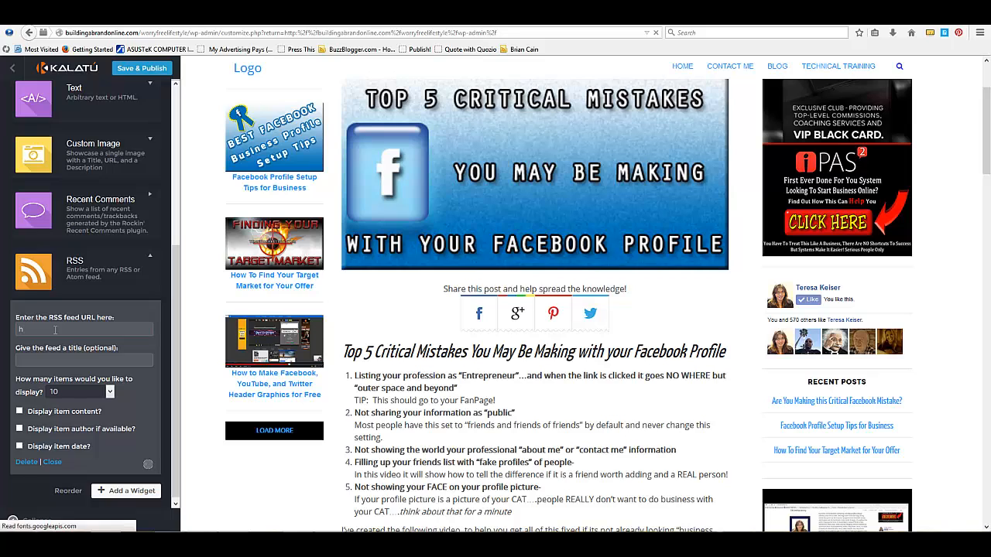
text(TTP:)
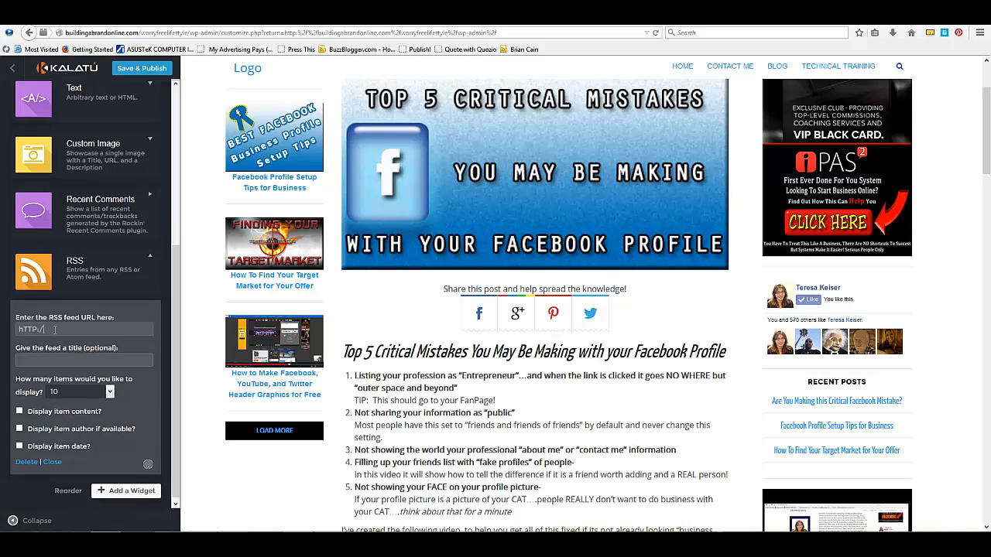
text(//W)
key(BackSpace)
key(BackSpace)
key(BackSpace)
key(BackSpace)
key(BackSpace)
key(BackSpace)
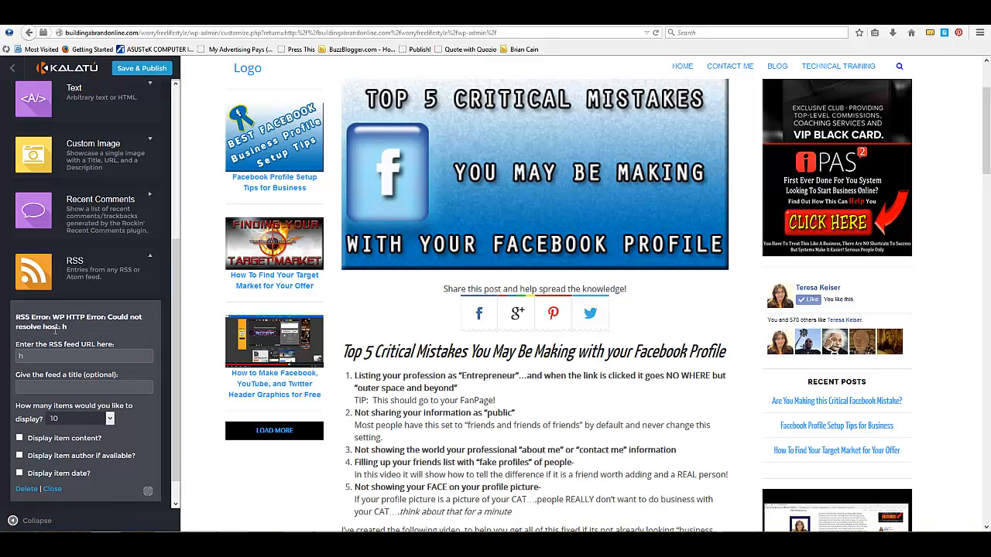
text(ttp:)
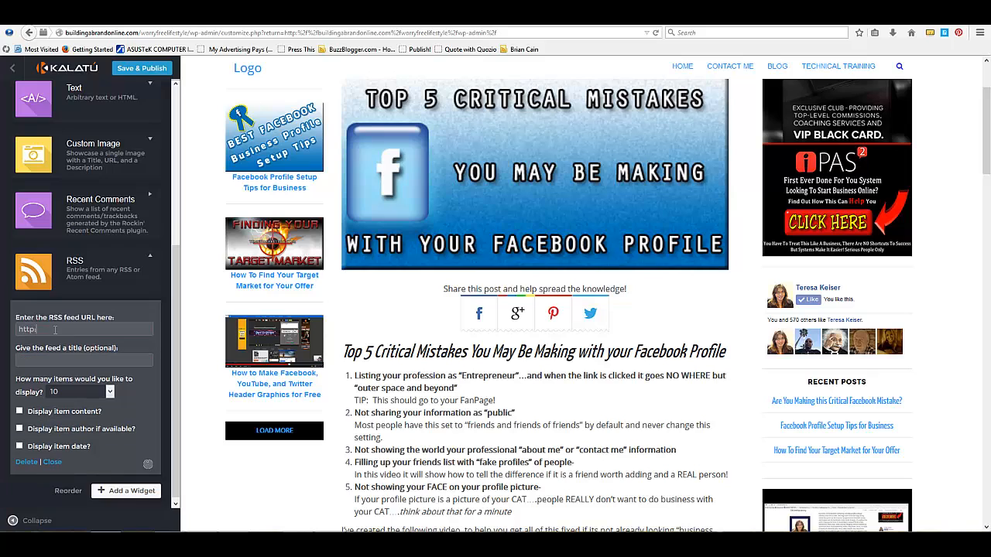
text(//www.teresakeiser.com/)
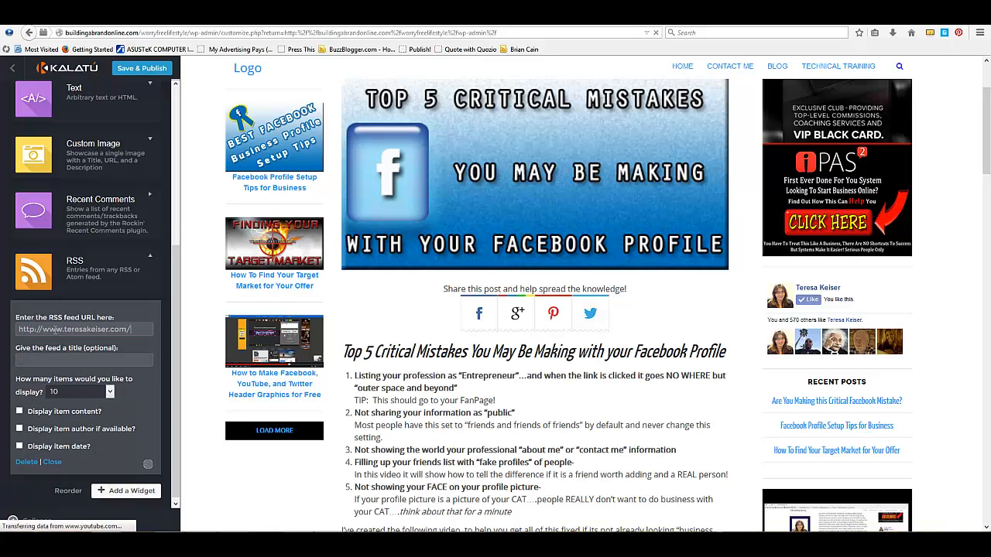
text(fee)
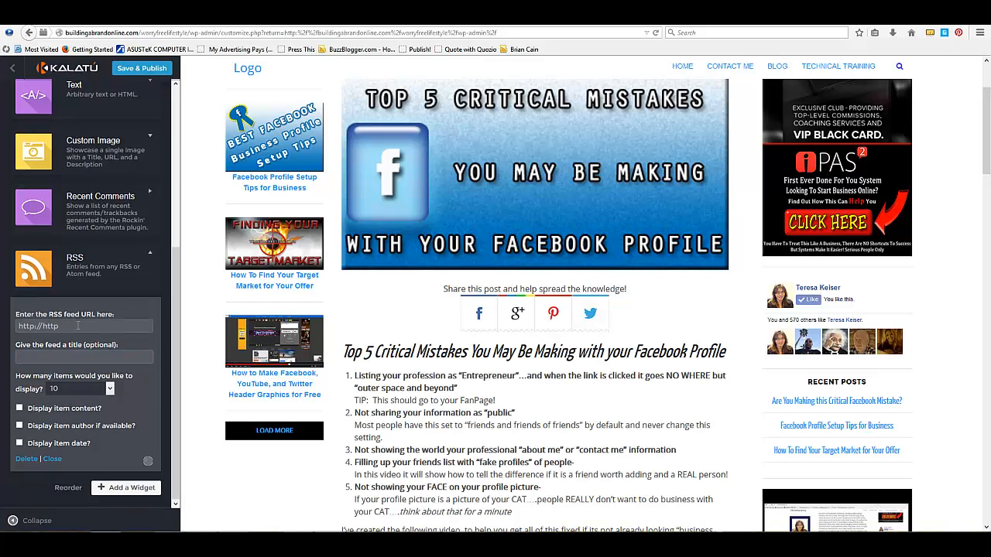
triple_click(19, 325)
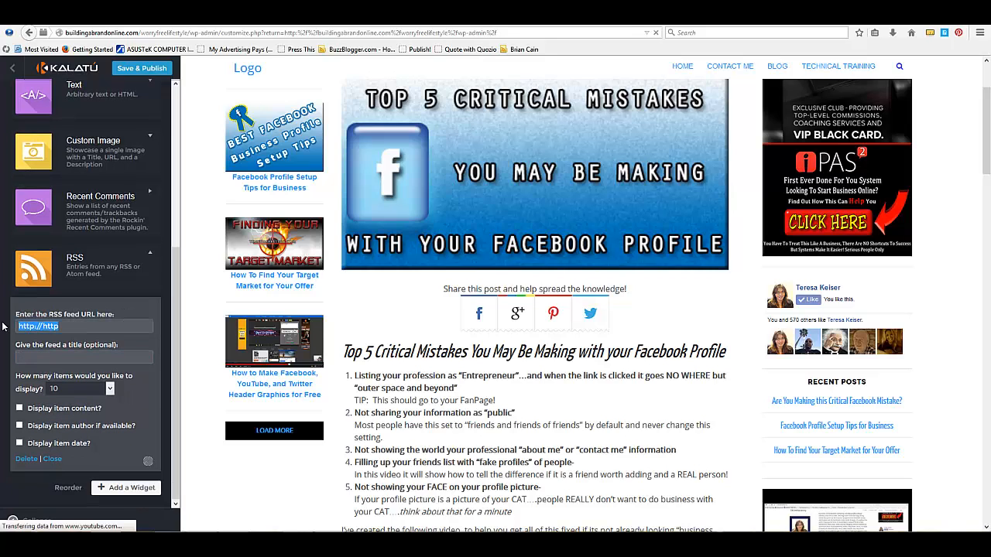
text(www.teresakeiser.)
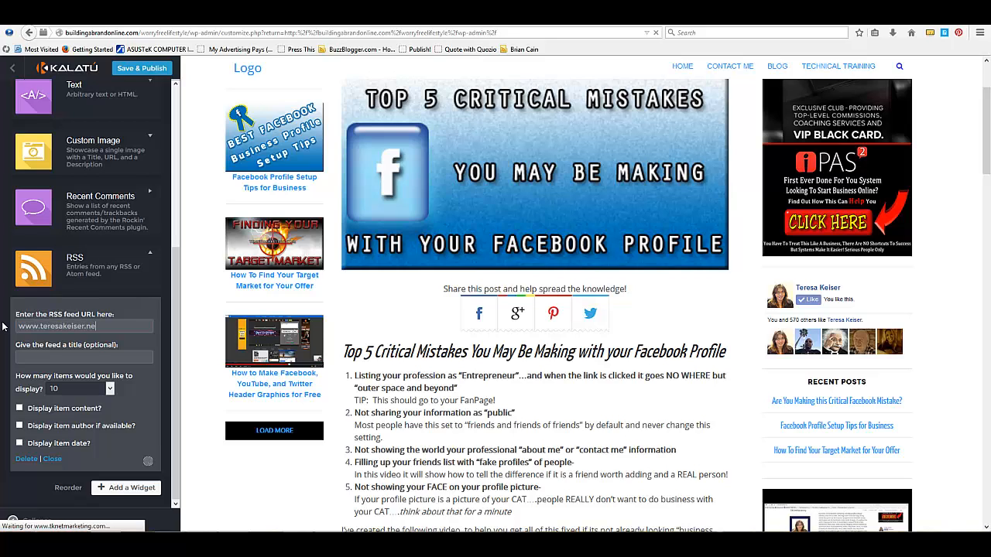
text(com/feed)
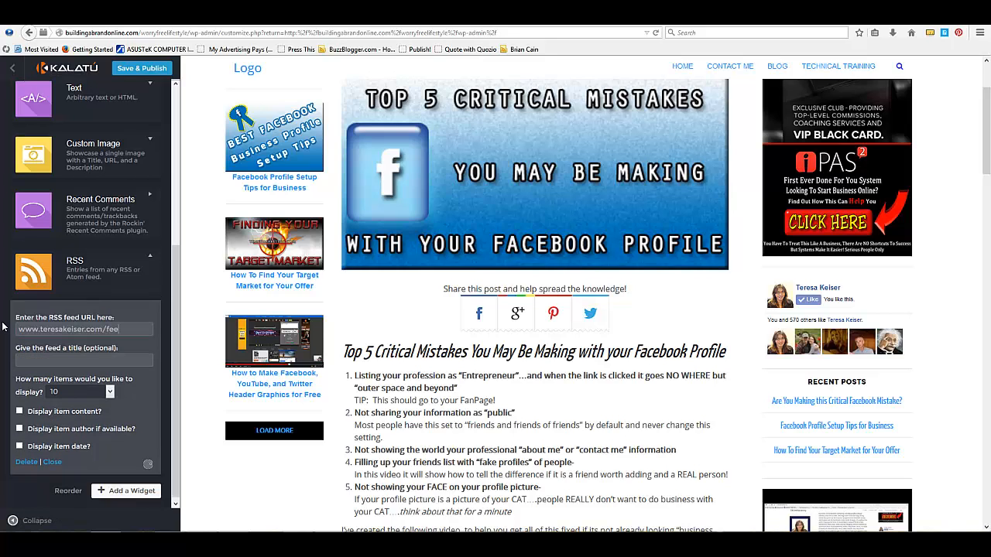
Apply the feed URL and examine the RSS feed's post list in the sidebar preview.
click(36, 359)
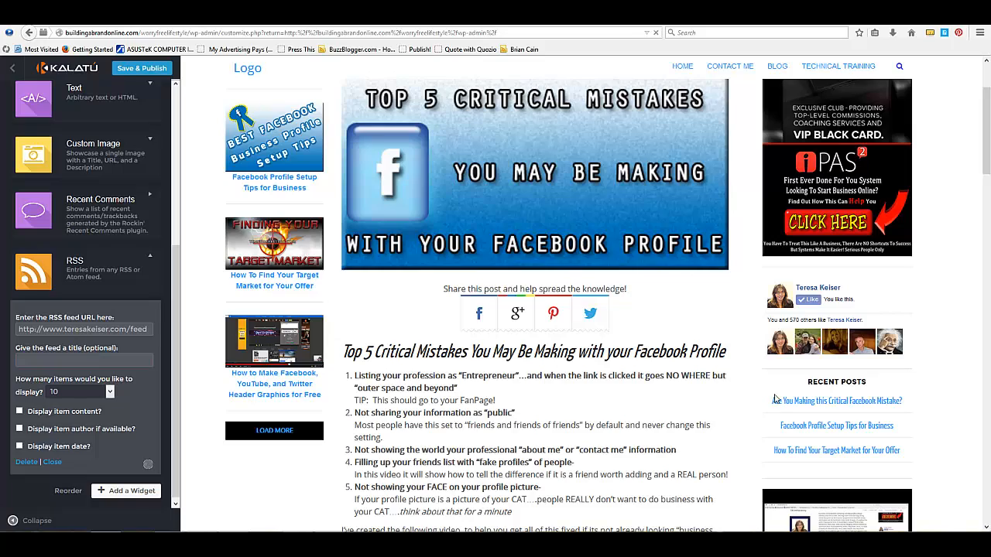
scroll(964, 329, down, 3)
scroll(964, 329, down, 15)
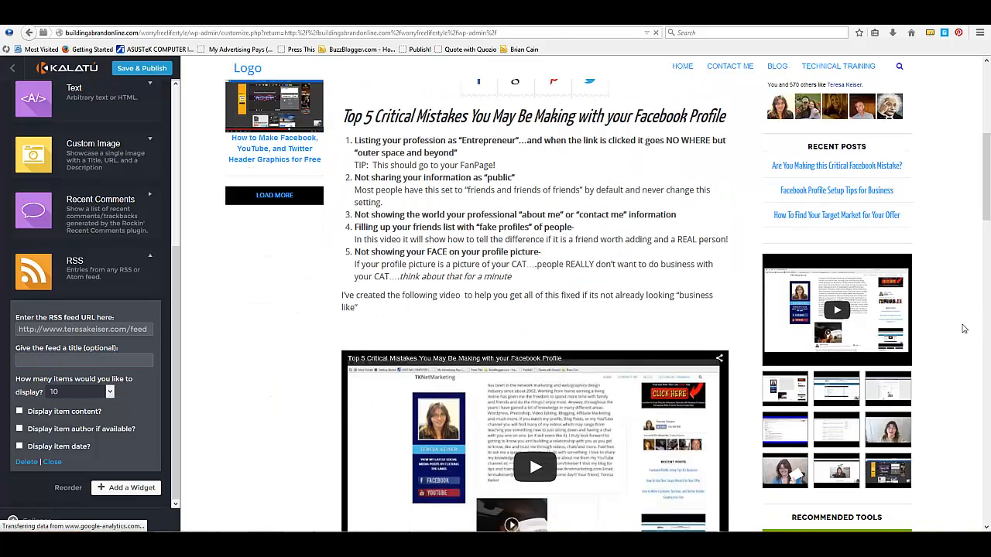
scroll(962, 331, down, 8)
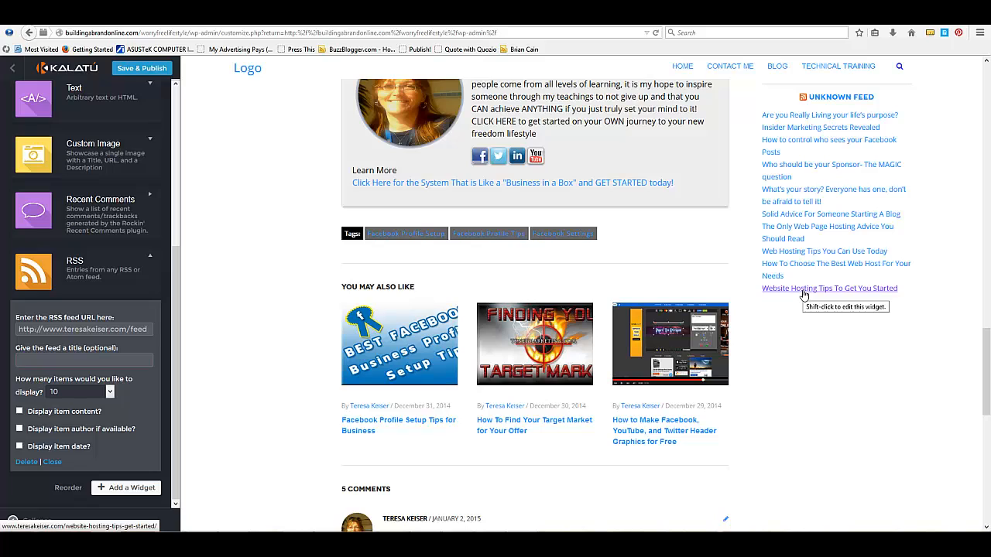
Display the item content in the RSS widget and title the feed with the blog owner's full name followed by "Personal Blog".
click(19, 411)
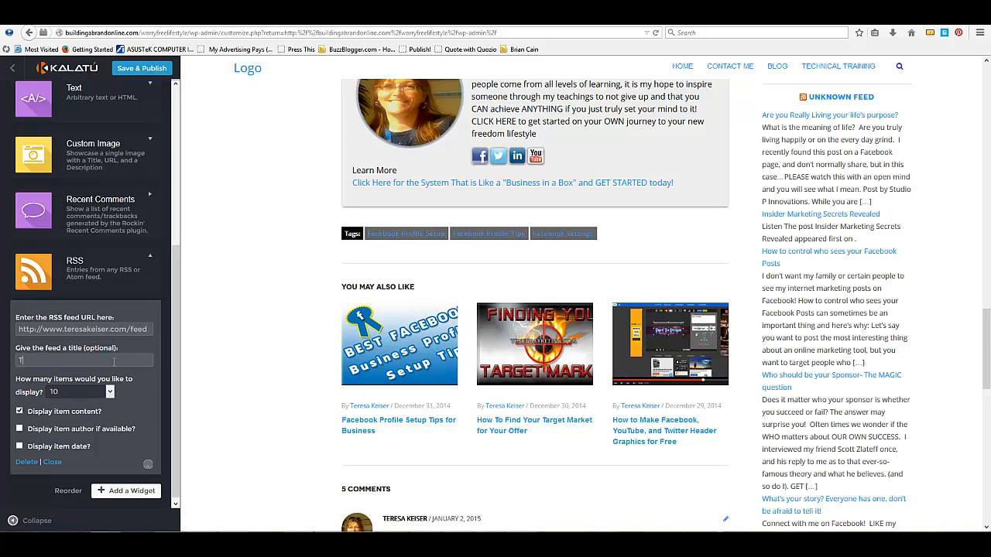
text(eresa Keiser)
text( Blog)
key(BackSpace)
key(BackSpace)
key(BackSpace)
key(BackSpace)
key(BackSpace)
text(Personal Blog)
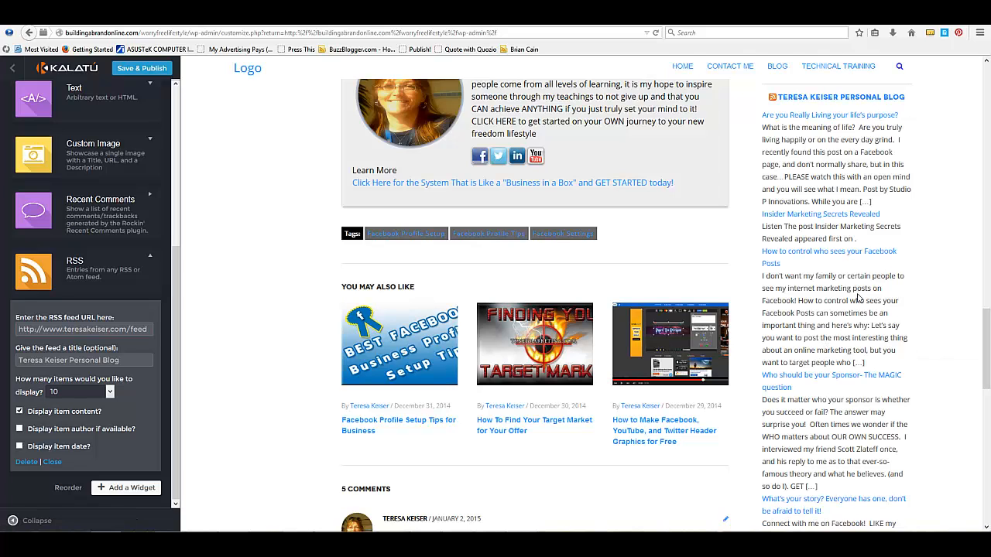
scroll(857, 298, down, 10)
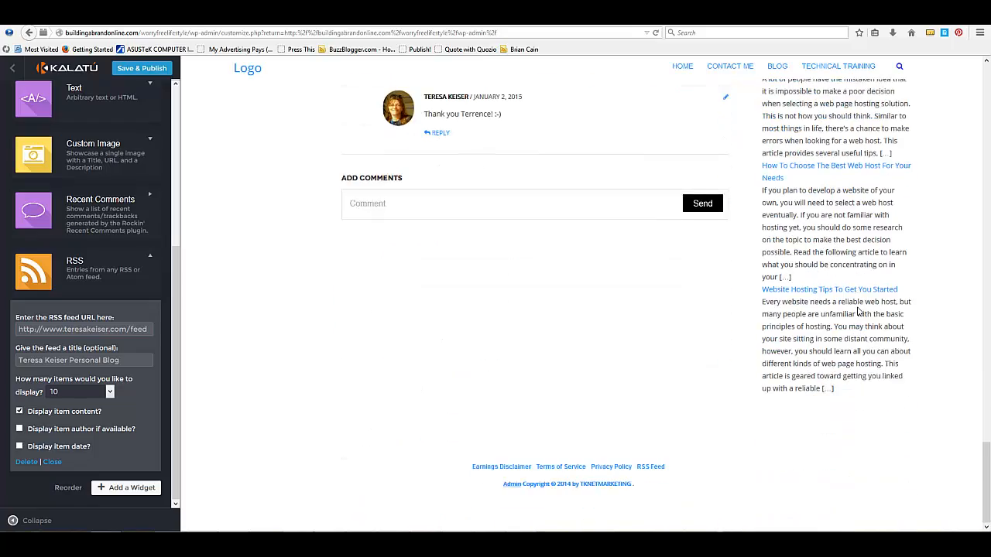
scroll(857, 310, up, 10)
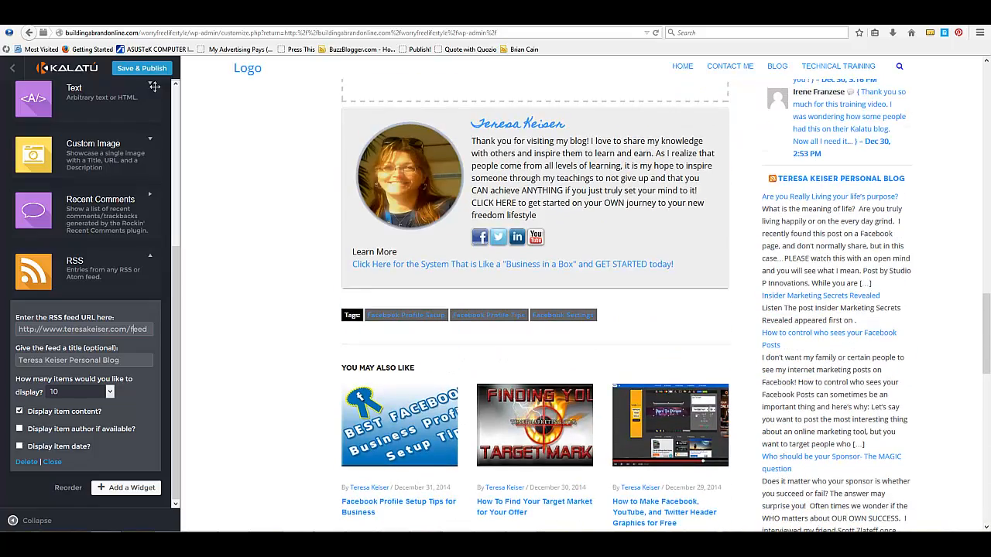
Delete the RSS widget from the sidebar, then save and publish the change.
click(19, 412)
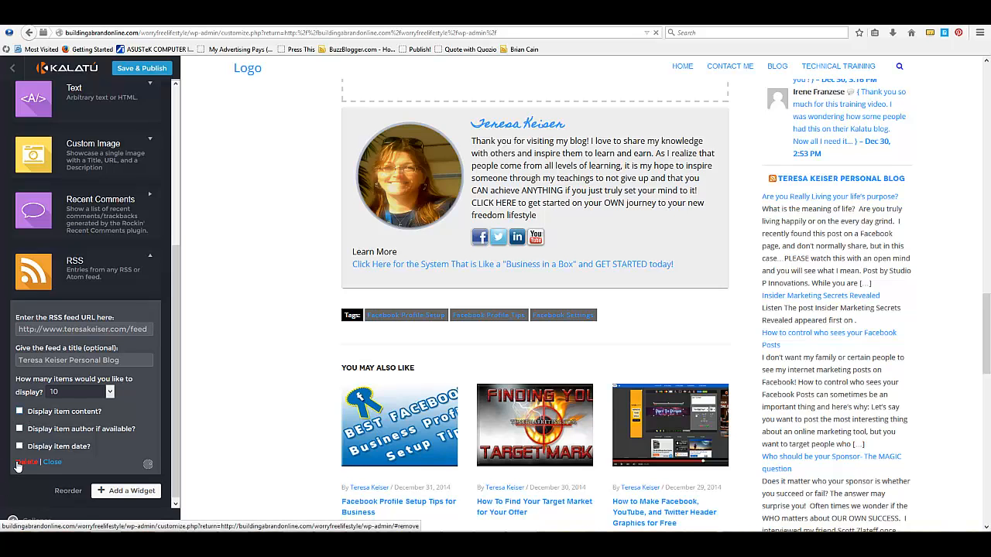
click(24, 462)
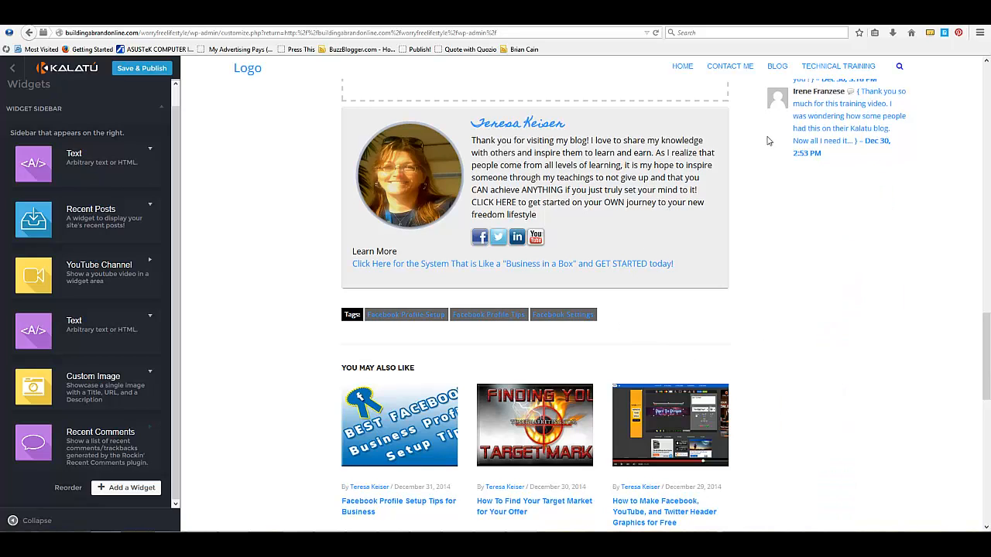
click(124, 71)
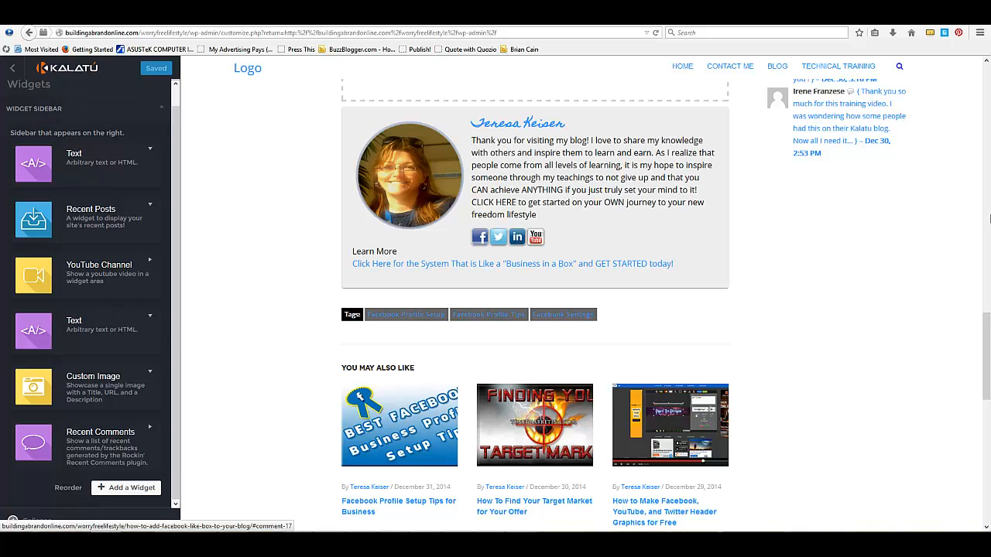
Title the YouTube Channel widget "Check out my YouTube Channel" and check the heading in the sidebar preview.
click(149, 262)
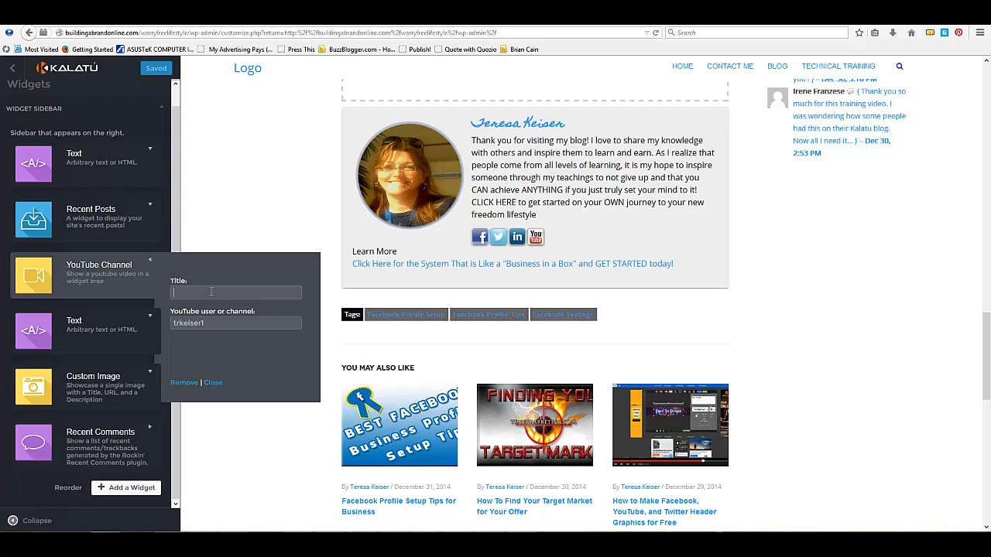
click(211, 292)
text(C)
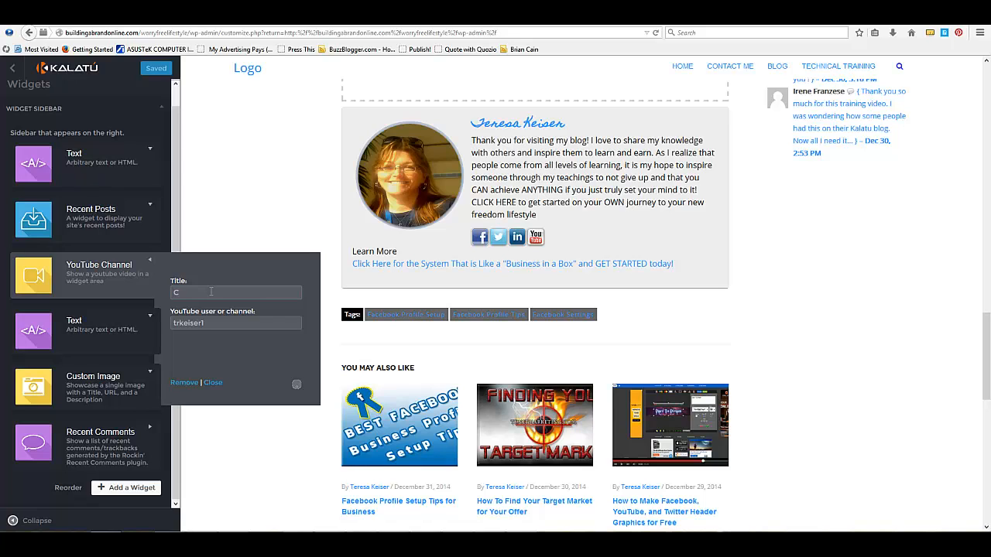
text(hec)
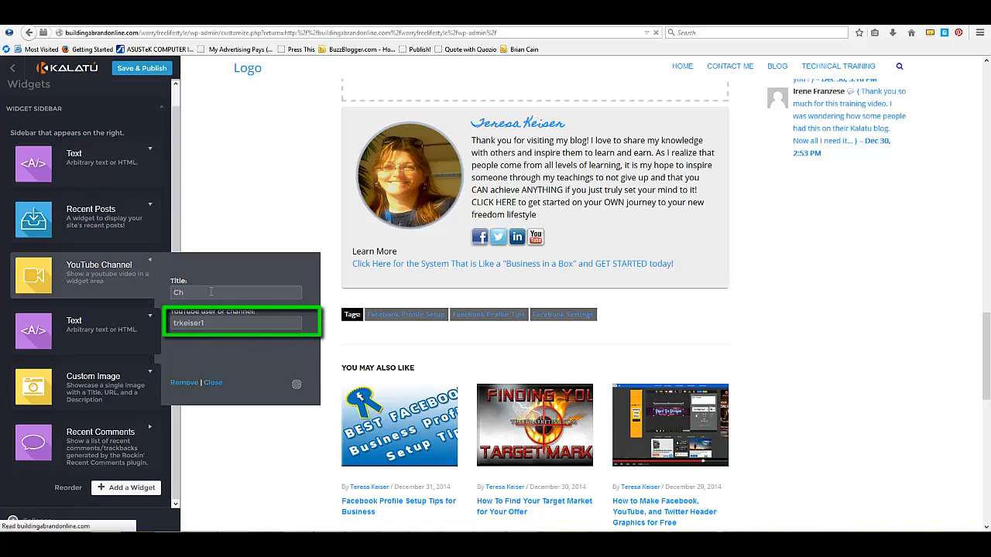
text(k out m)
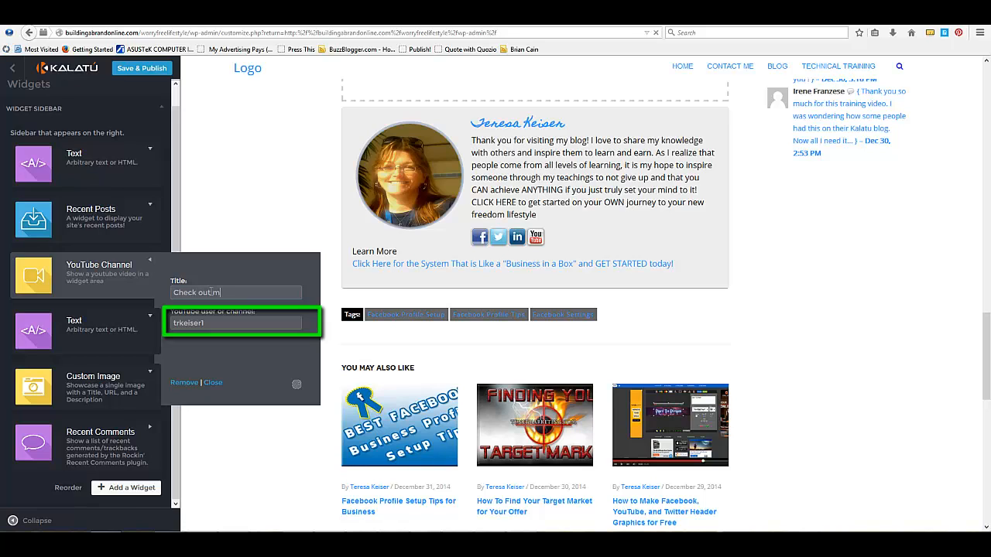
text(y YouTube C)
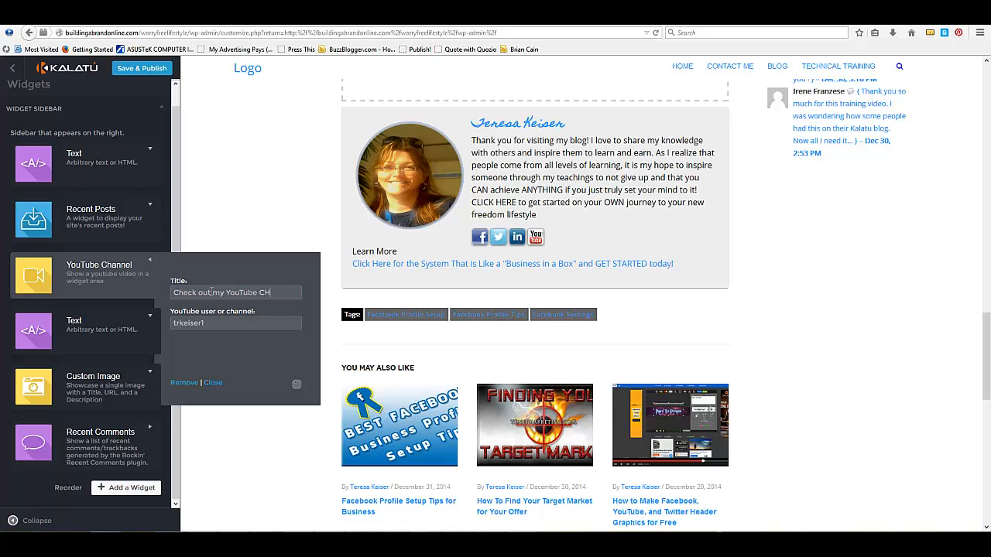
text(ha)
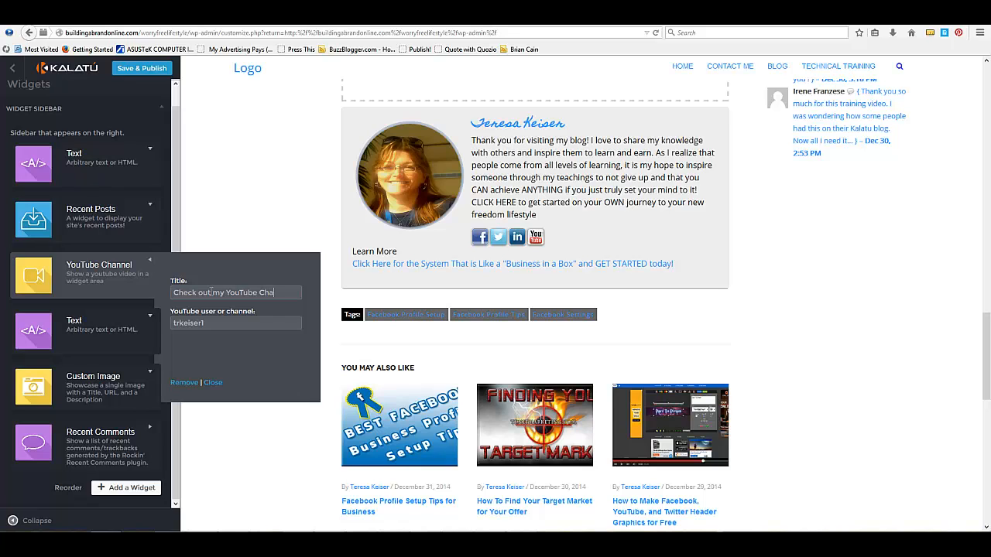
text(nnel)
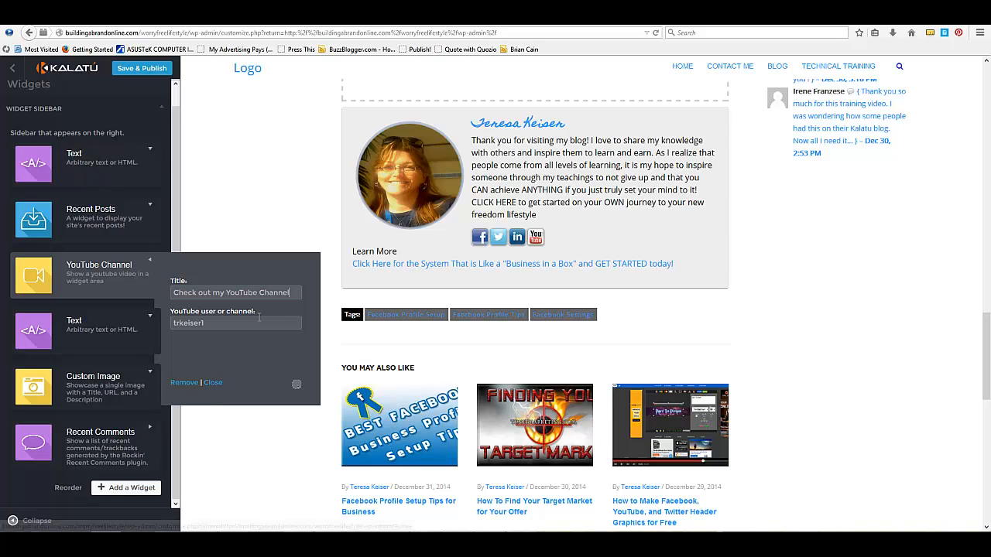
click(257, 318)
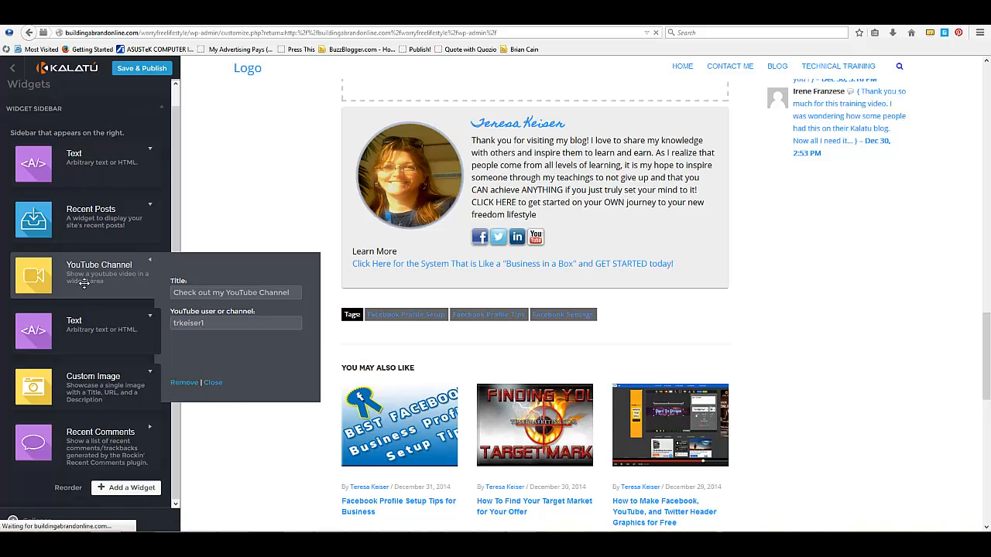
click(213, 383)
scroll(875, 389, up, 5)
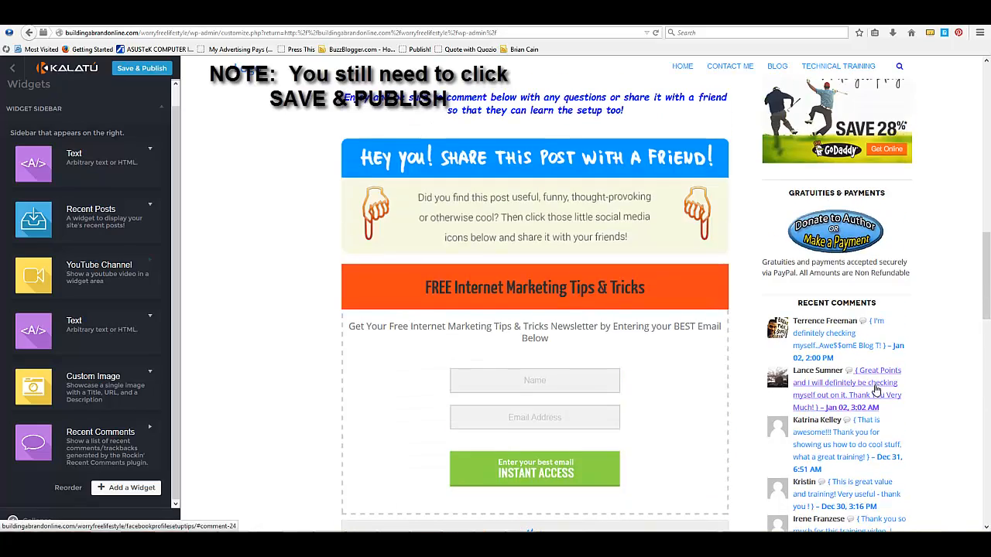
scroll(875, 389, up, 7)
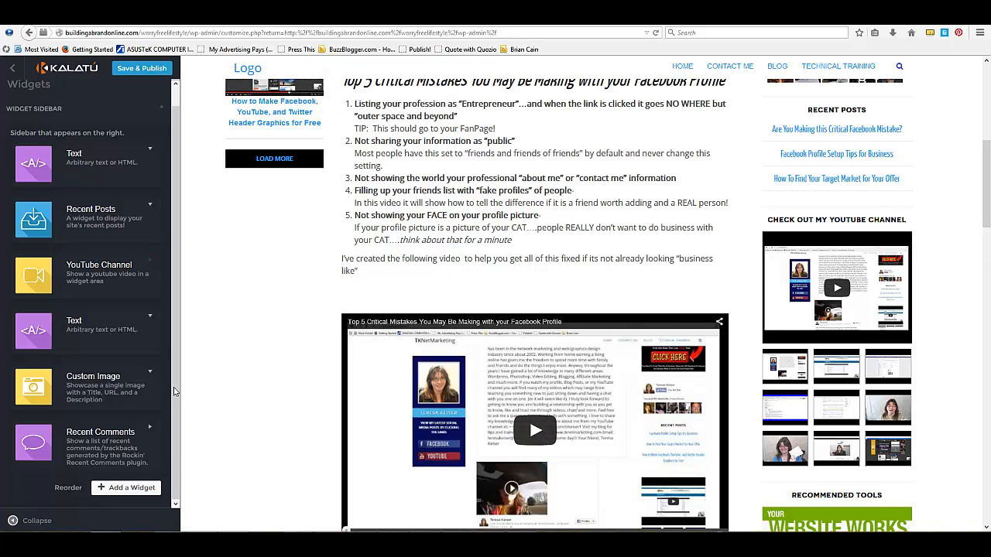
Change the YouTube Channel widget's title to "Subscribe to My YouTube Channel" and save and publish it.
click(146, 265)
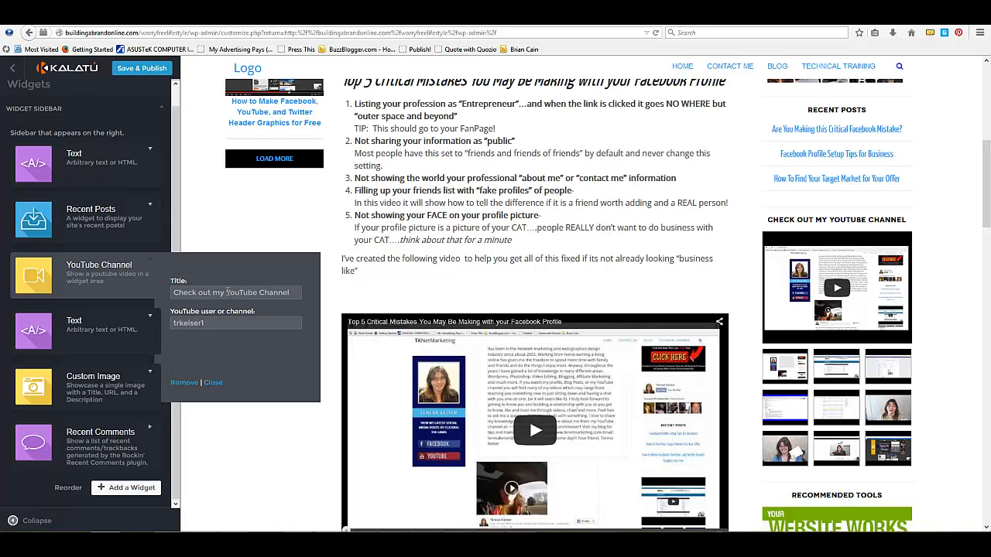
drag(291, 292, 81, 303)
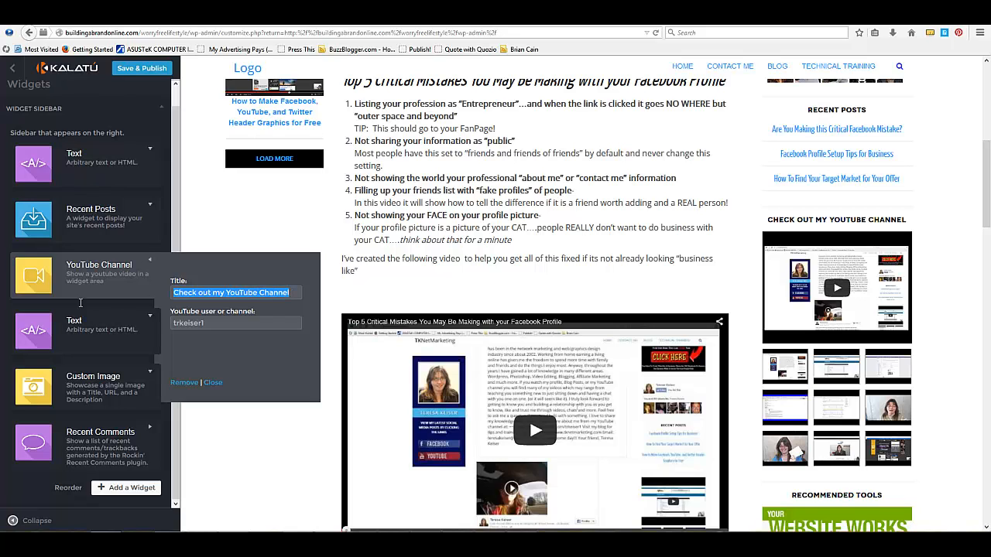
text(Sub)
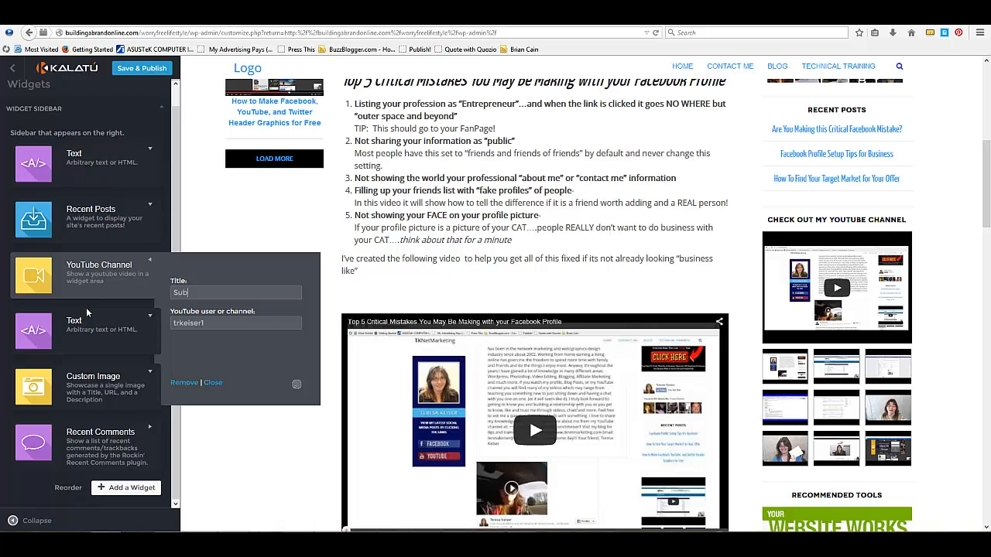
text(scribe to My YouTube Channel)
click(213, 383)
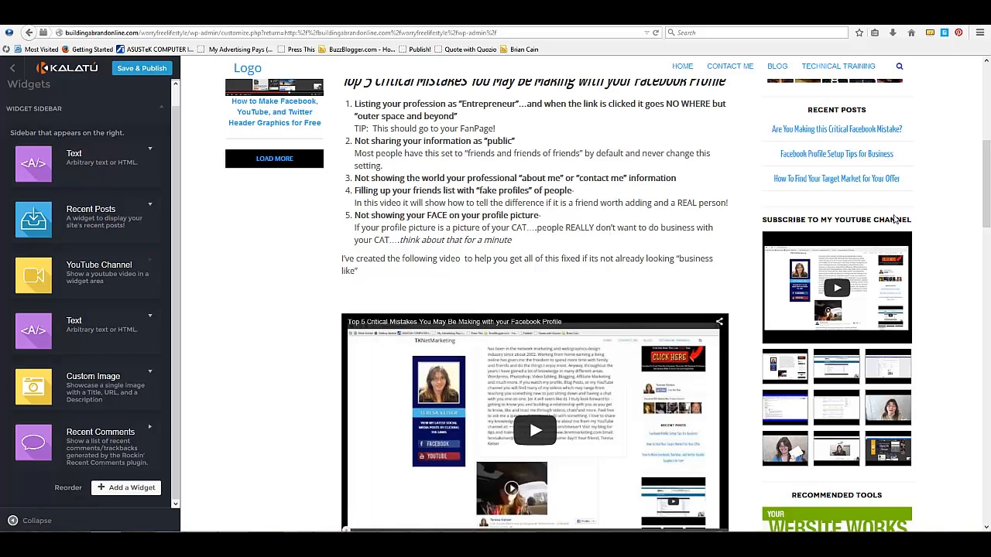
click(141, 70)
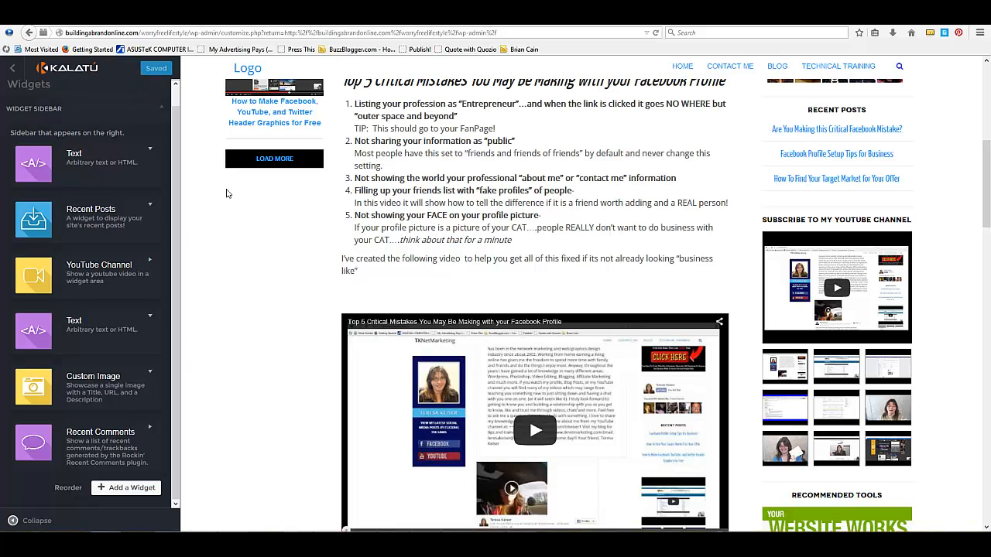
scroll(200, 350, down, 1)
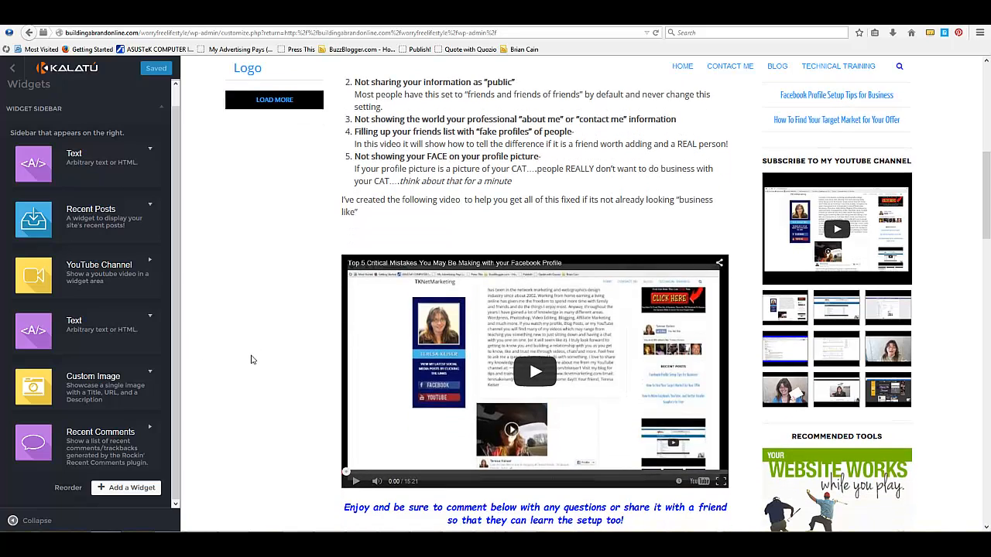
scroll(250, 360, up, 6)
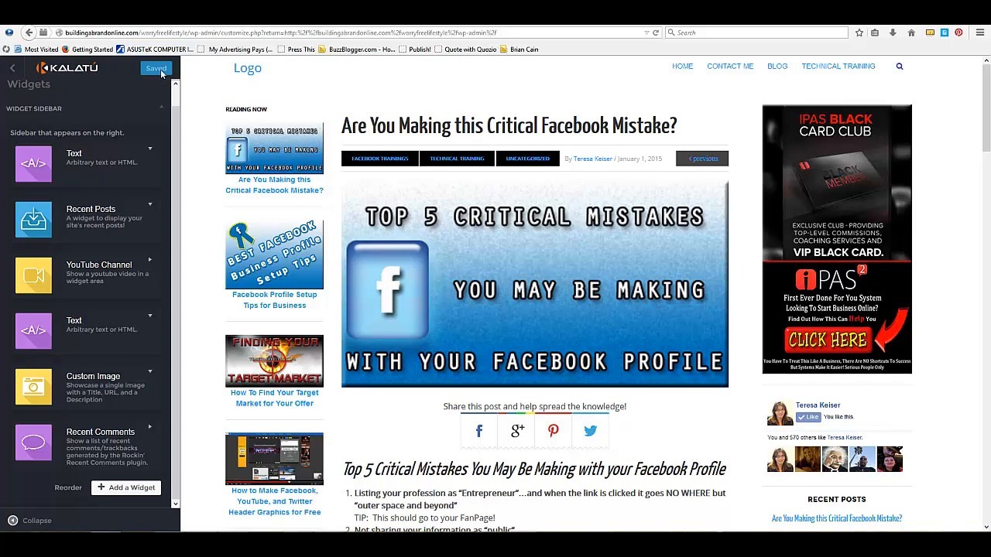
Return to the main customizer sections and examine the Optin Simple settings against the newsletter opt-in form in the preview.
click(13, 70)
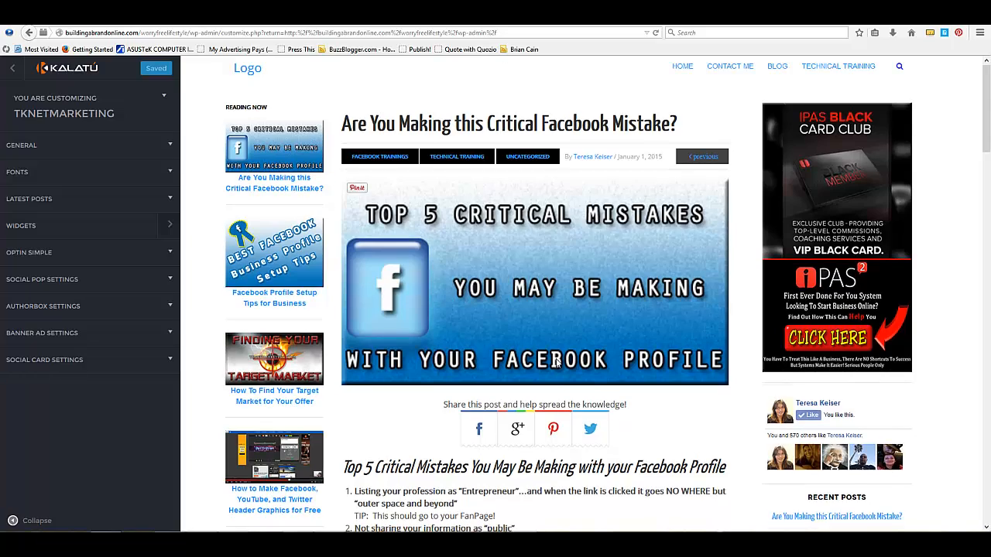
scroll(384, 411, down, 6)
scroll(383, 411, down, 4)
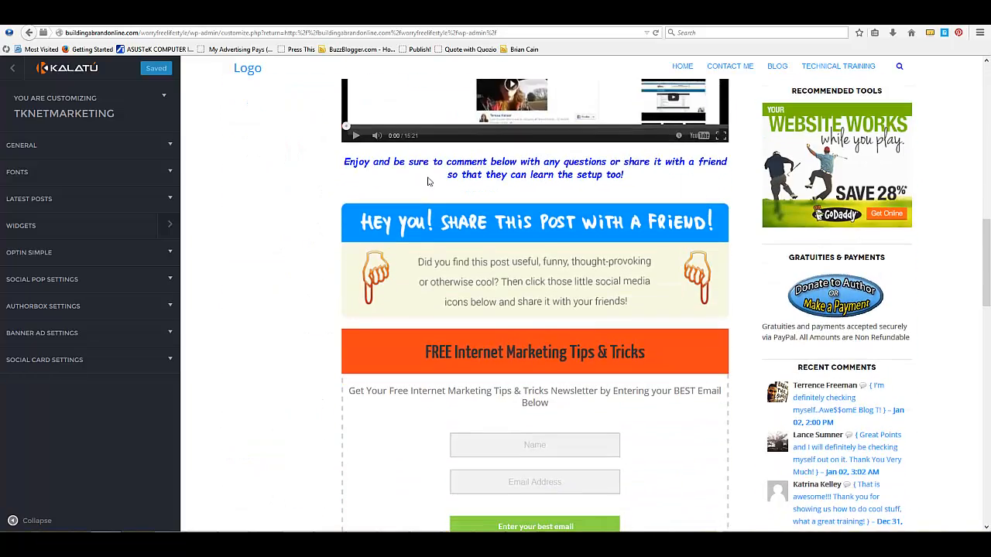
scroll(279, 451, down, 2)
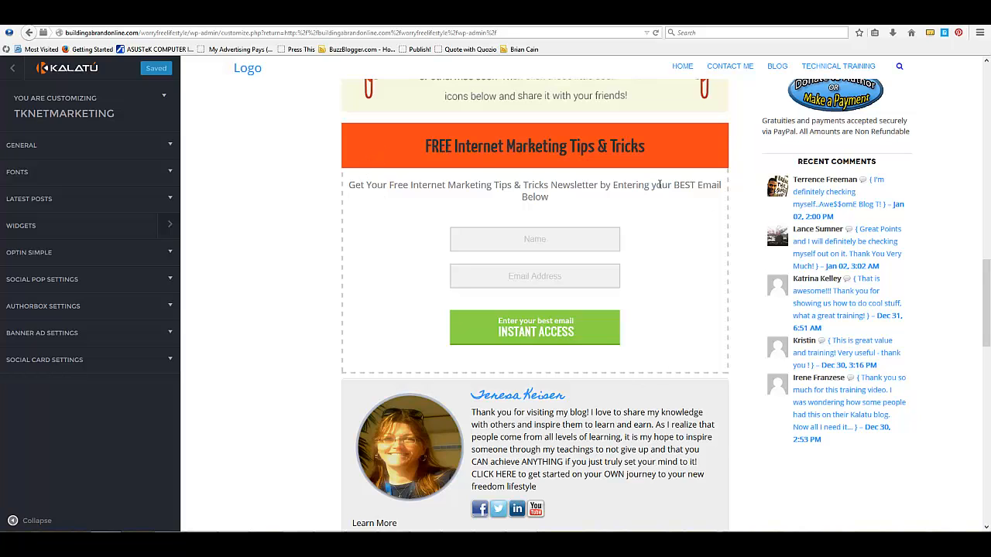
click(167, 256)
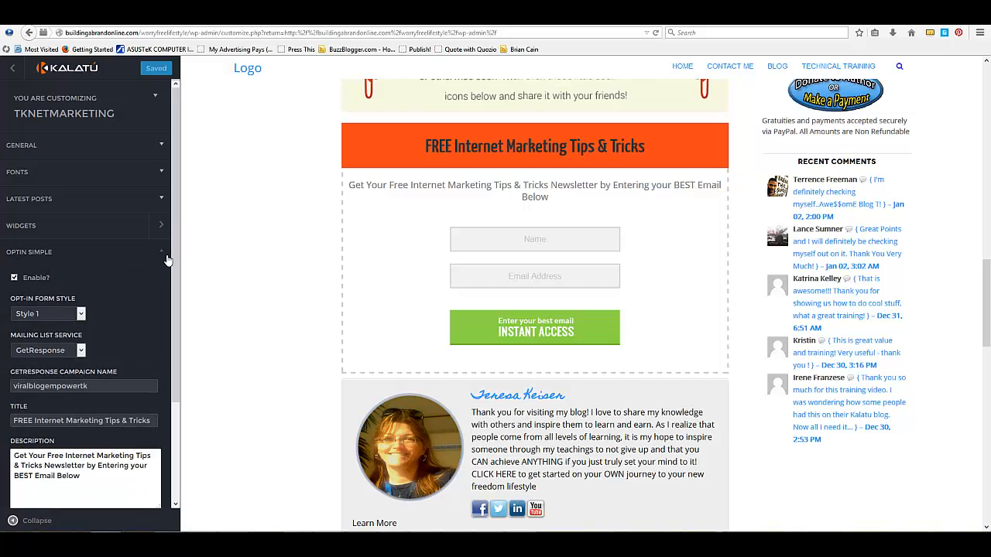
click(13, 281)
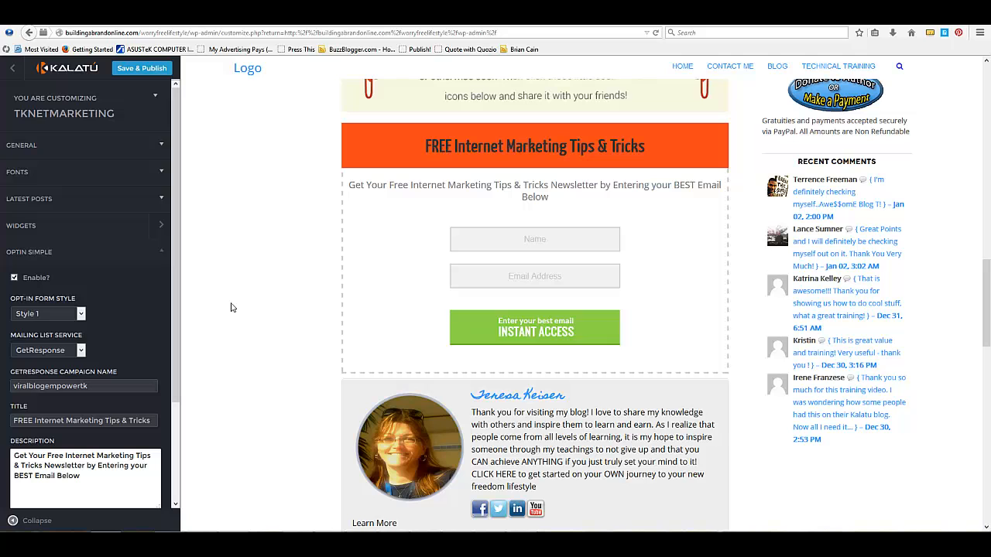
scroll(230, 307, down, 1)
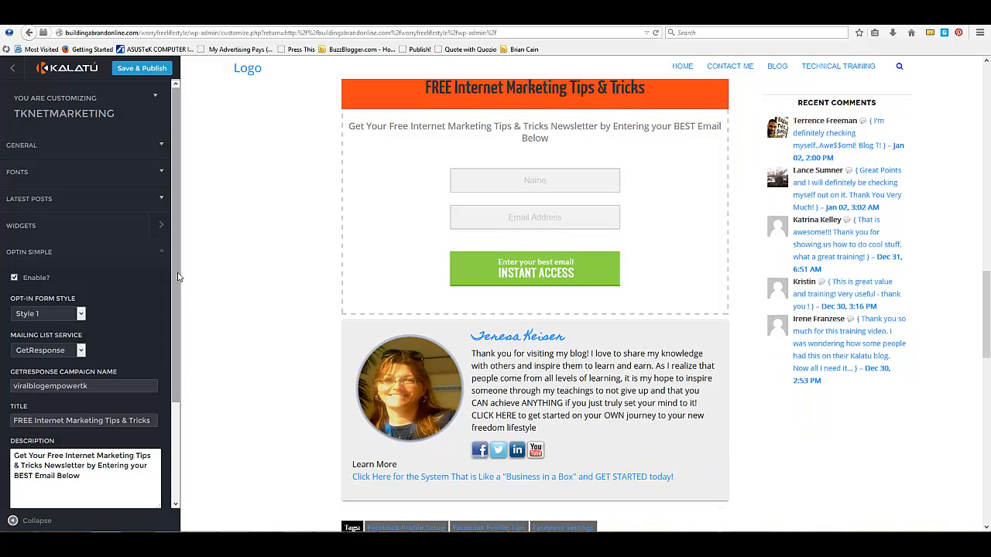
drag(179, 277, 177, 370)
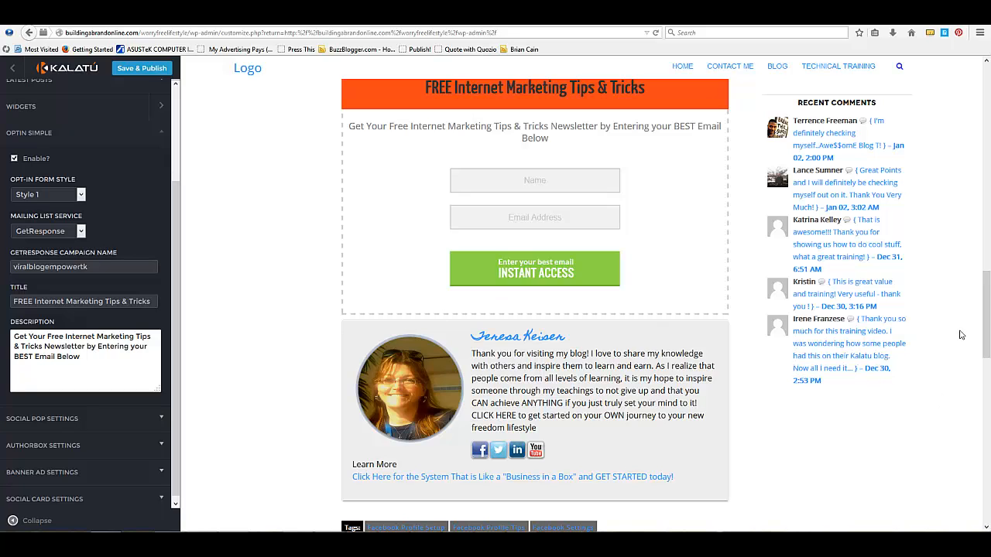
Set the Social Pop sharing buttons' placement to Both and check the buttons in the post preview.
click(155, 420)
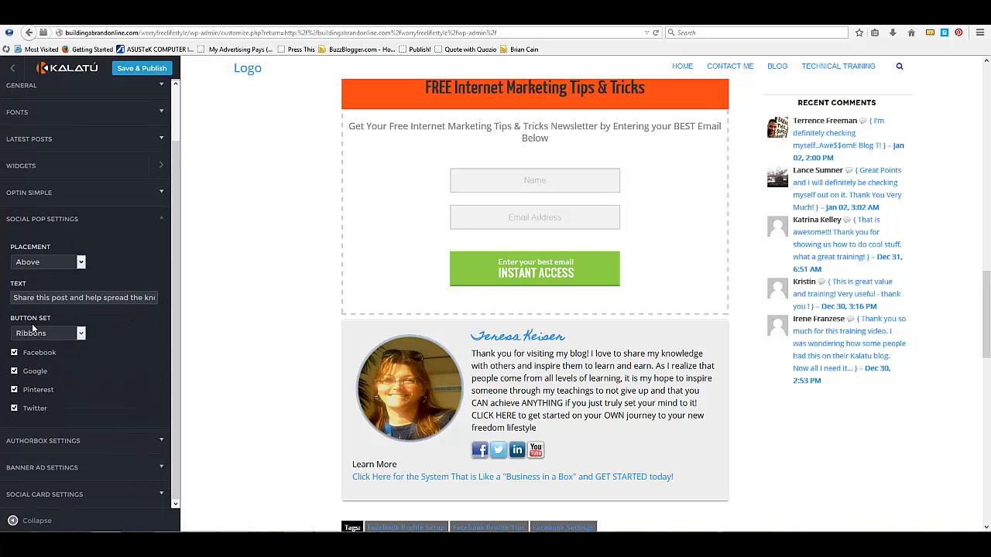
click(81, 264)
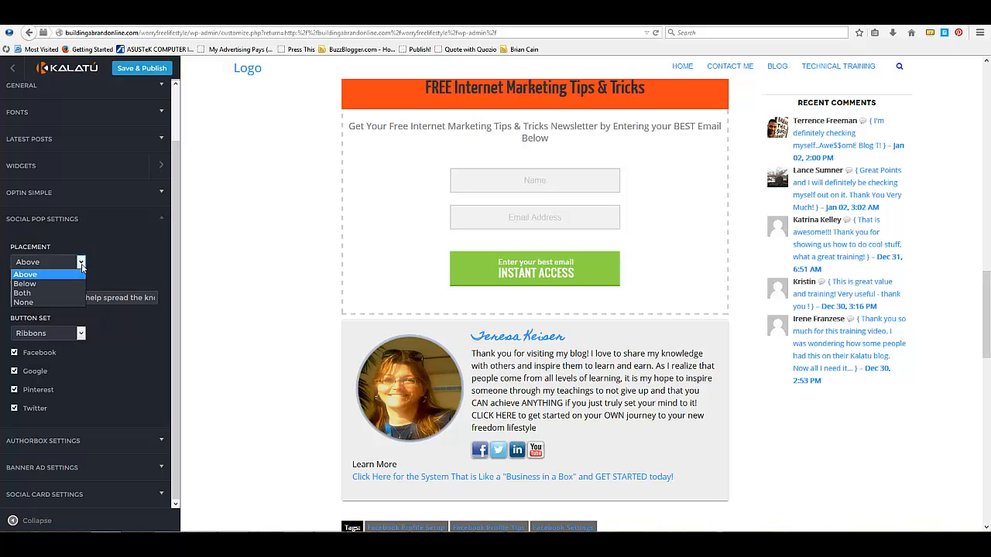
click(30, 293)
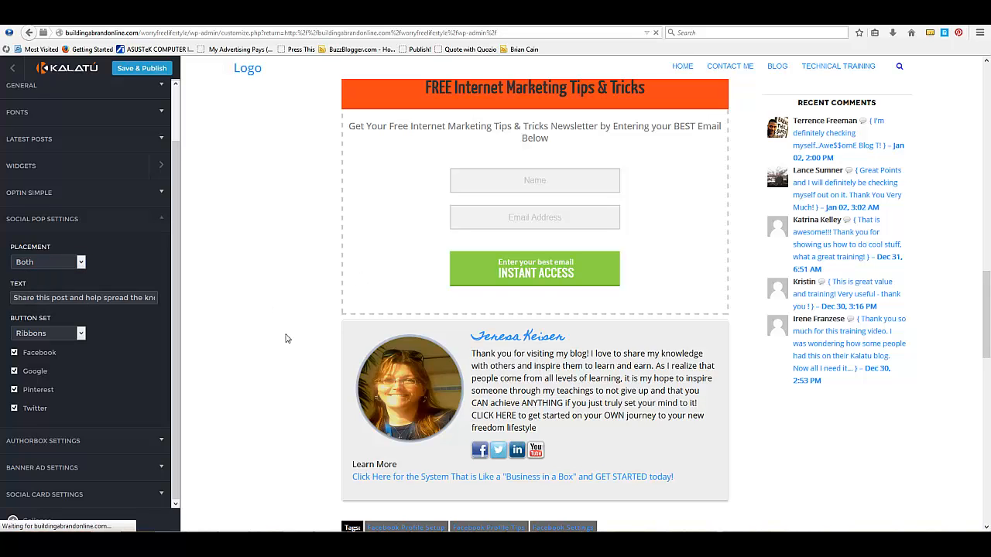
scroll(286, 339, up, 10)
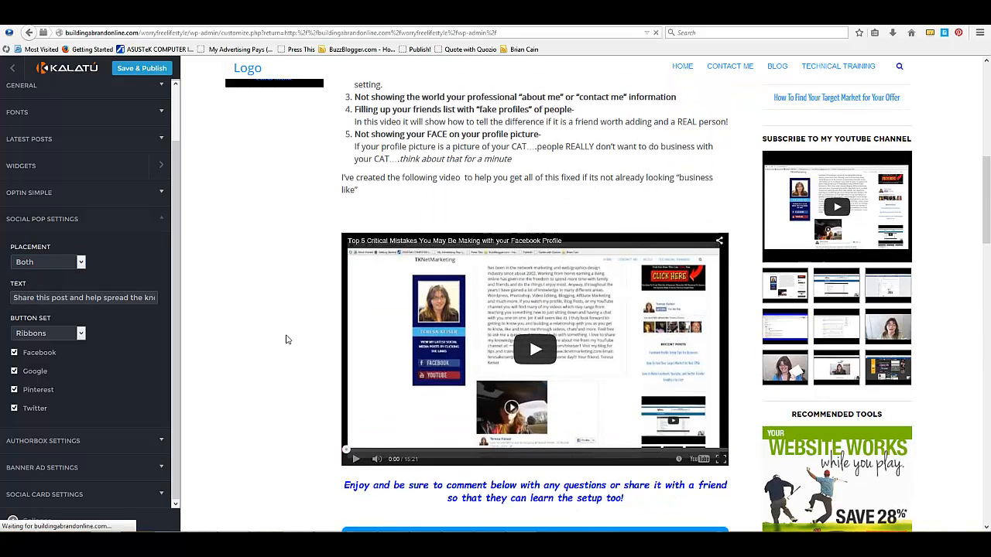
scroll(285, 340, up, 3)
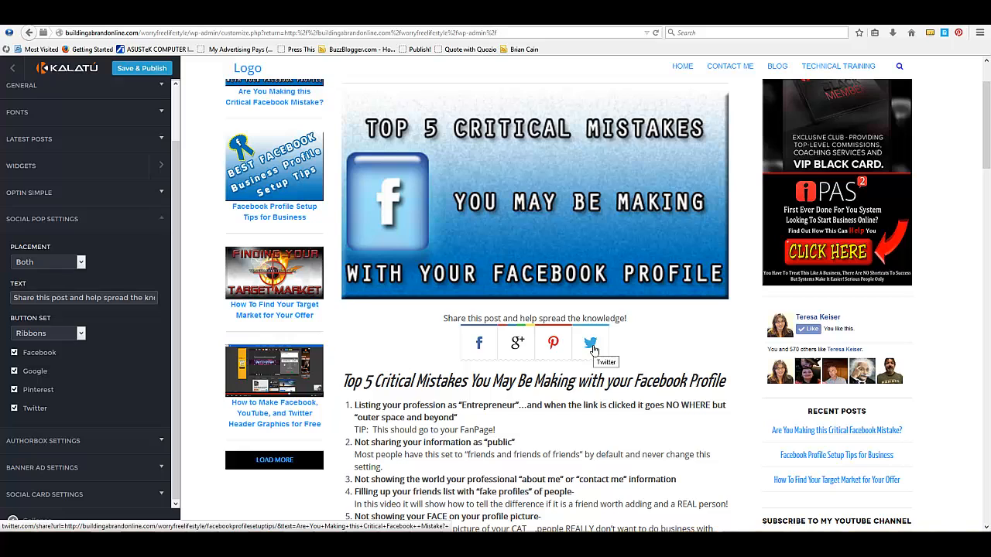
Try switching off the Twitter sharing button, look over the post preview and re-enable the button.
click(14, 409)
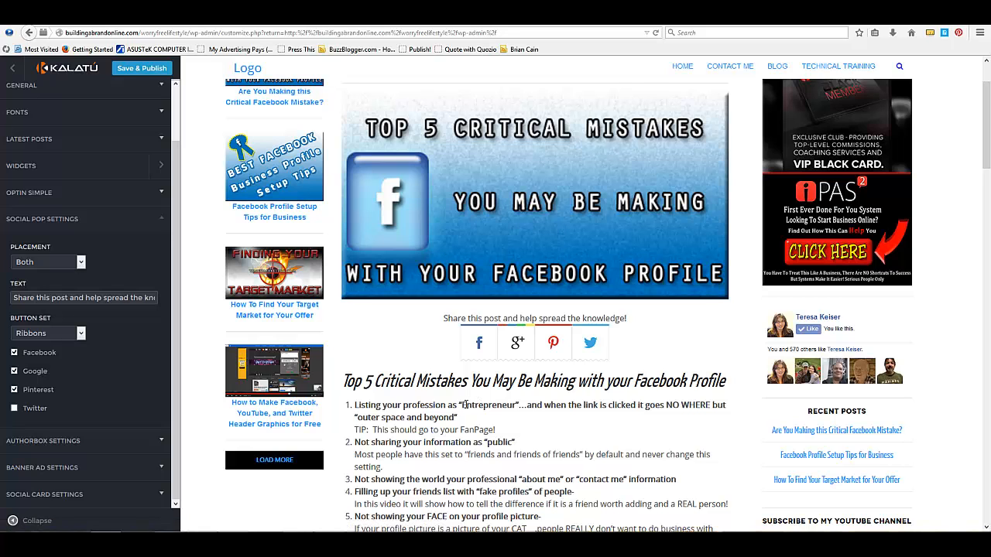
scroll(497, 403, down, 5)
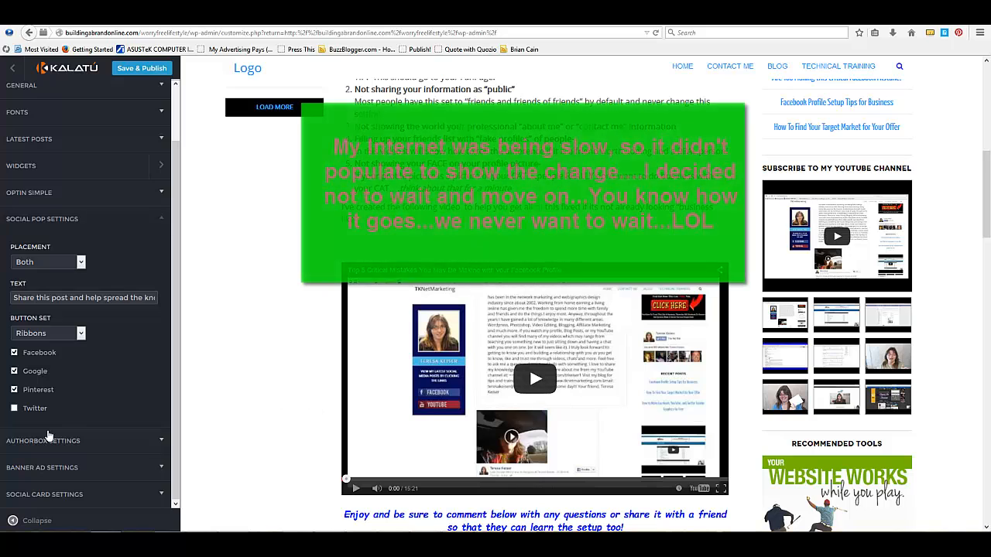
click(14, 408)
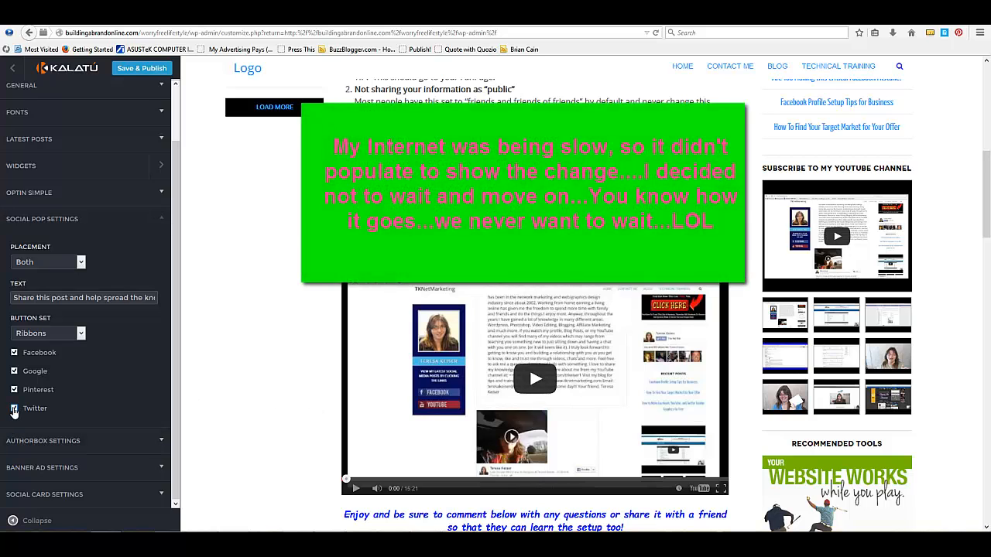
Save and publish the Social Pop settings, review the share buttons in the post preview and close the section.
click(129, 77)
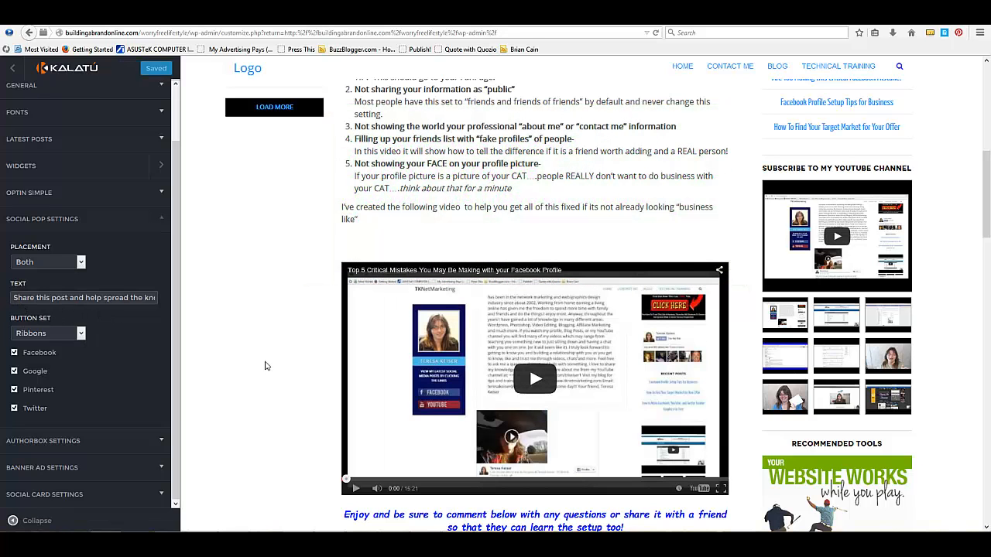
scroll(264, 365, up, 3)
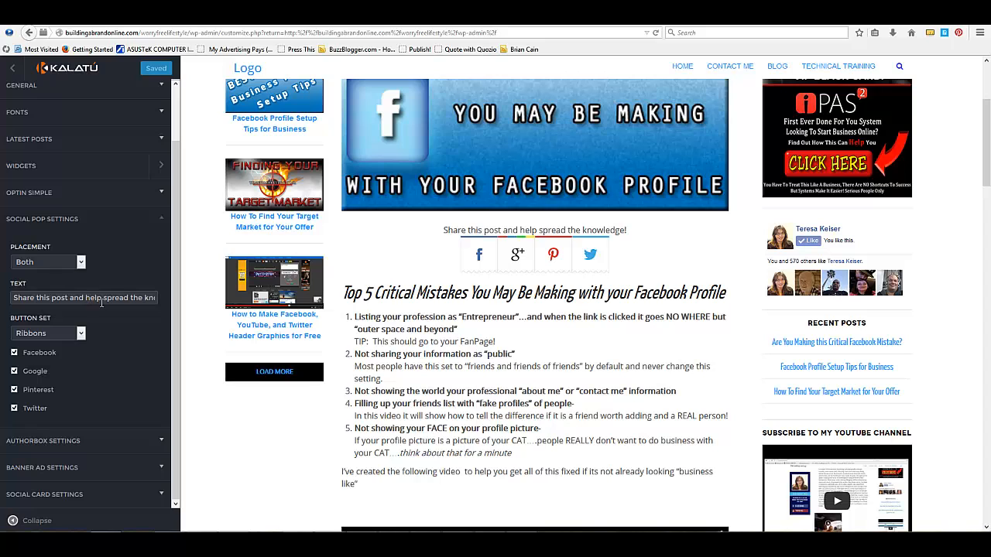
click(161, 221)
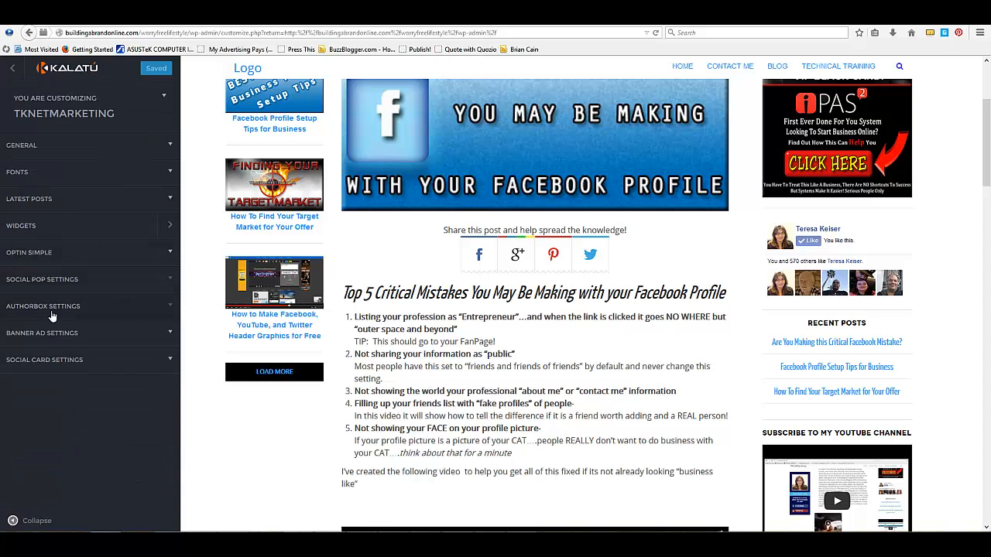
Look through the Authorbox settings, viewing author 2's fields and returning to the first author.
click(166, 308)
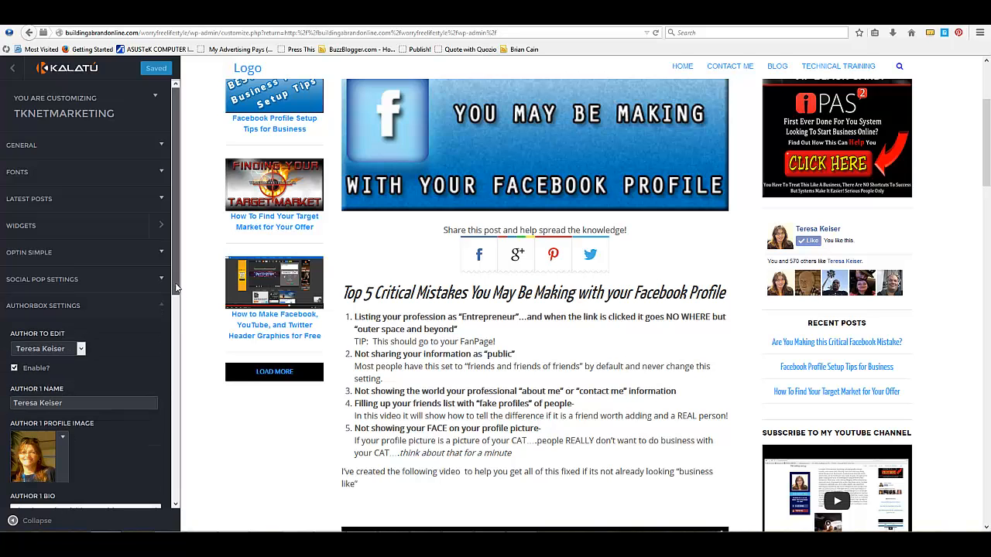
scroll(174, 327, down, 2)
drag(172, 324, 171, 345)
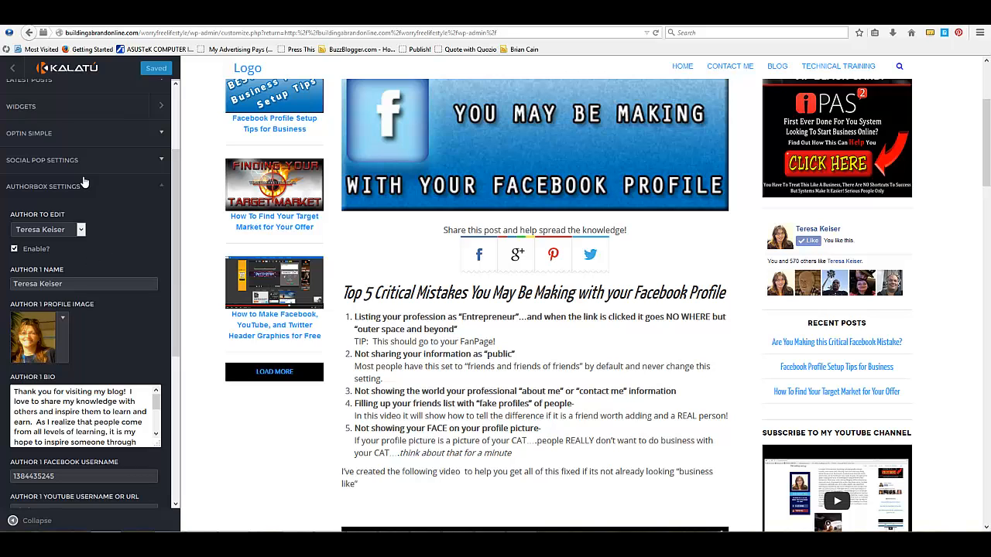
click(81, 231)
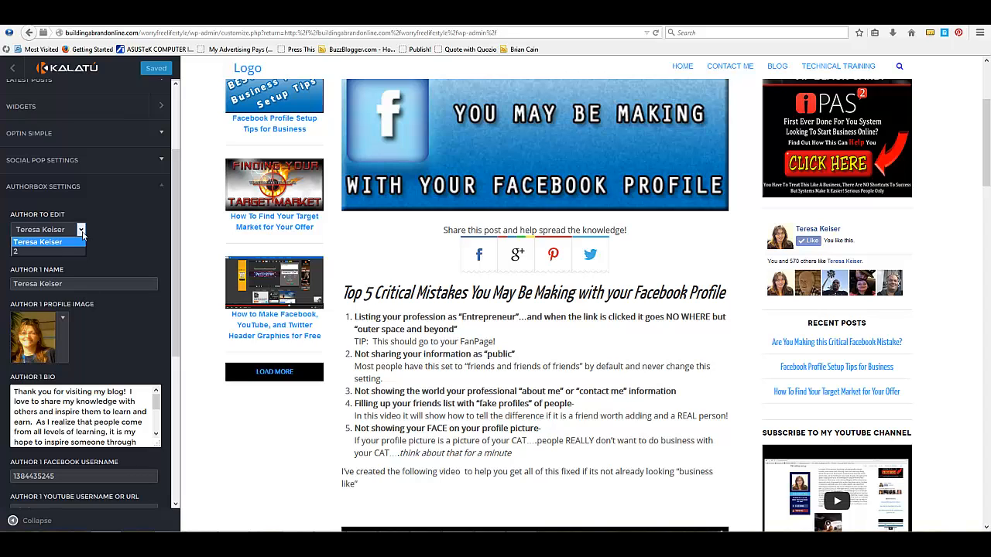
click(30, 253)
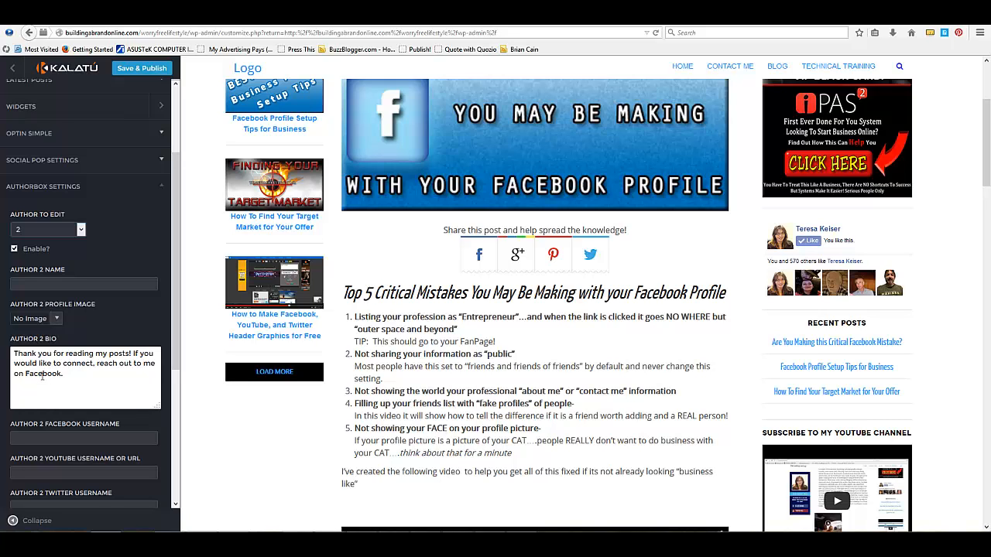
click(80, 229)
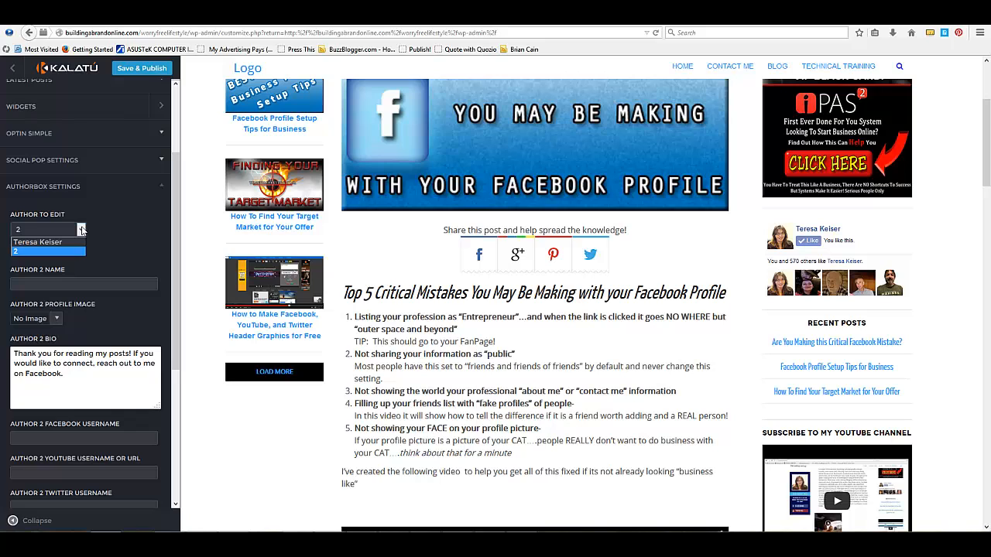
click(68, 241)
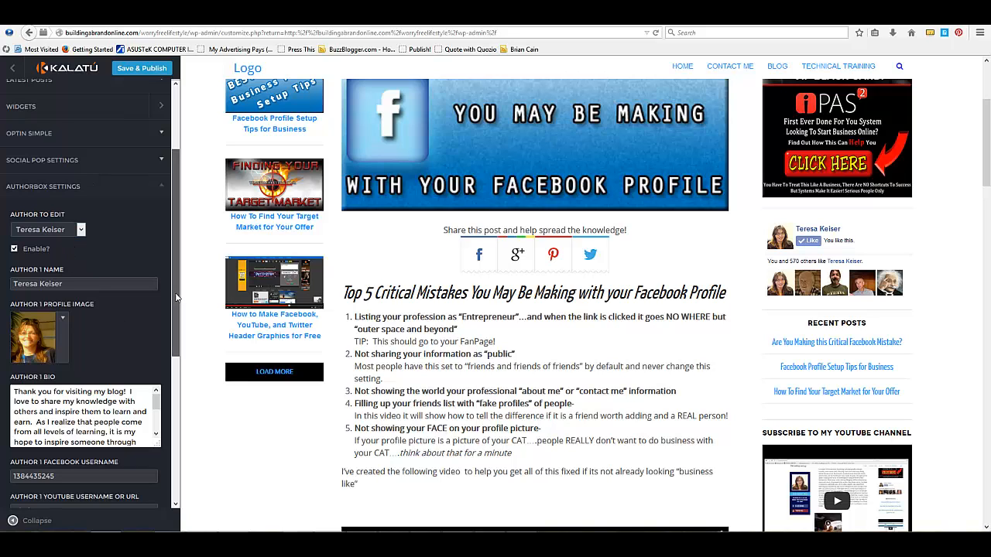
Examine author 1's profile image options, bio, social usernames and call-to-action fields against the author box in the preview.
scroll(176, 297, down, 1)
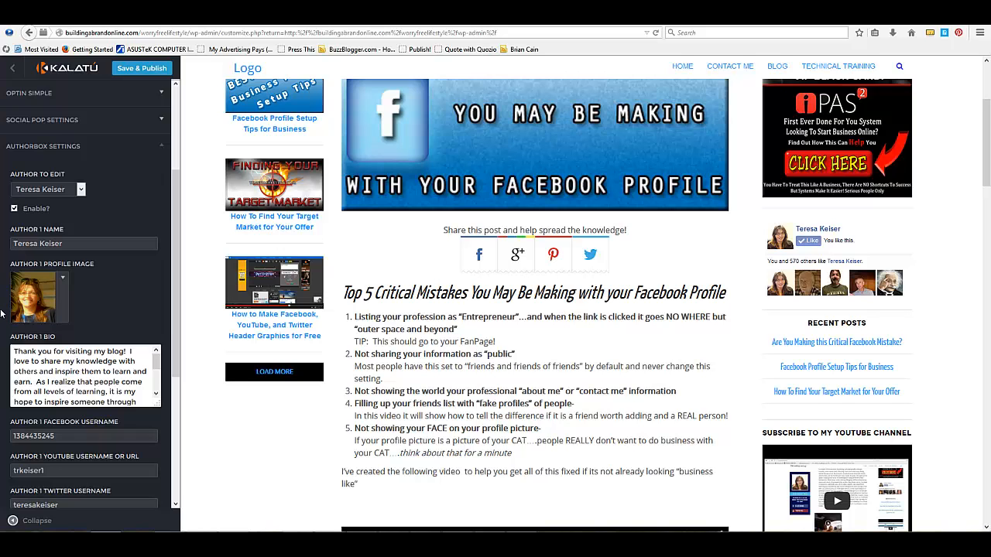
click(64, 305)
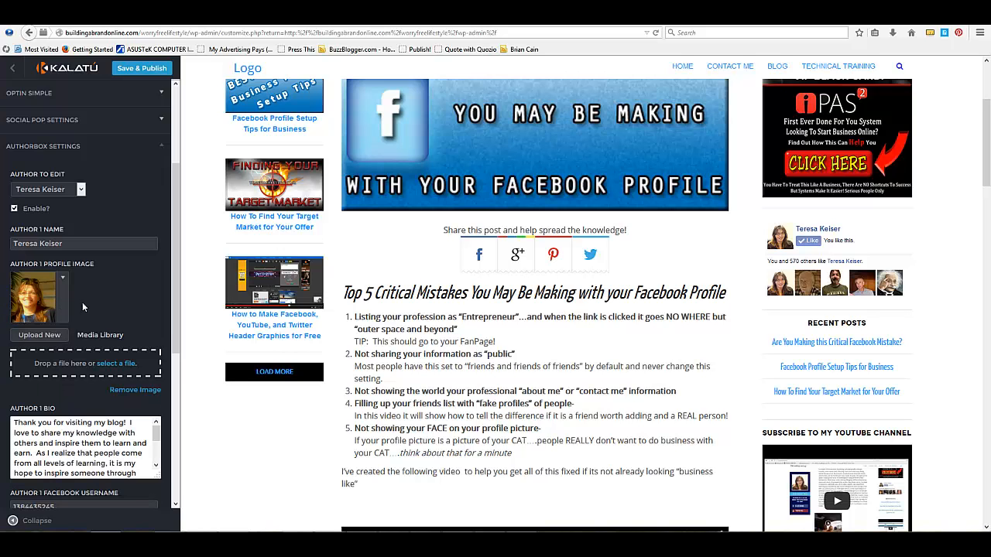
scroll(327, 361, down, 15)
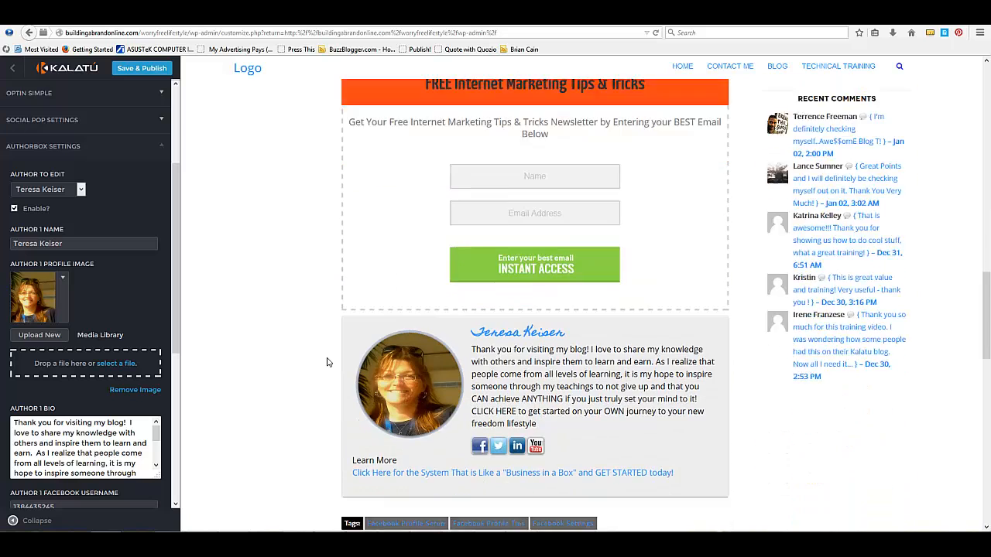
scroll(327, 361, down, 1)
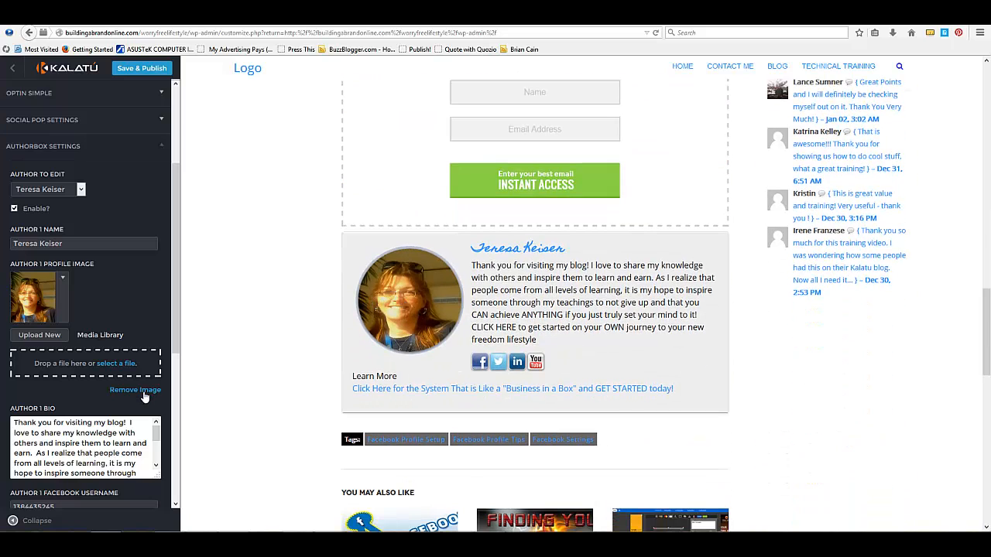
click(101, 335)
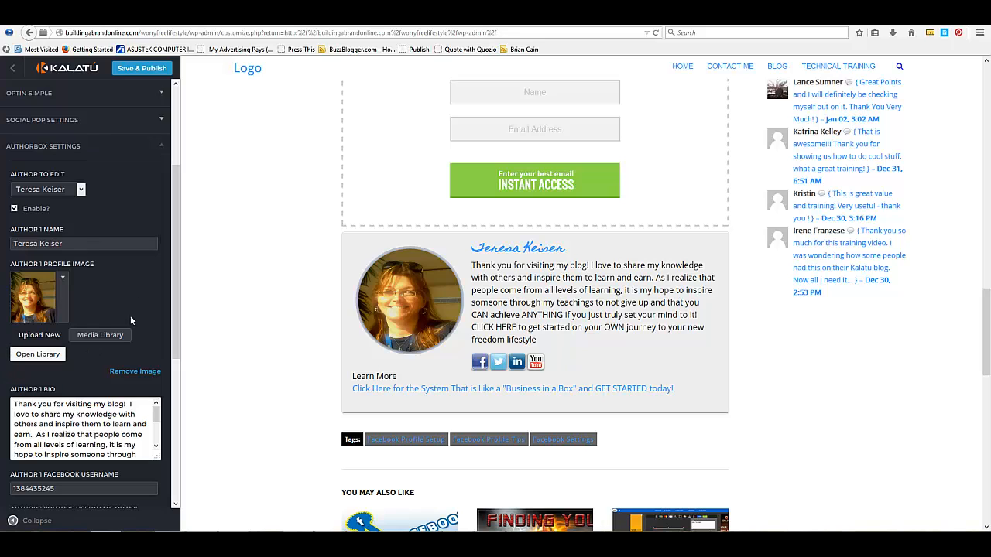
drag(177, 295, 176, 376)
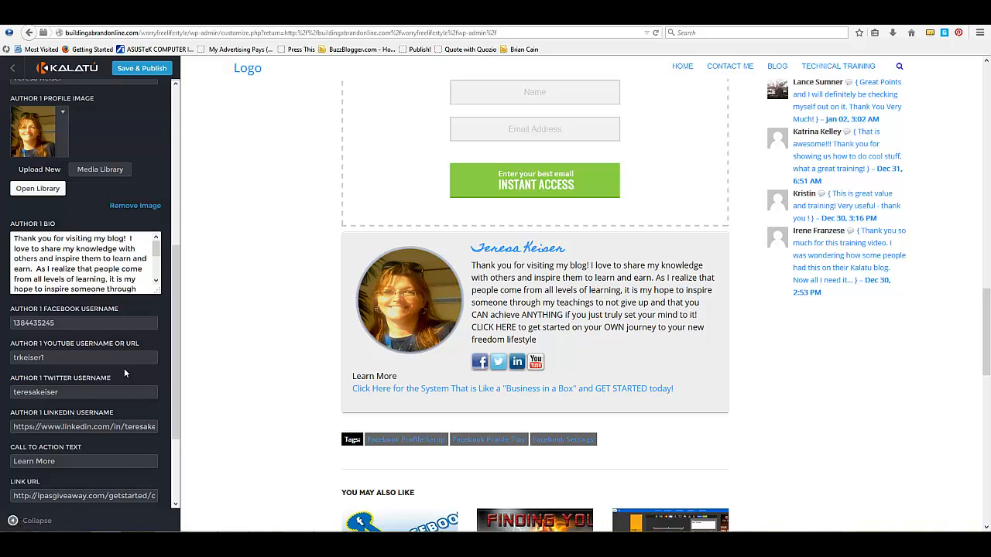
scroll(124, 370, down, 2)
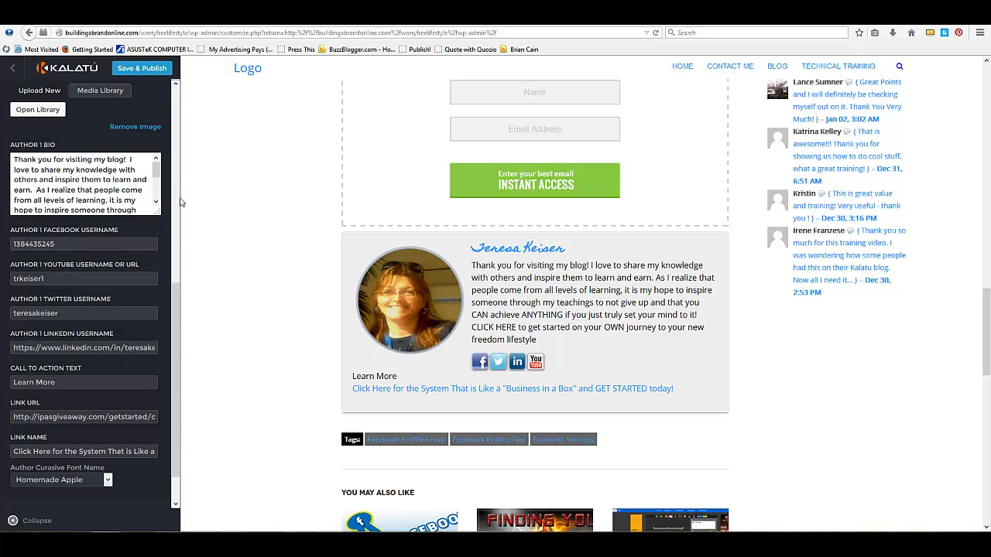
Save and publish the Authorbox settings and close that section.
click(148, 70)
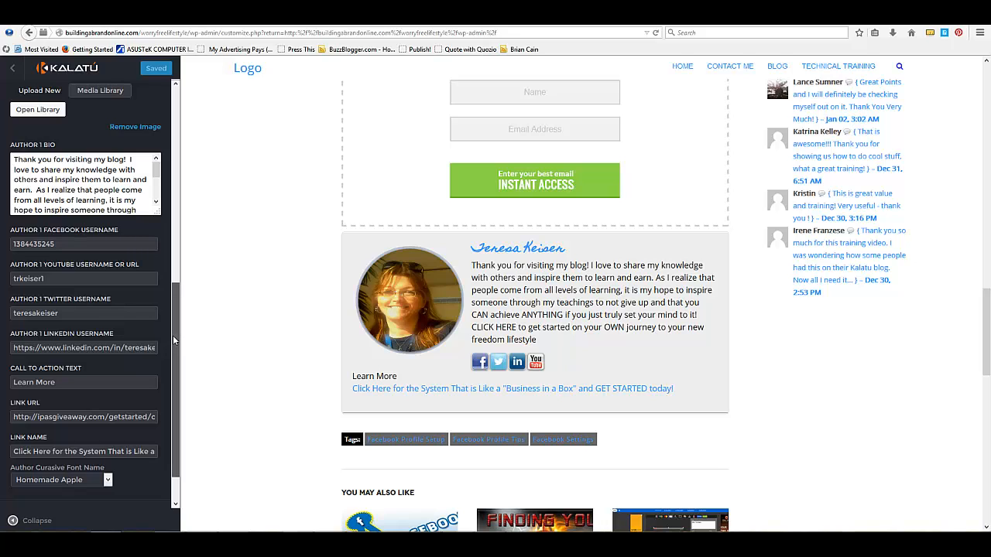
drag(173, 335, 187, 169)
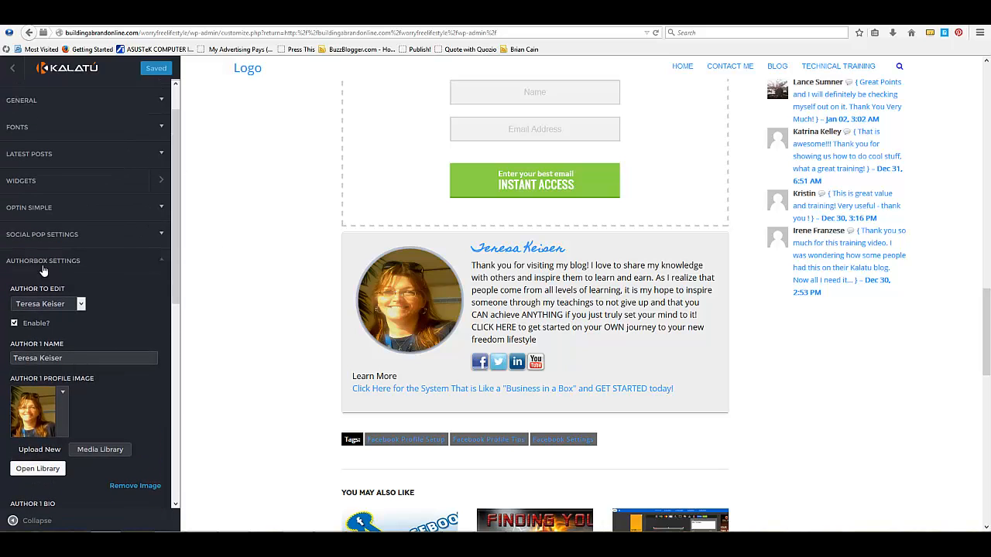
click(156, 263)
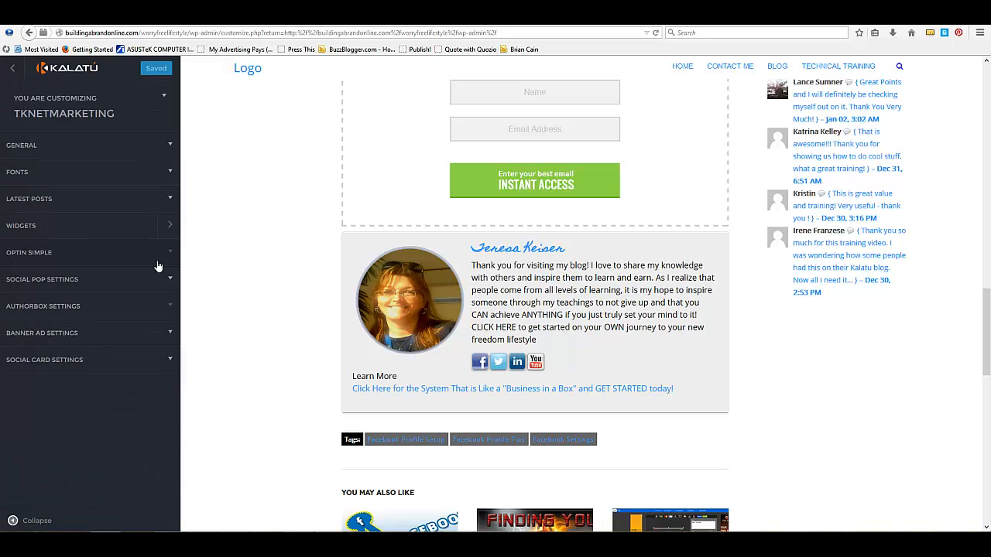
Review the Banner Ad choices, enable the Middle-of-post Blog Banner and look for its location in the post preview.
click(167, 335)
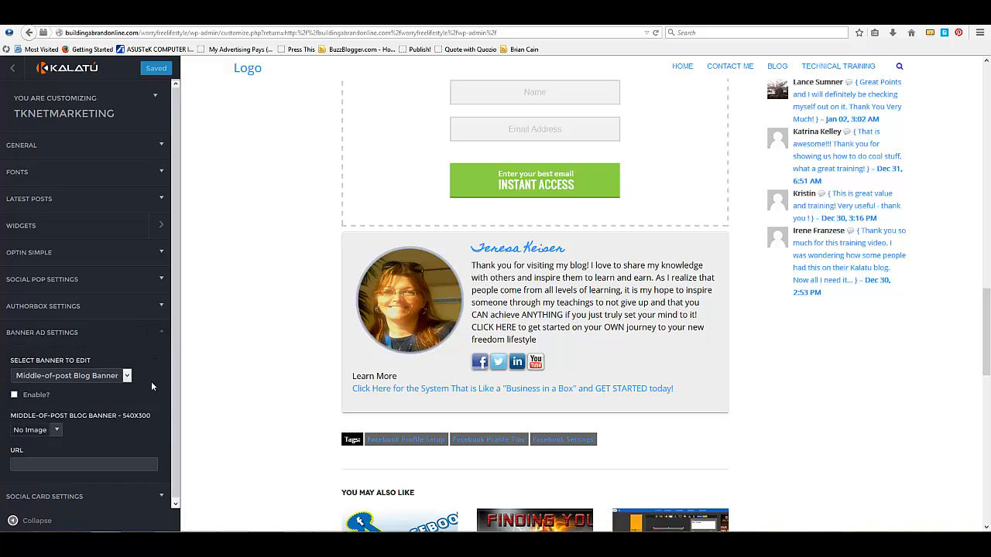
click(127, 376)
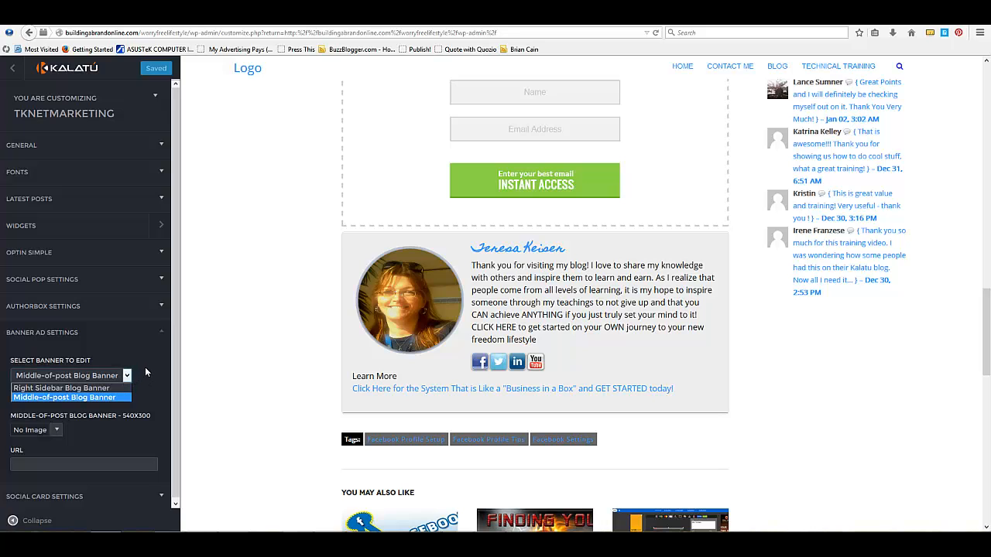
click(576, 411)
scroll(878, 469, up, 15)
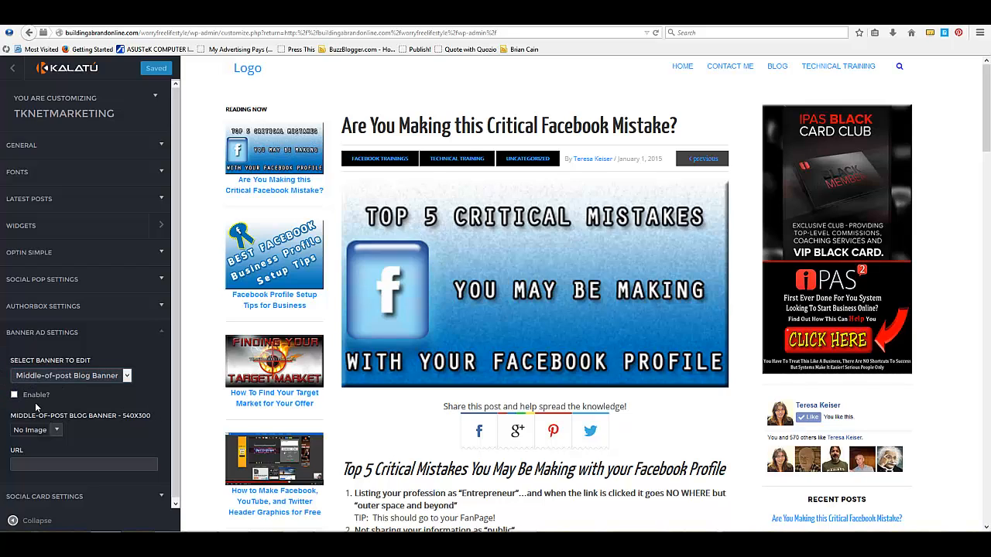
click(14, 397)
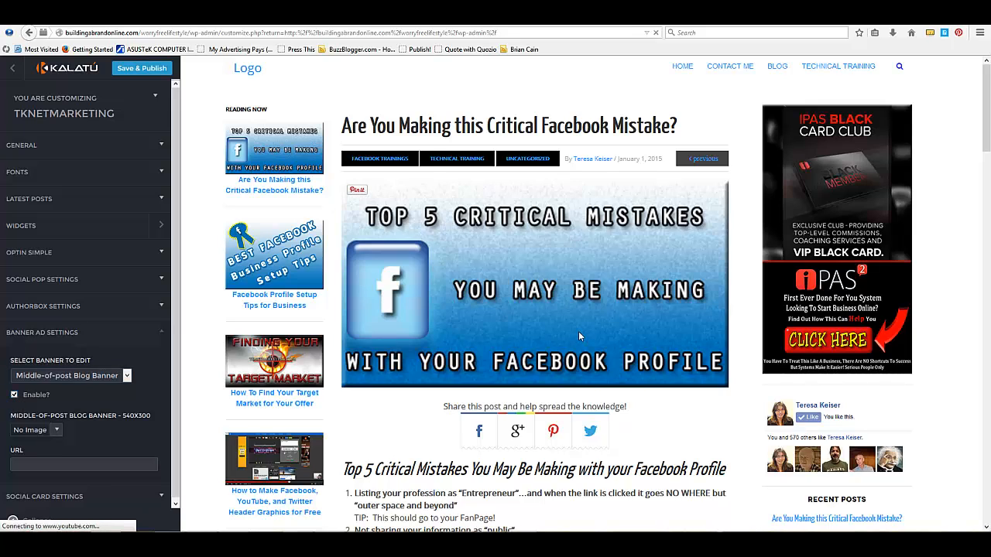
scroll(639, 357, down, 5)
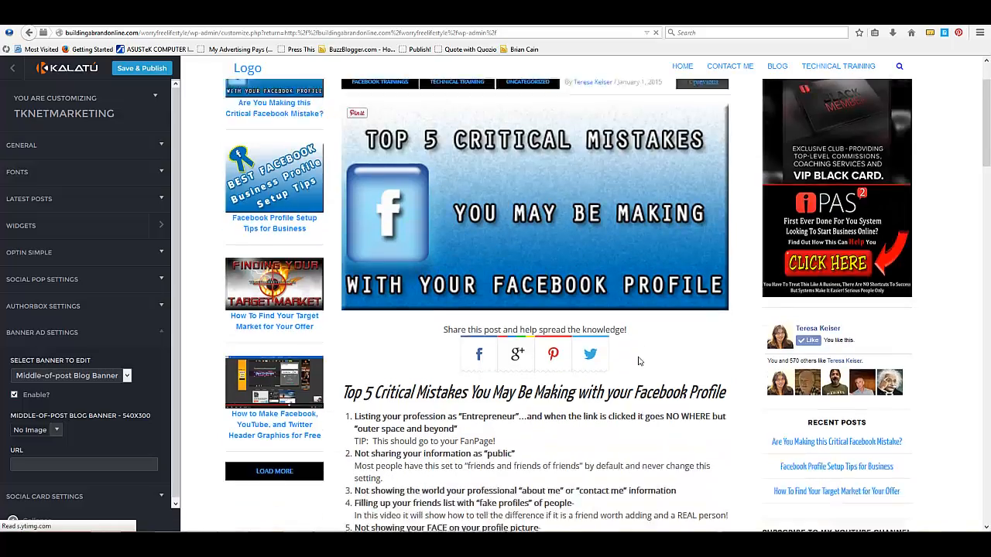
scroll(639, 357, down, 20)
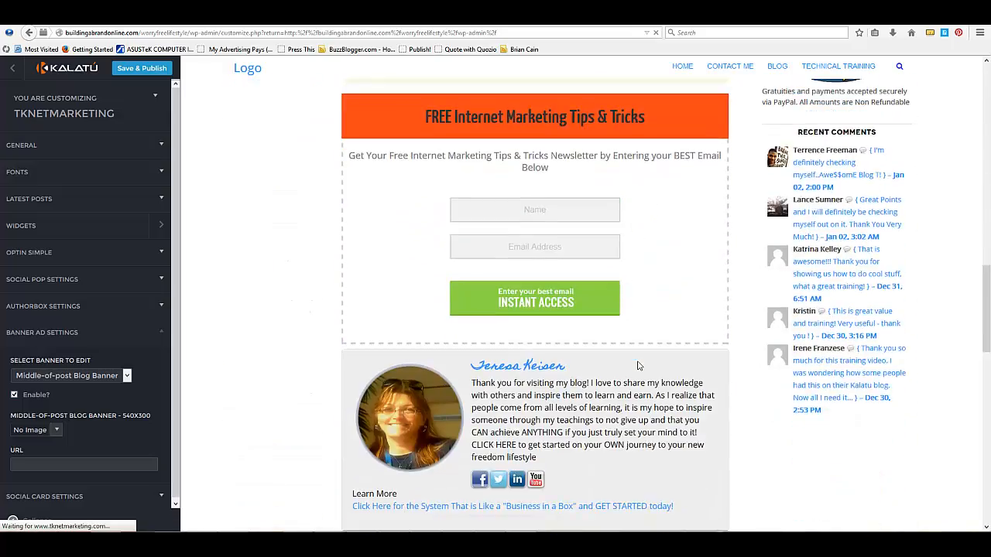
scroll(639, 365, up, 15)
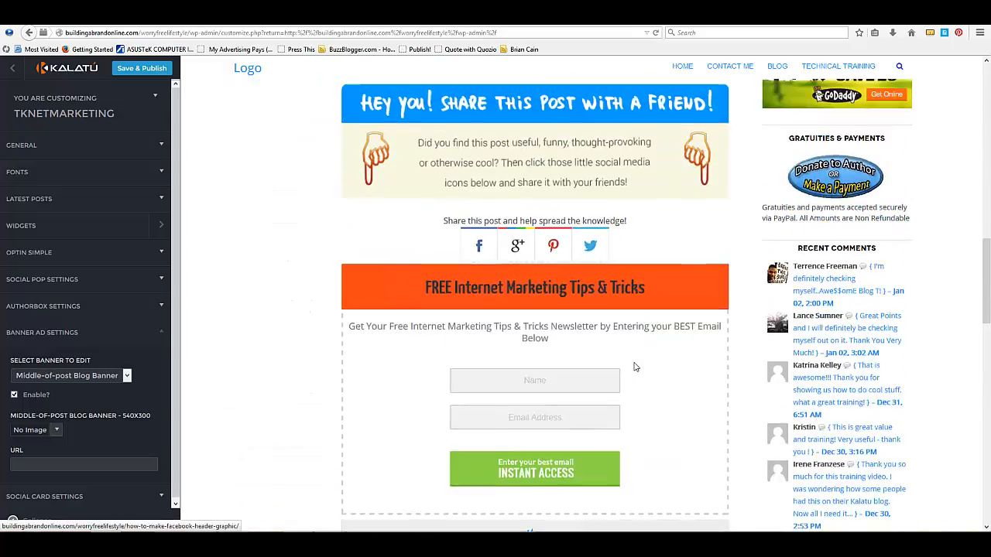
scroll(635, 367, up, 10)
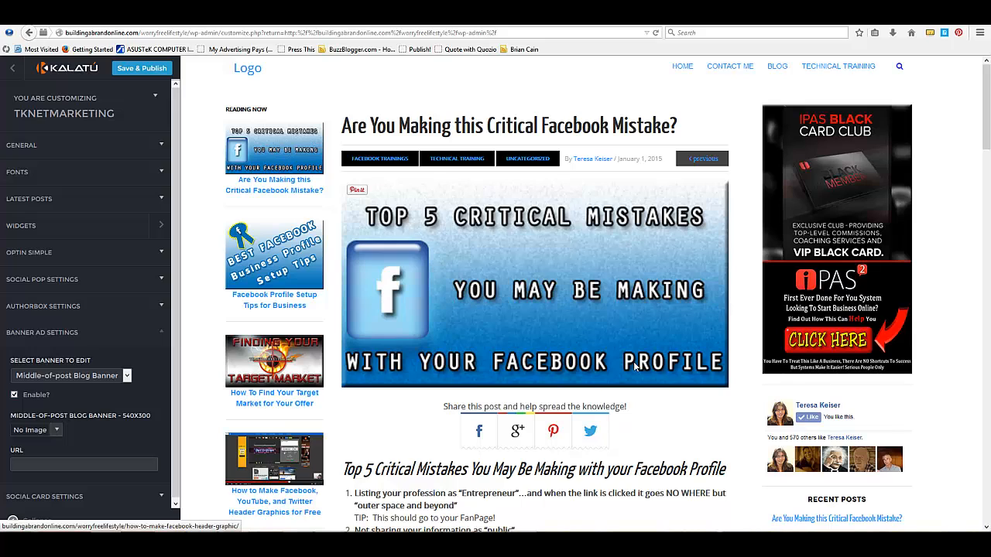
Look further down the post preview and view the image upload options of the Middle-of-post Blog Banner.
scroll(633, 362, down, 20)
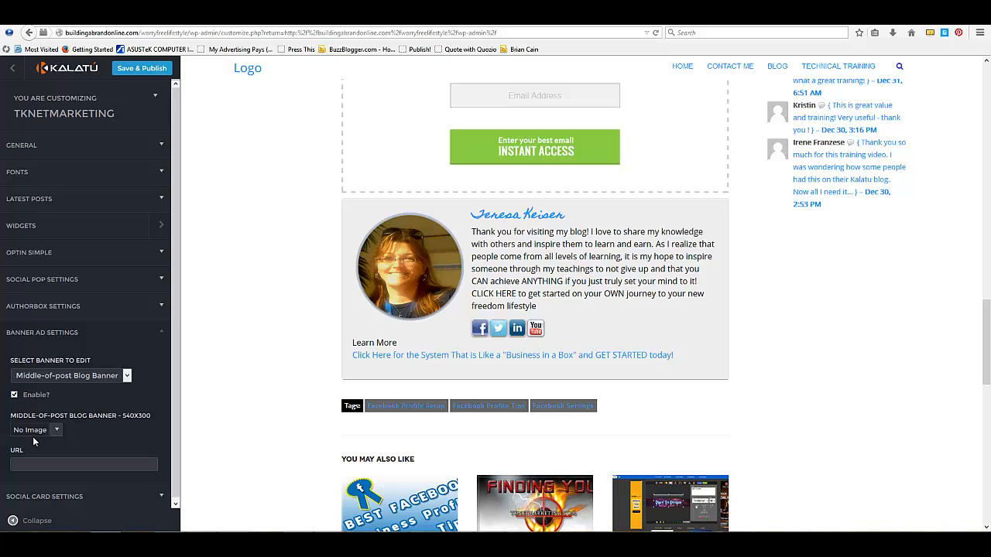
click(56, 432)
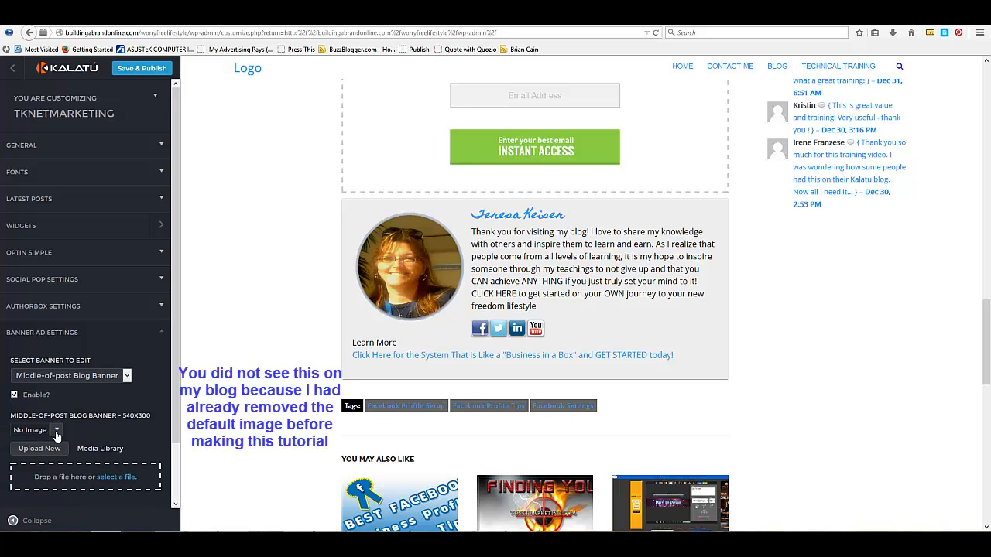
click(57, 432)
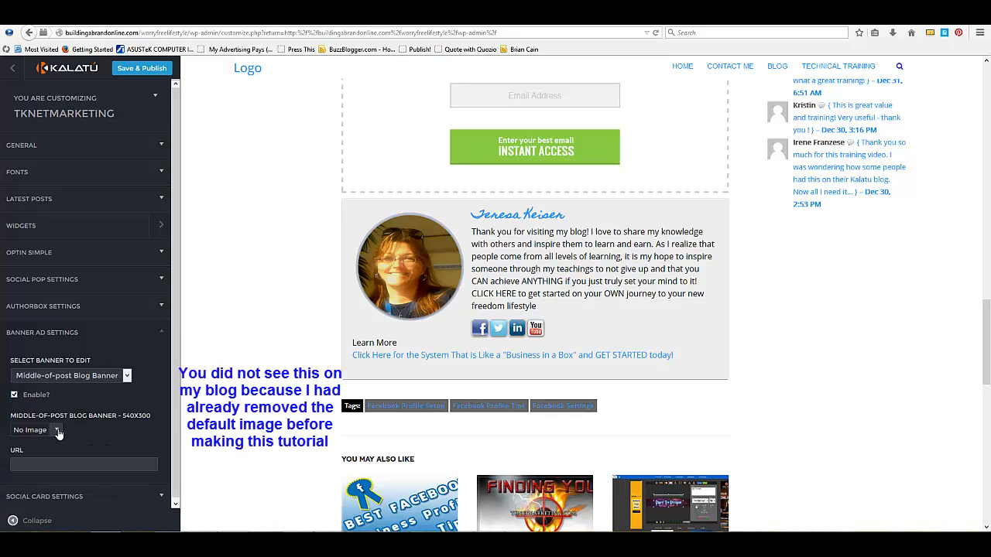
Switch to the Right Sidebar Blog Banner, examine its image and link URL, and close the banner ad settings.
click(127, 383)
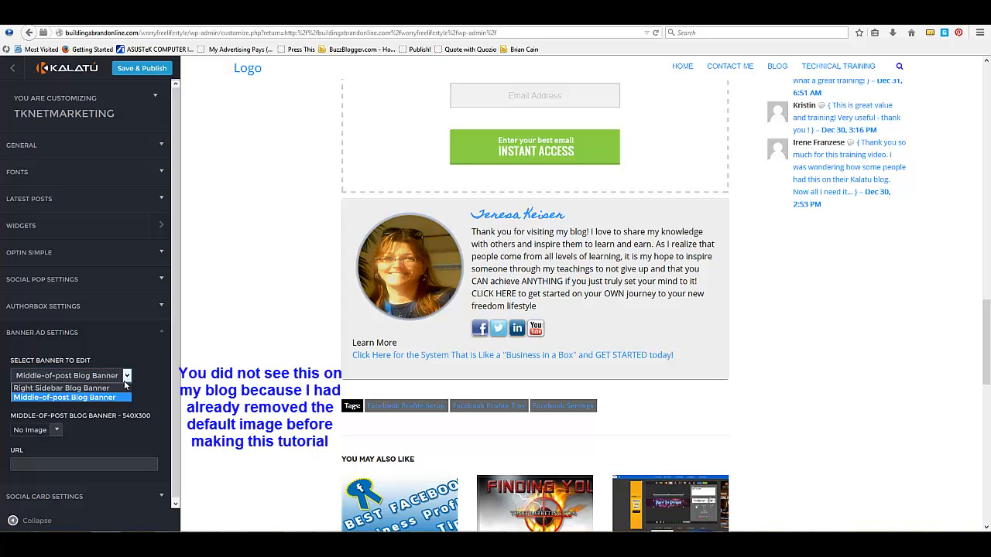
click(98, 392)
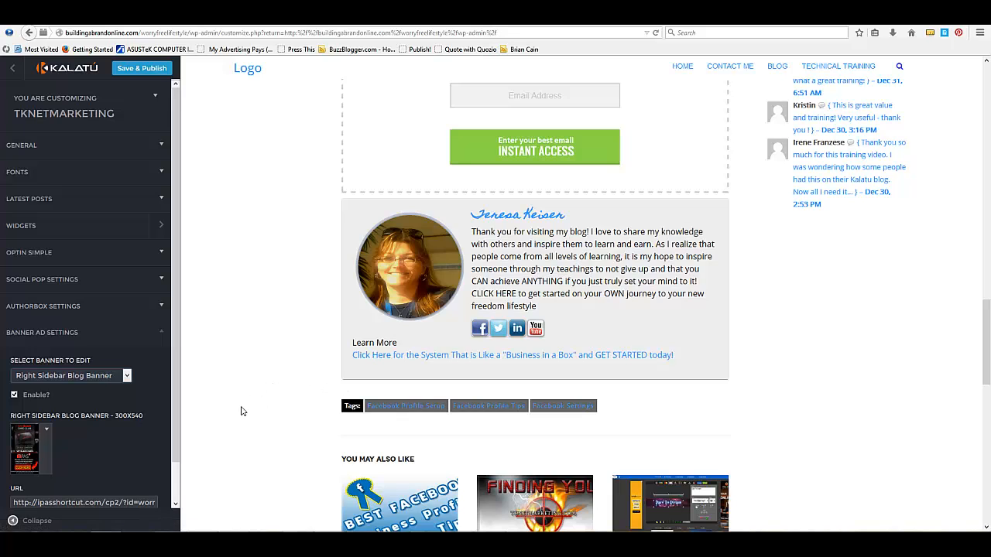
scroll(214, 423, down, 1)
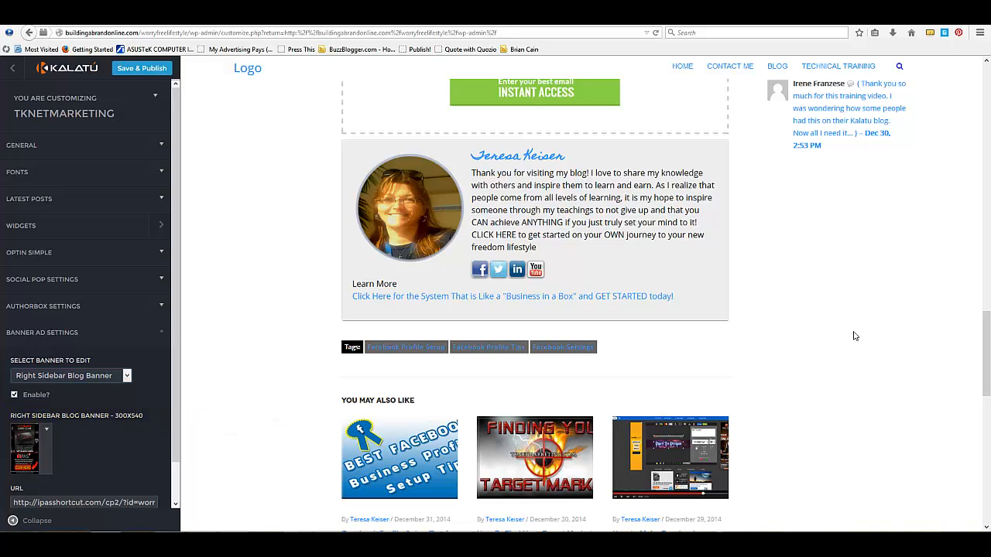
scroll(172, 395, down, 1)
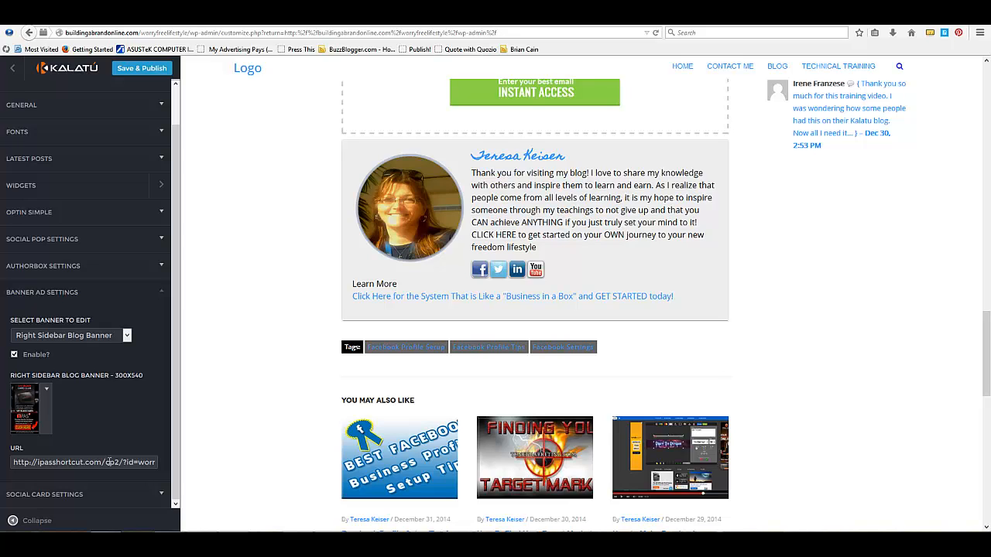
drag(110, 462, 188, 463)
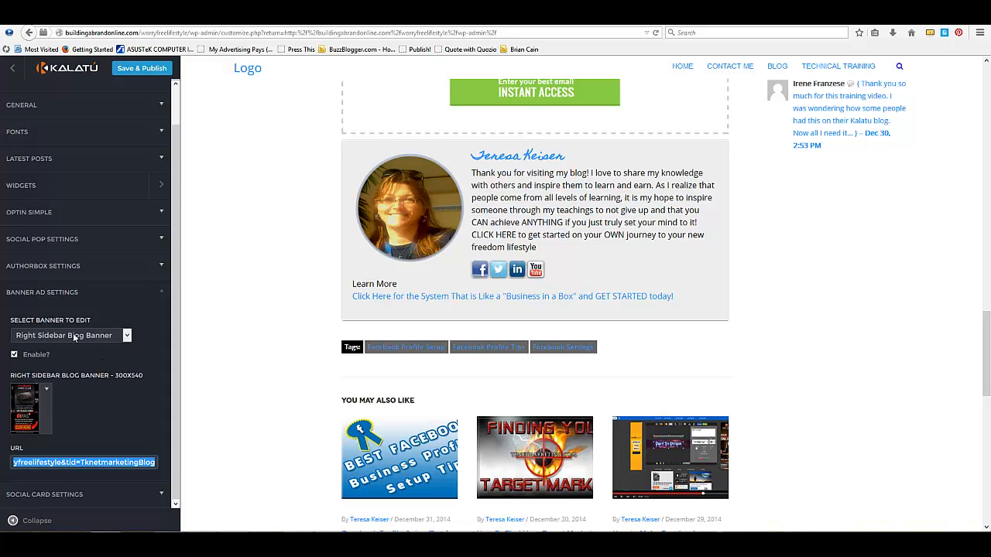
click(158, 295)
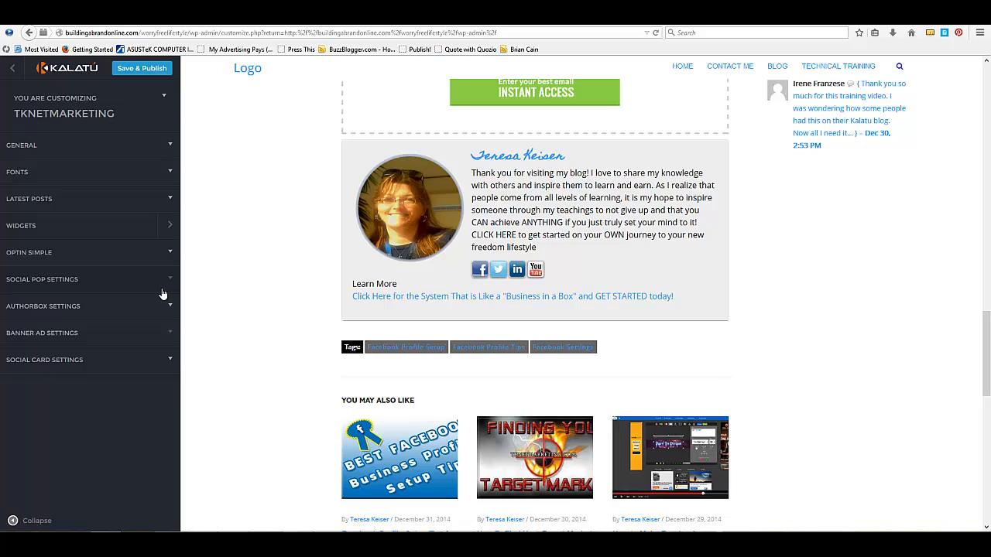
Open the Social Card settings and review the profile image and color options alongside the beginning of the post preview.
click(169, 363)
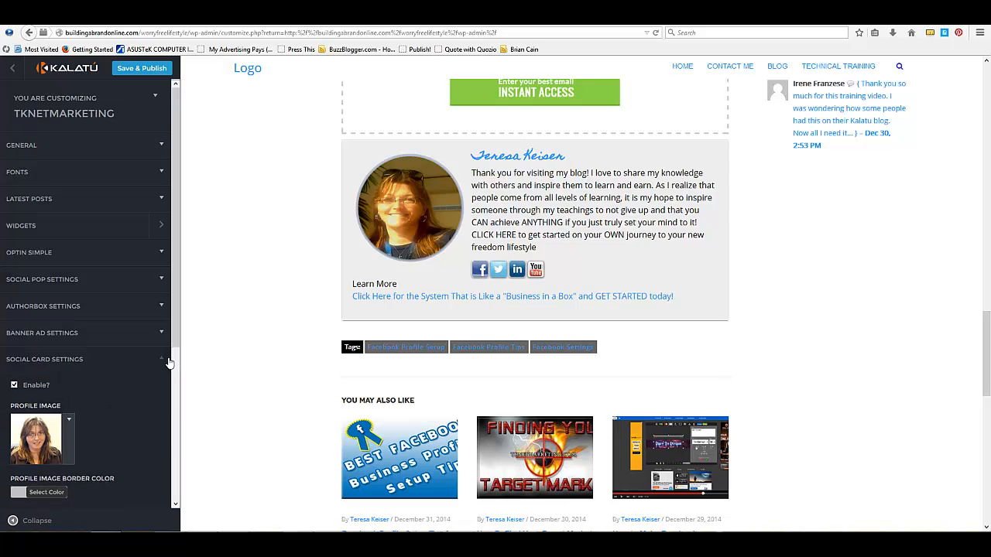
scroll(115, 341, down, 1)
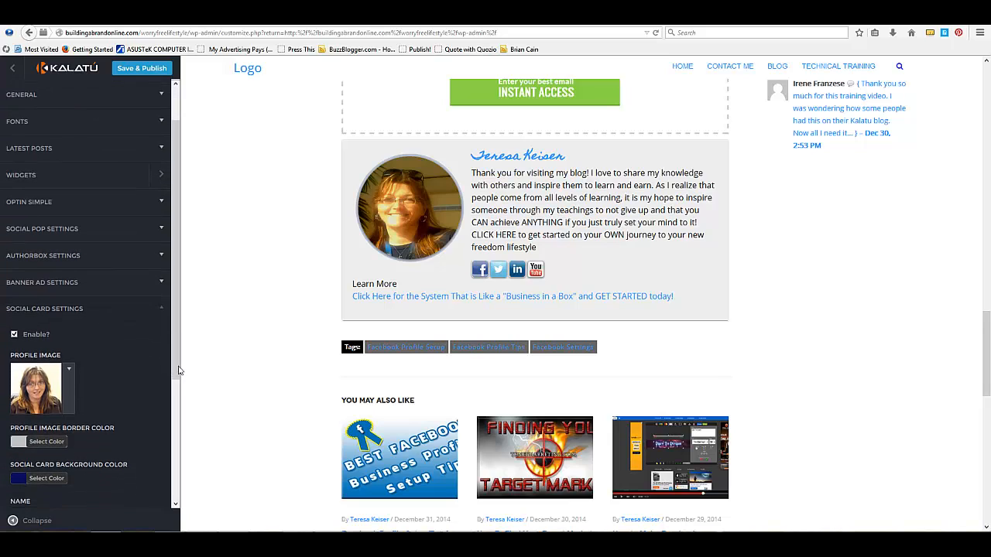
scroll(92, 328, down, 2)
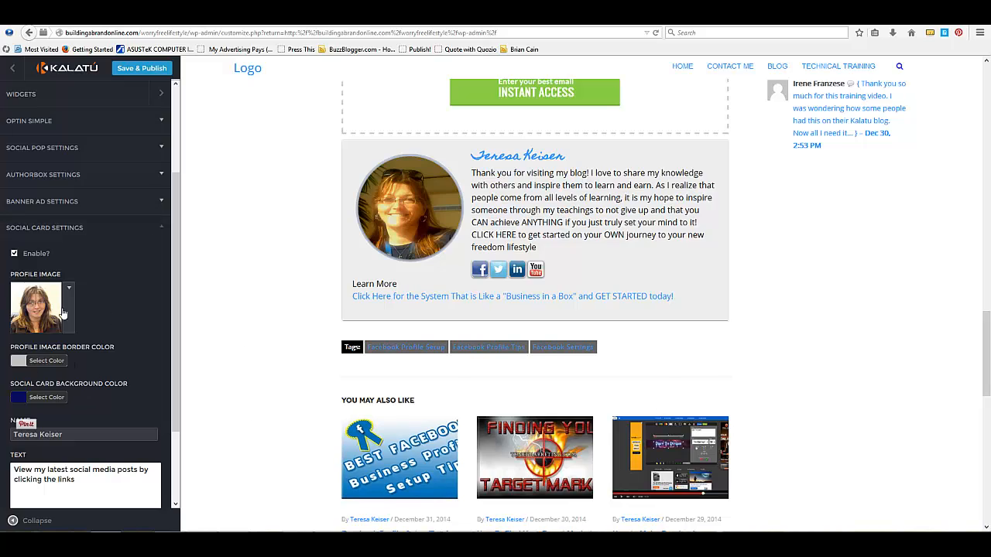
scroll(279, 336, up, 10)
scroll(277, 339, up, 5)
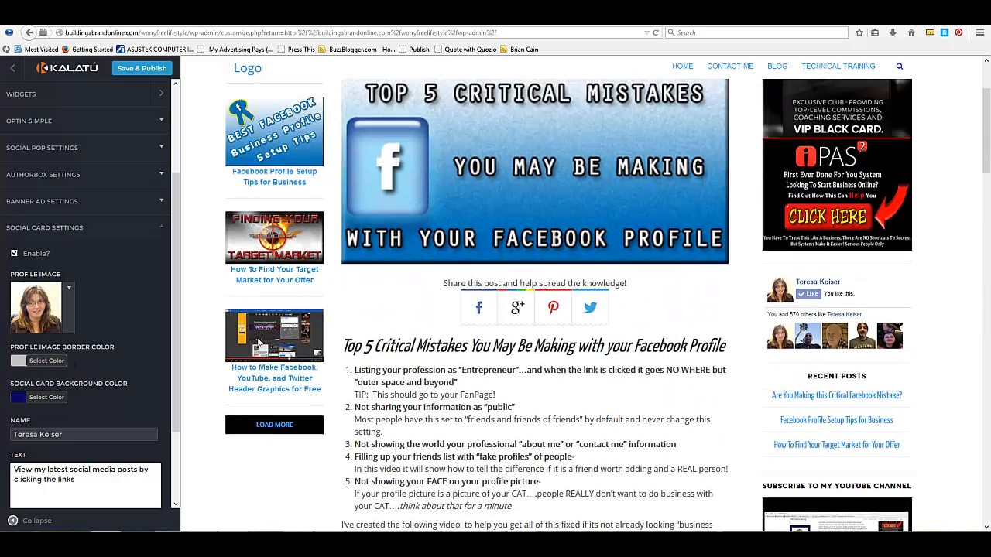
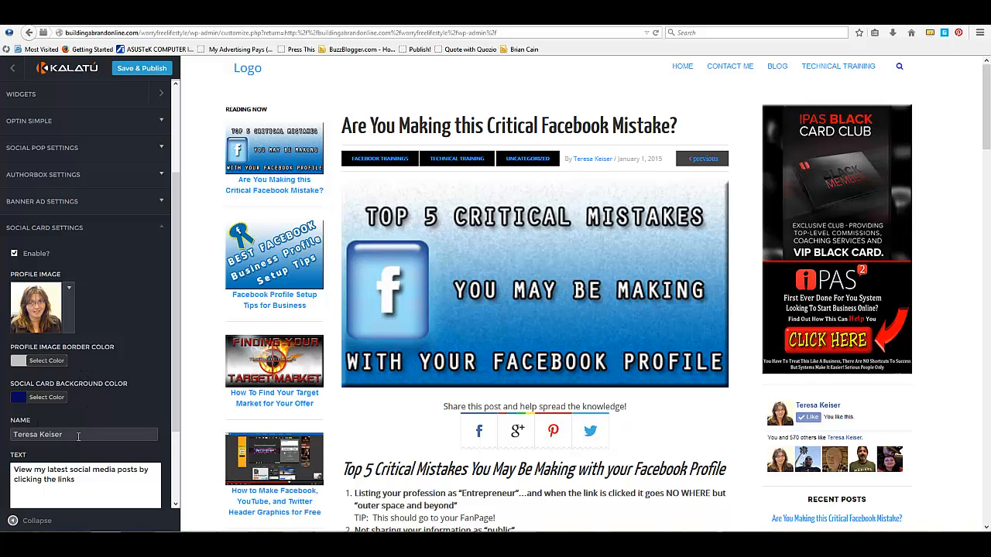
Review the social card's name, text and social network display options, and look through the post preview for the card.
scroll(141, 376, down, 2)
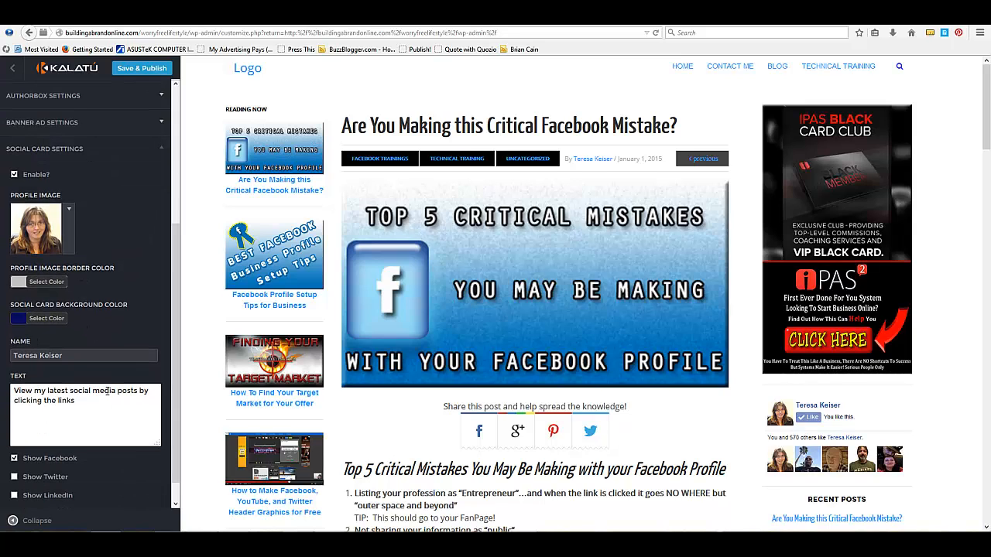
scroll(108, 391, down, 1)
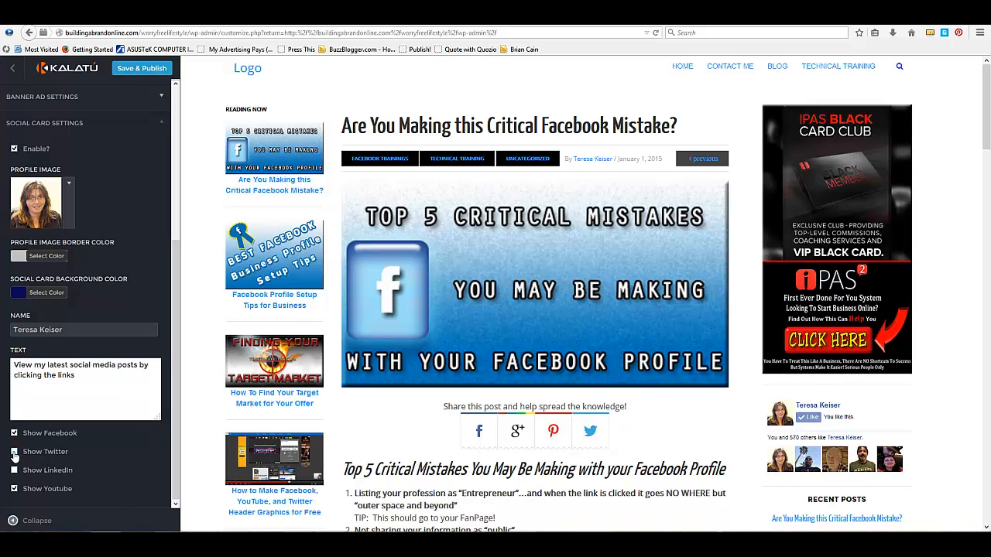
click(13, 454)
scroll(541, 305, down, 10)
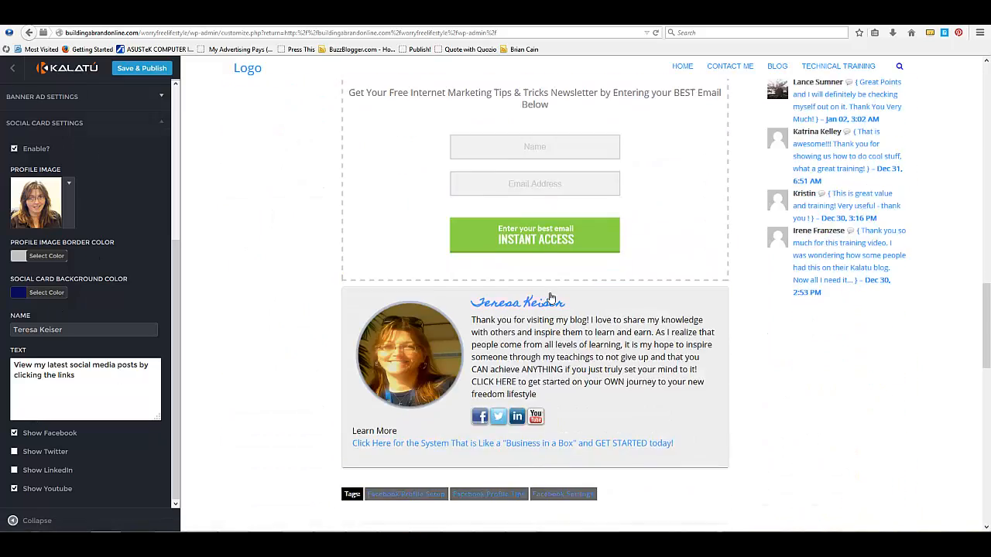
scroll(550, 297, down, 3)
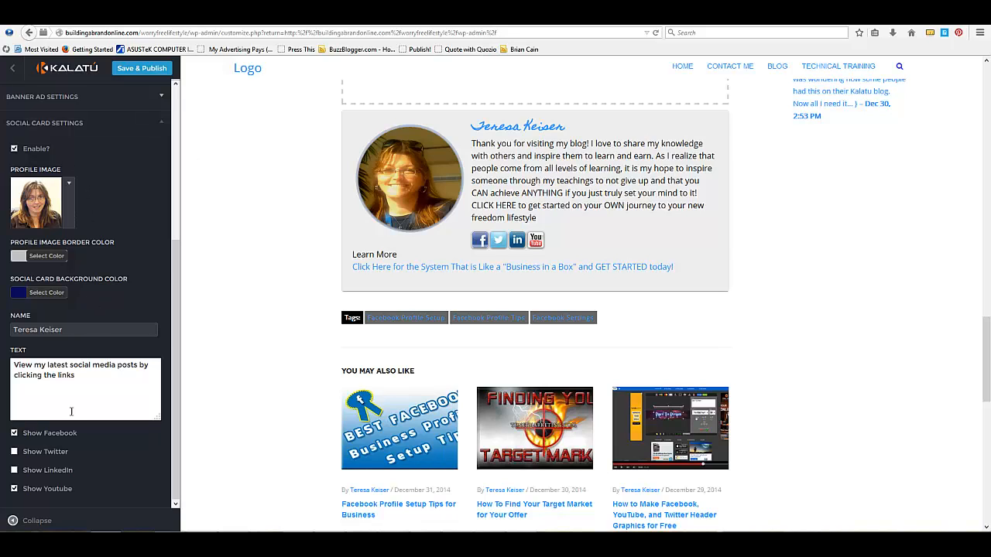
Disable the social card to check the post preview, re-enable it, and save and publish the settings.
click(14, 150)
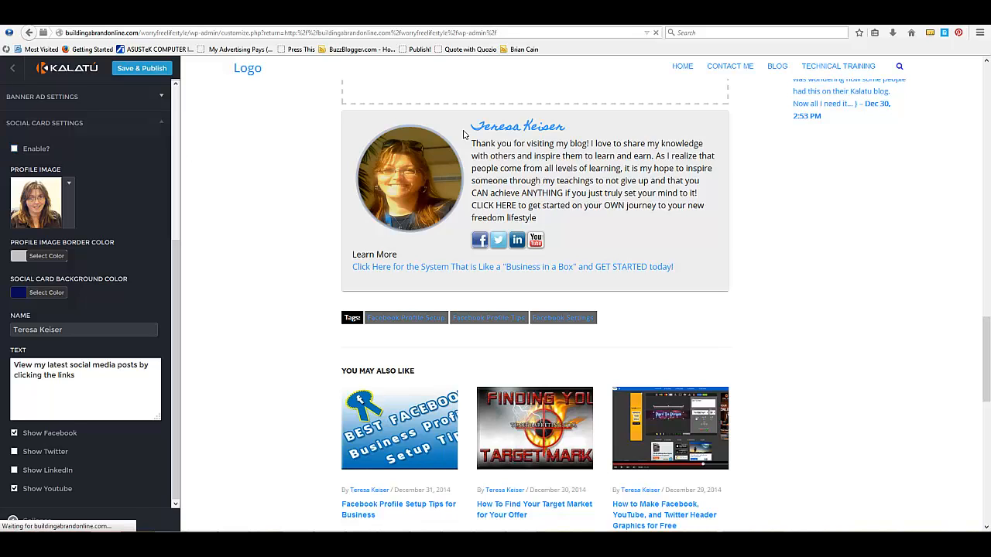
scroll(921, 280, up, 15)
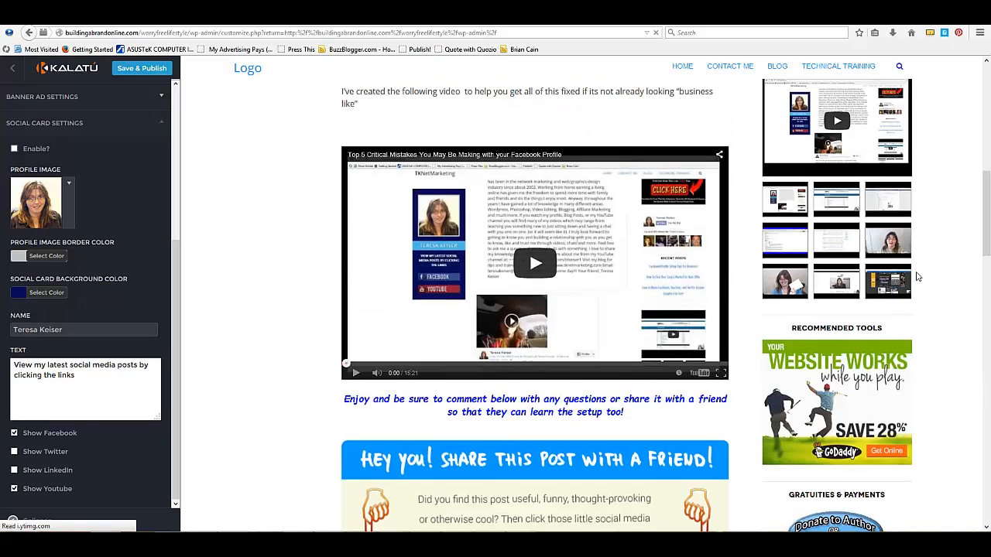
scroll(899, 278, up, 3)
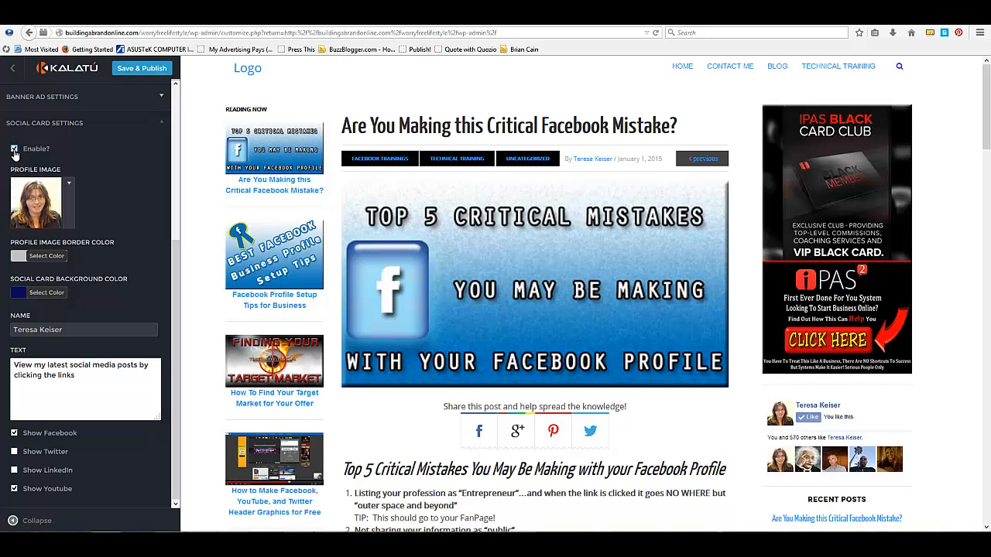
click(133, 71)
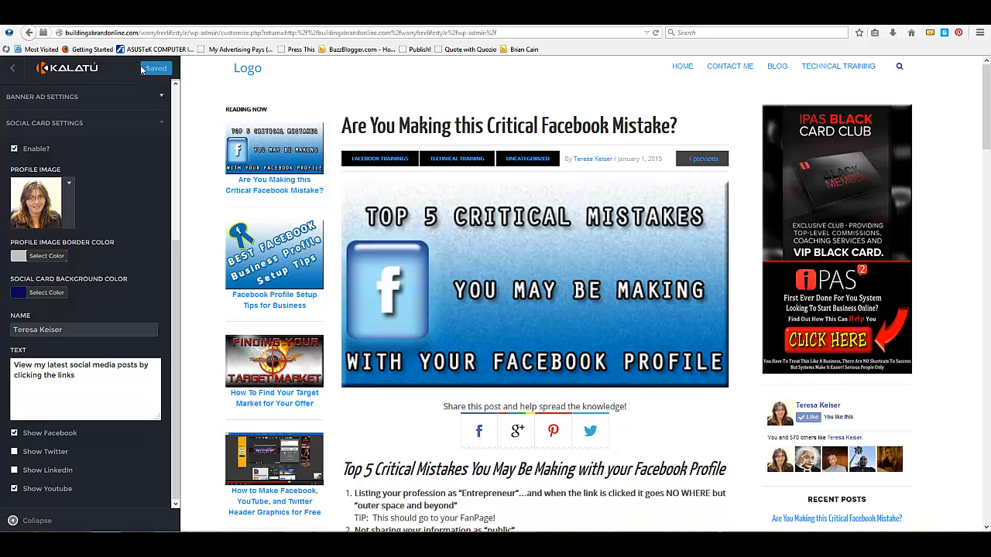
Leave the theme customizer for the dashboard and survey the remaining back-office sections, including the Posts and Pages options.
click(12, 70)
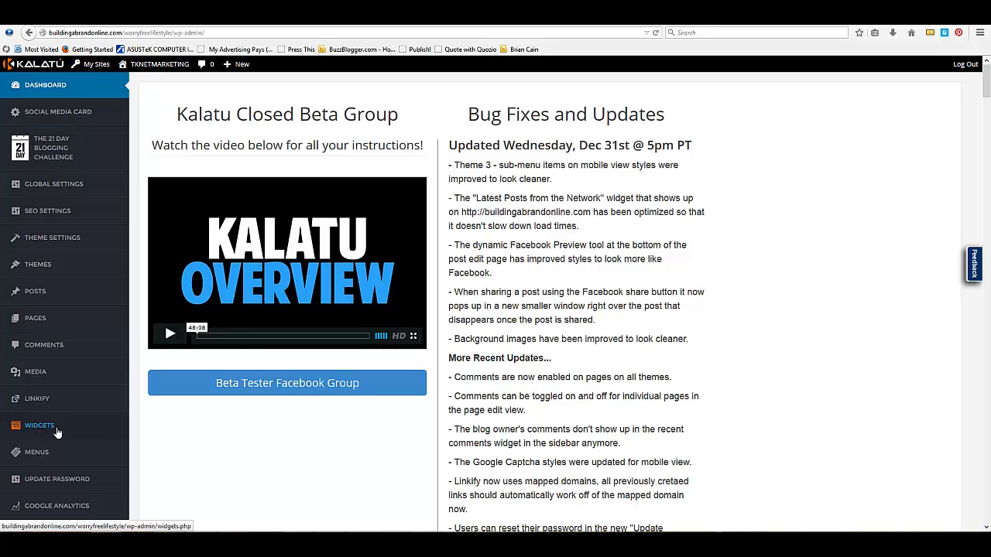
scroll(85, 404, down, 3)
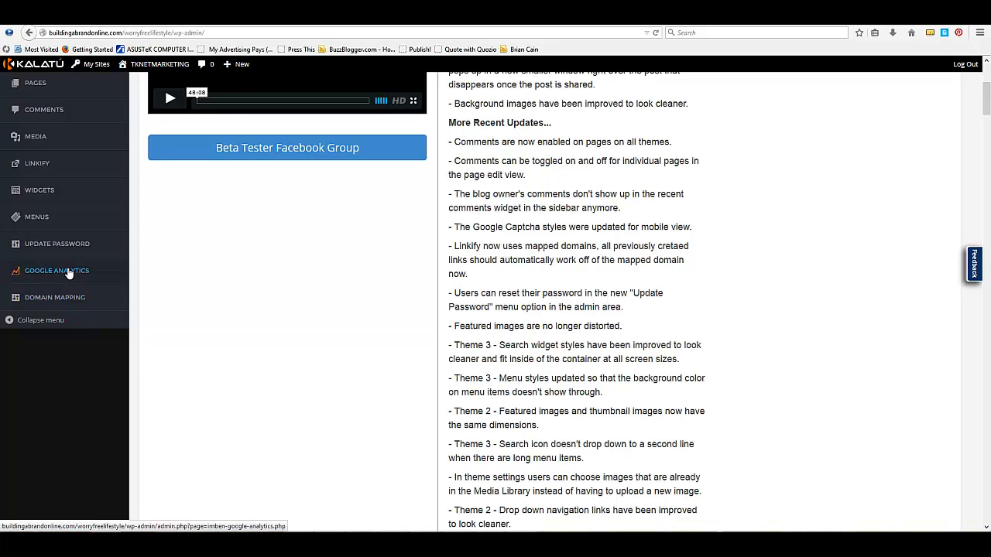
scroll(69, 274, up, 2)
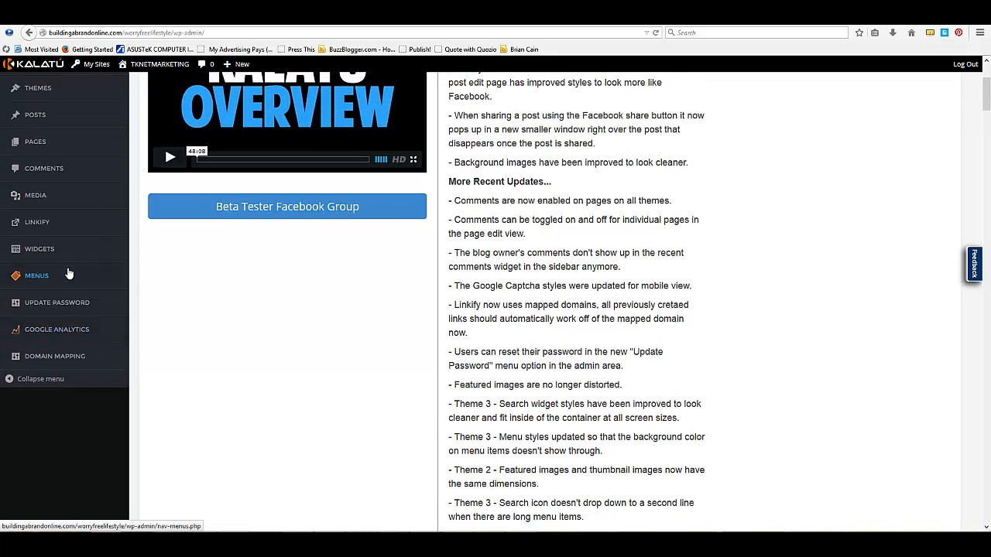
scroll(68, 274, up, 6)
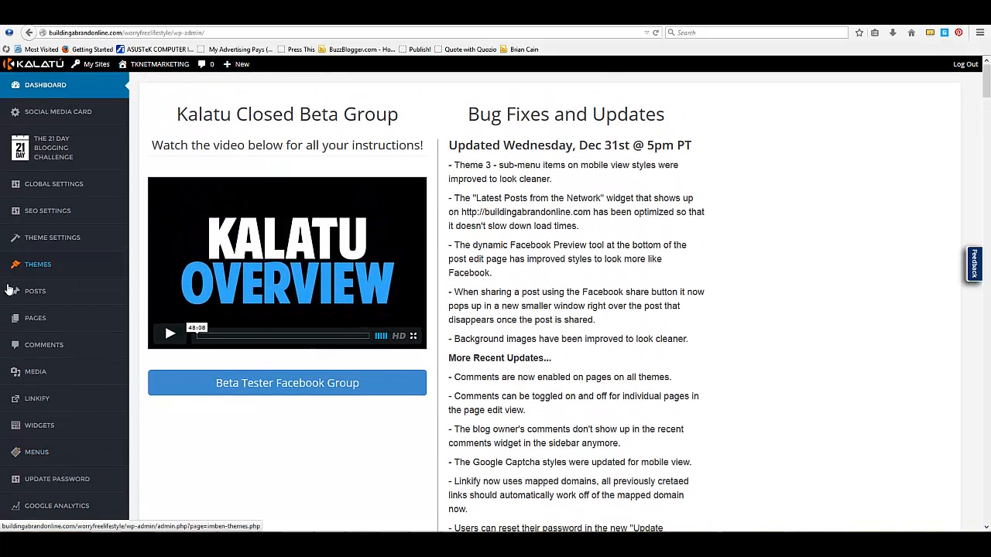
mouse_move(35, 294)
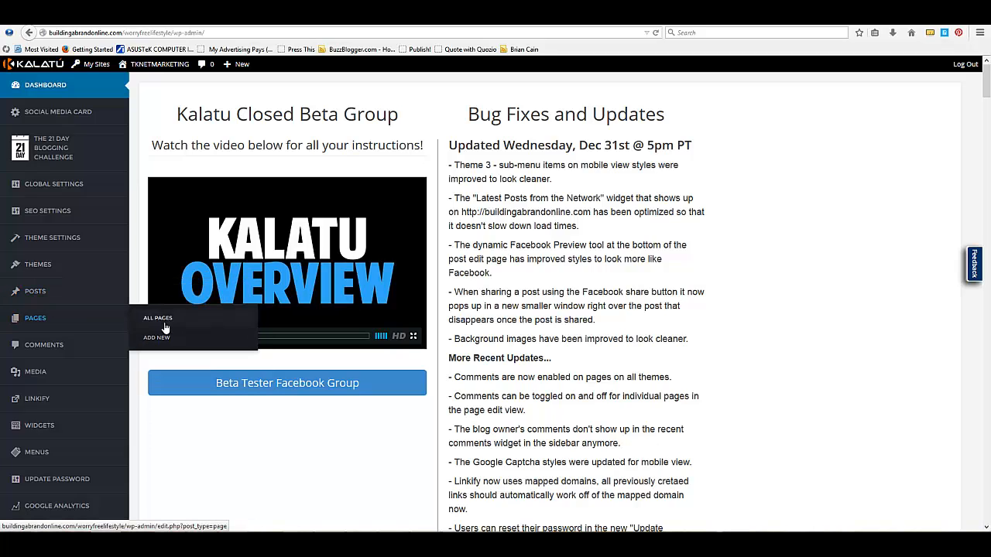
mouse_move(75, 294)
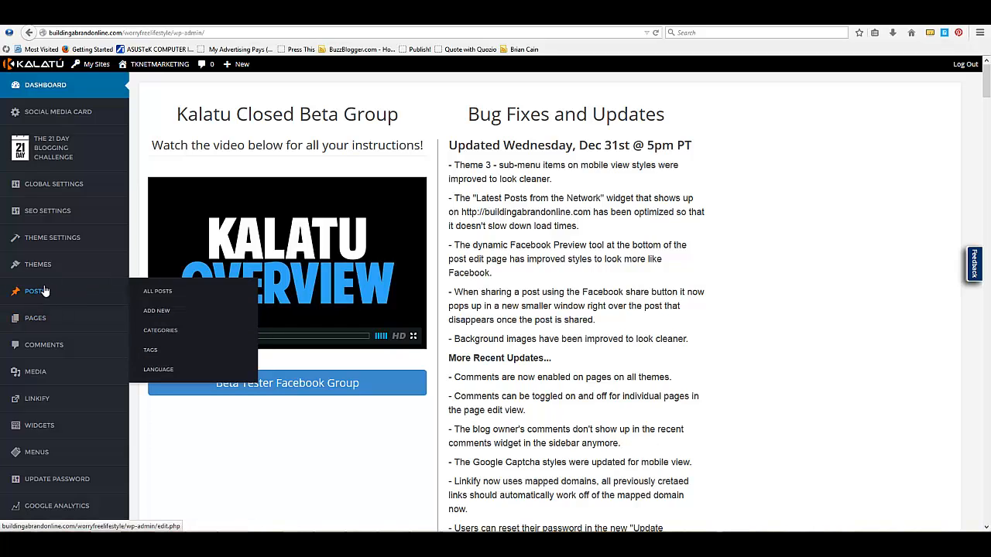
Open the post Categories page and compare it with the navigation of the live TKNetMarketing blog, returning to the categories.
click(171, 332)
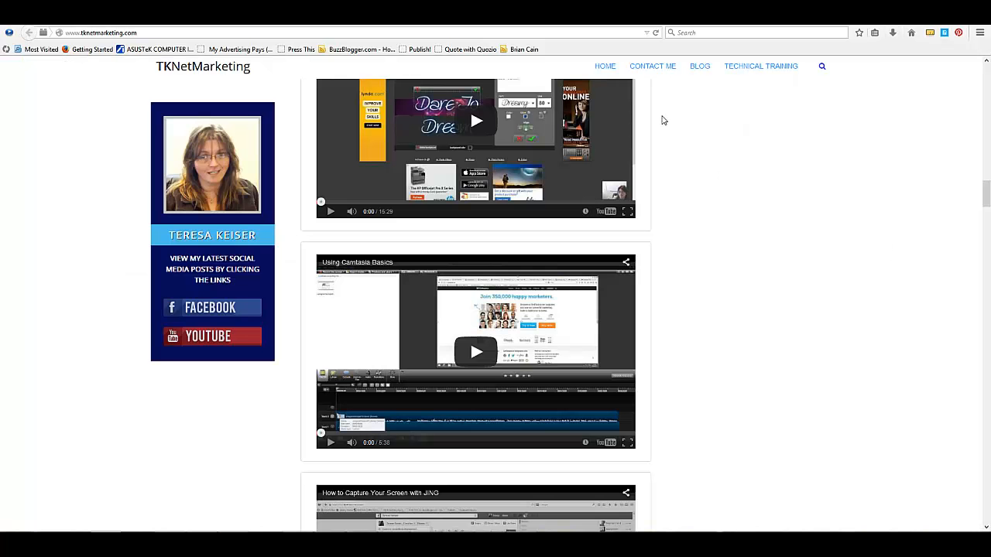
mouse_move(724, 81)
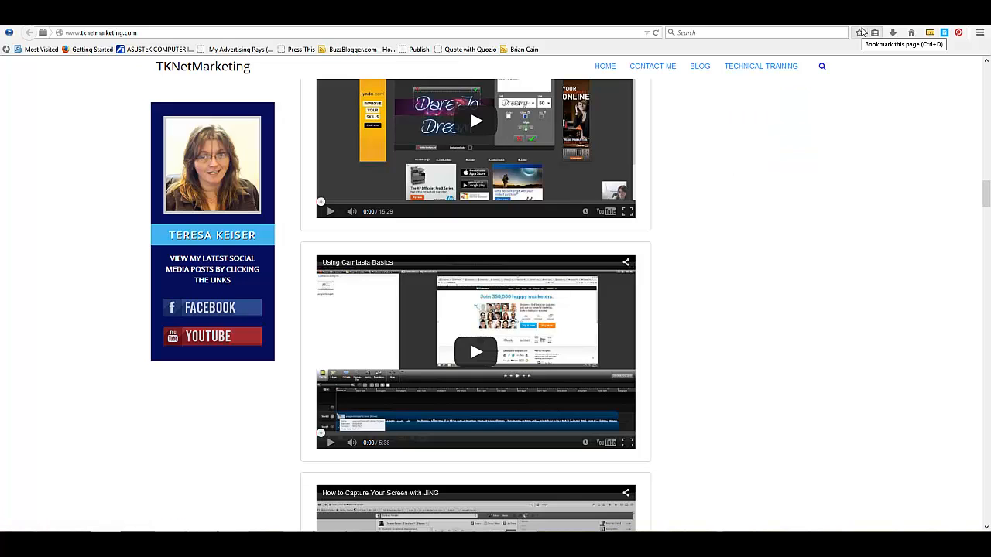
click(822, 66)
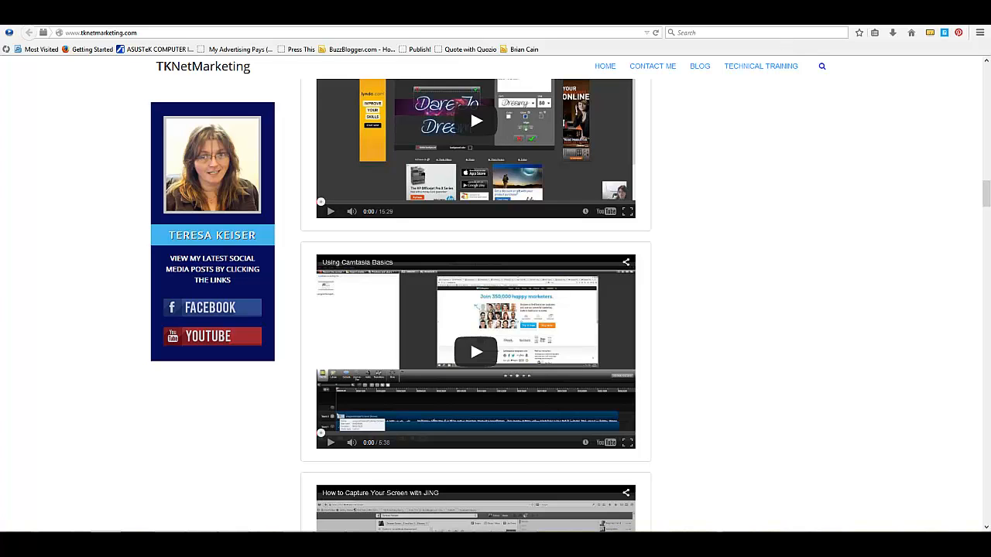
click(672, 15)
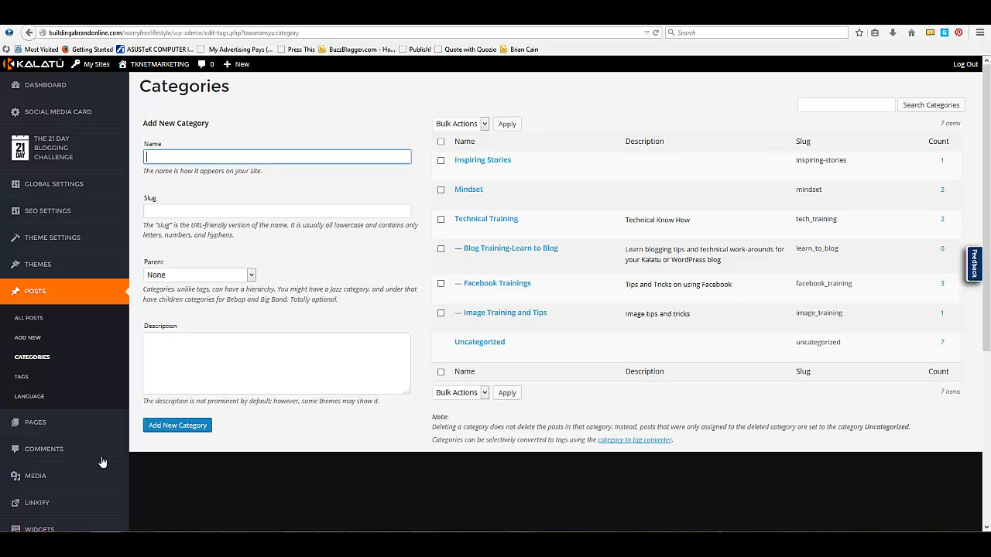
View the options for Pages and open the blog's Comments list.
mouse_move(38, 428)
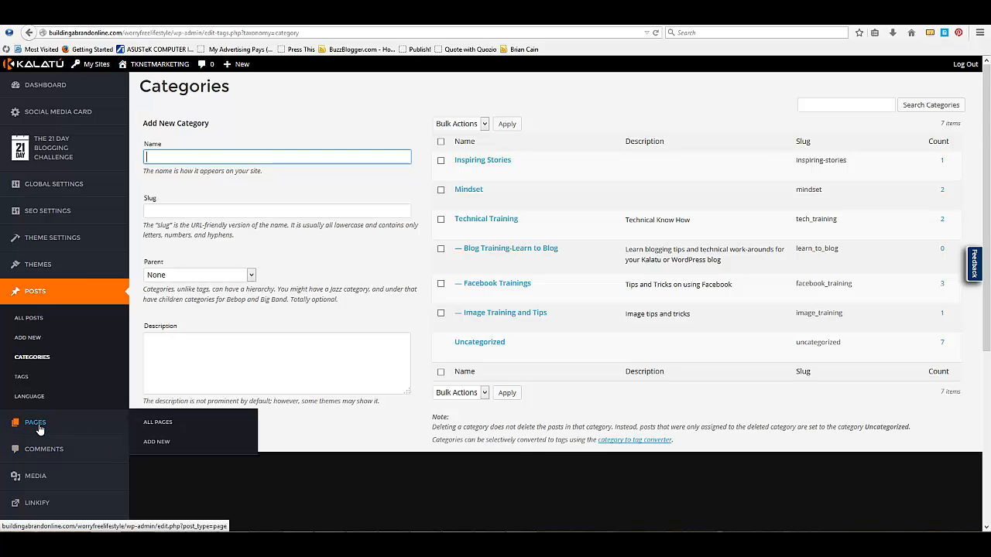
scroll(39, 428, down, 3)
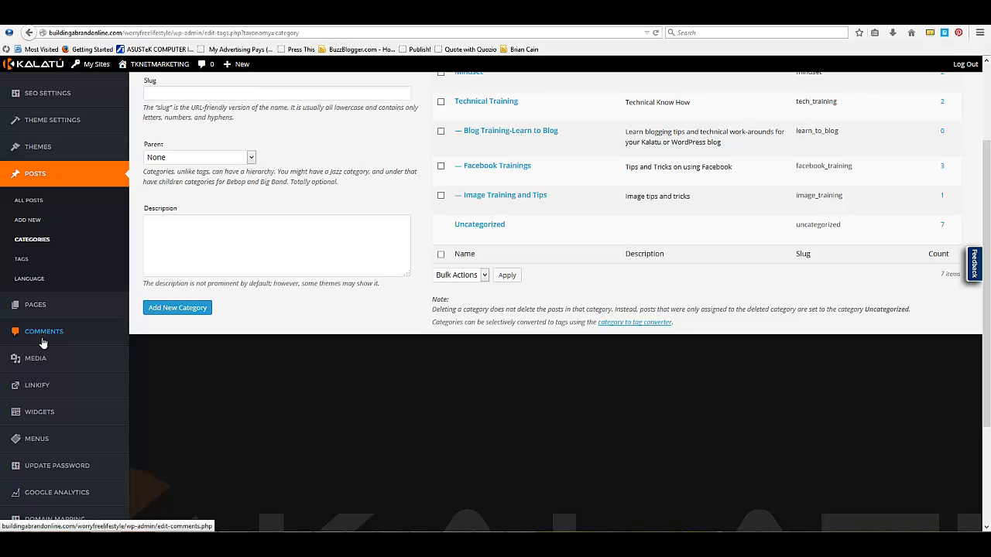
click(44, 339)
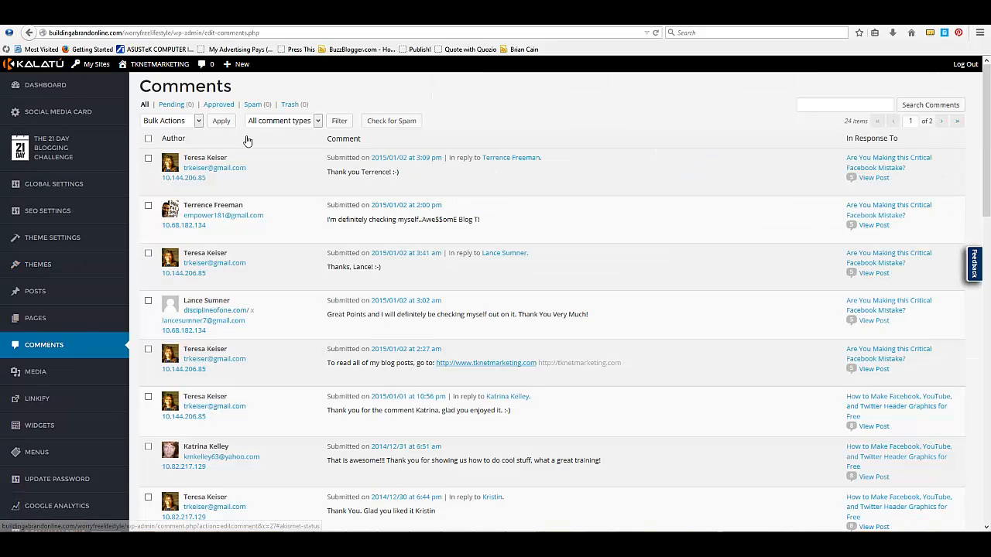
View the Pending comments, return to all comments, and open a reply form on one of the newest comments.
mouse_move(356, 158)
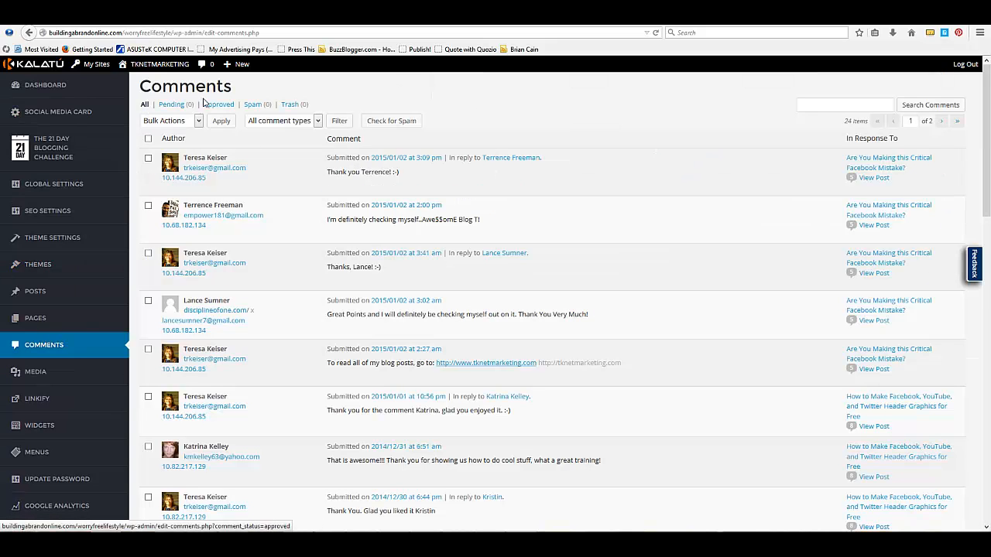
click(165, 106)
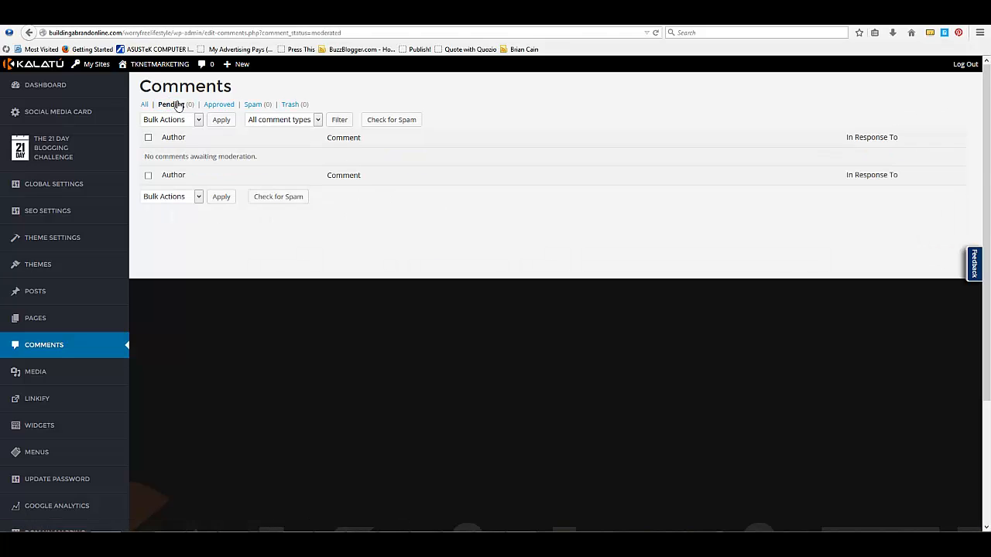
click(144, 105)
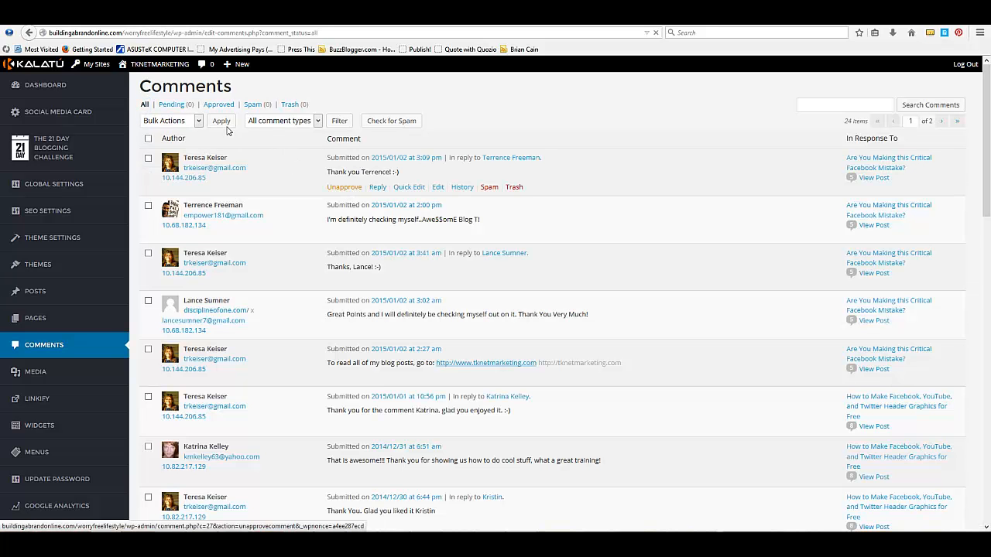
mouse_move(343, 194)
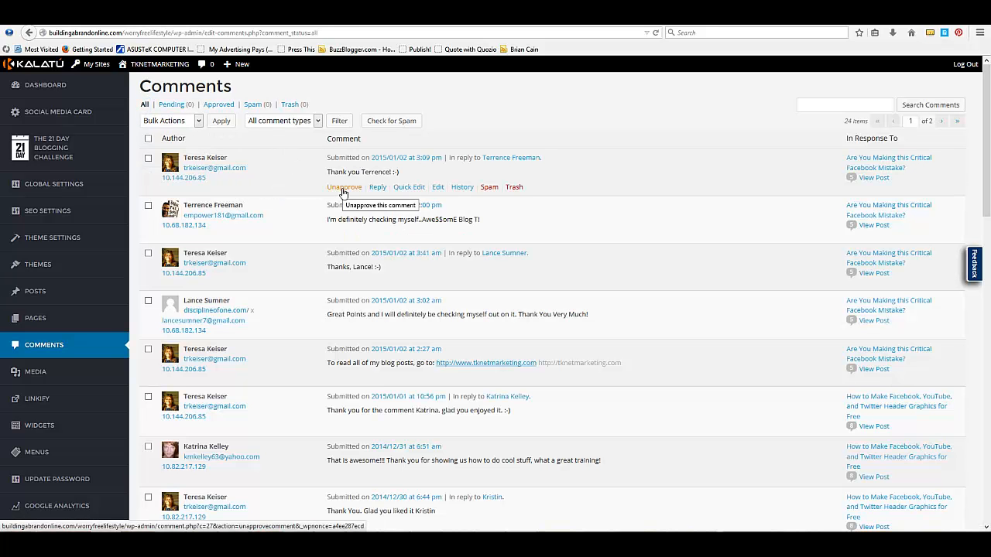
mouse_move(326, 240)
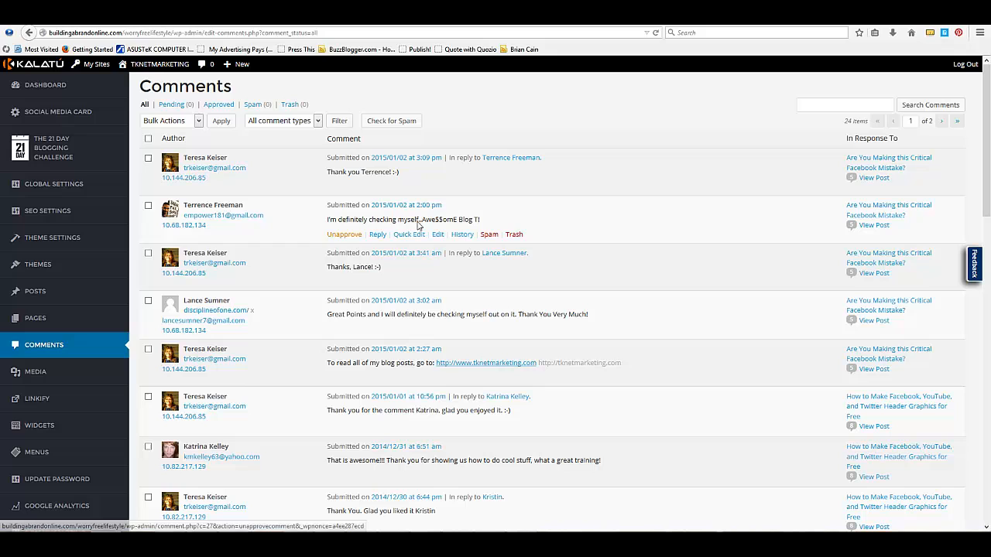
click(378, 190)
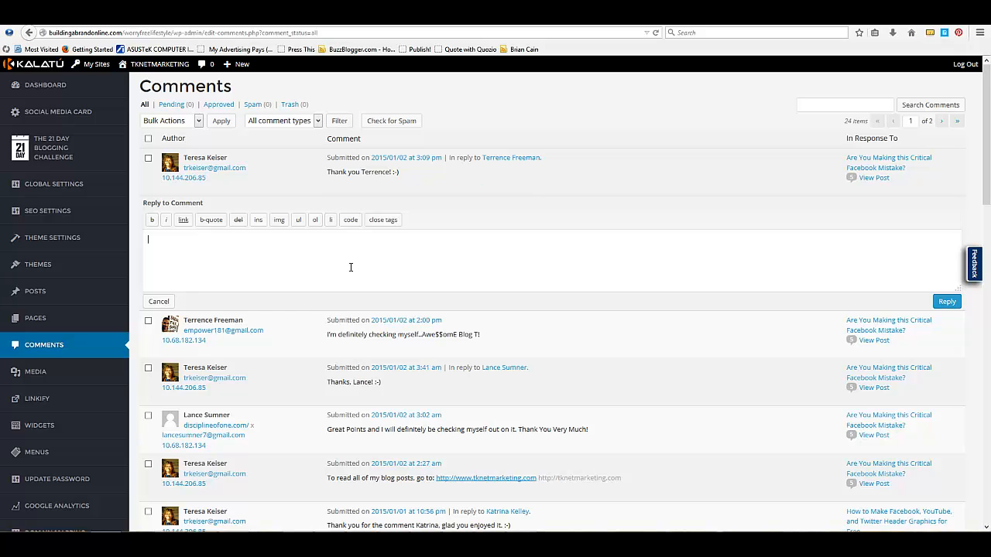
Look through the Media Library, the new media upload page and the Media Categories page.
click(34, 374)
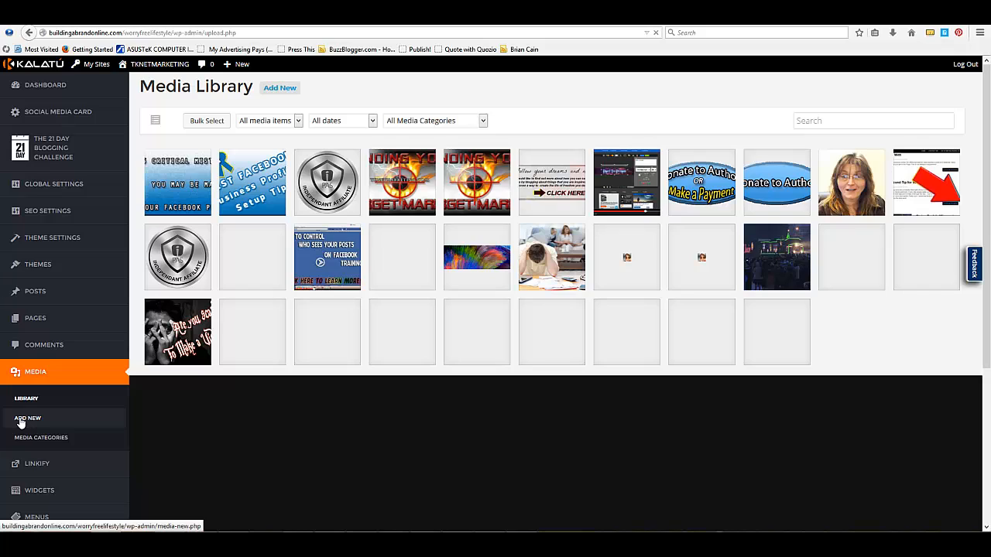
click(21, 420)
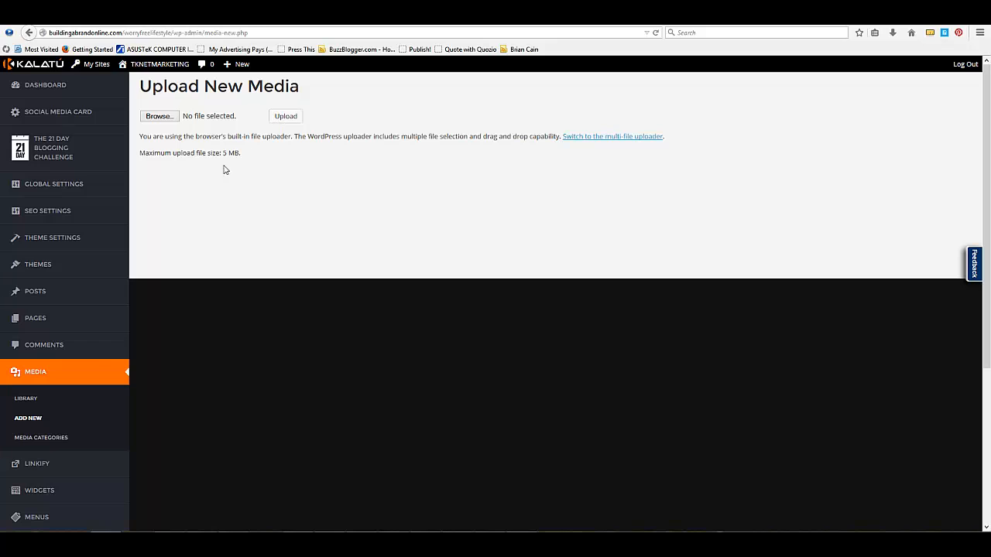
click(52, 439)
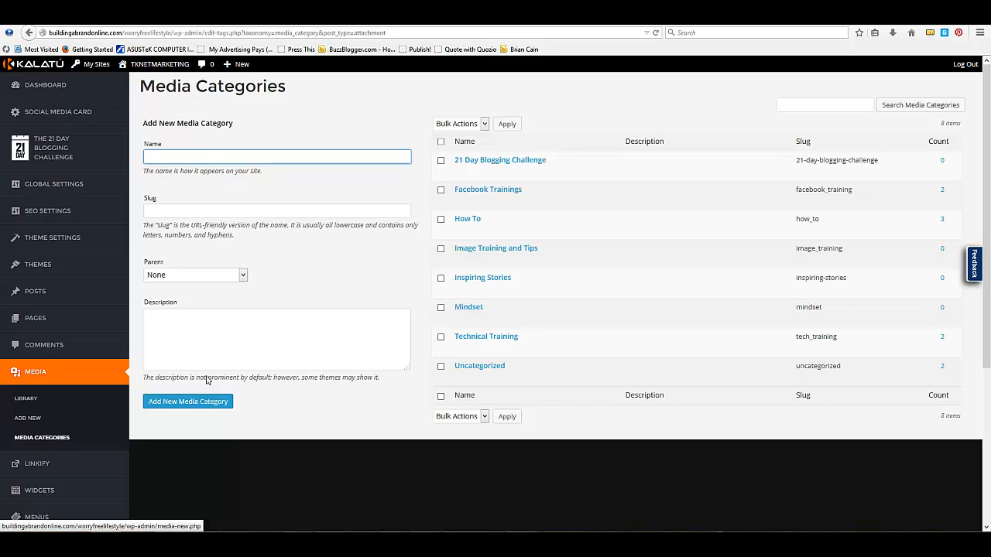
Return to the Media Library and filter its items by the Technical Training category.
mouse_move(48, 293)
click(39, 374)
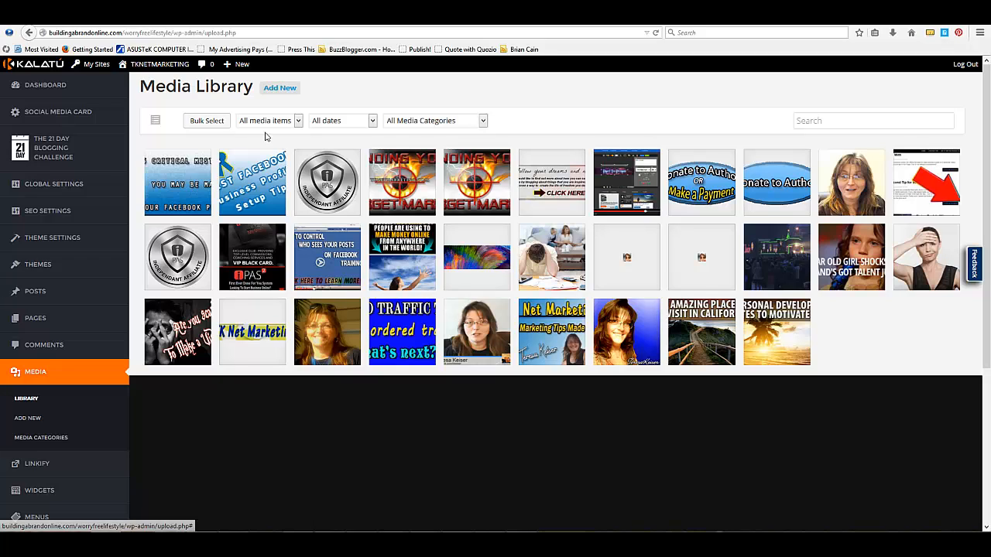
click(483, 121)
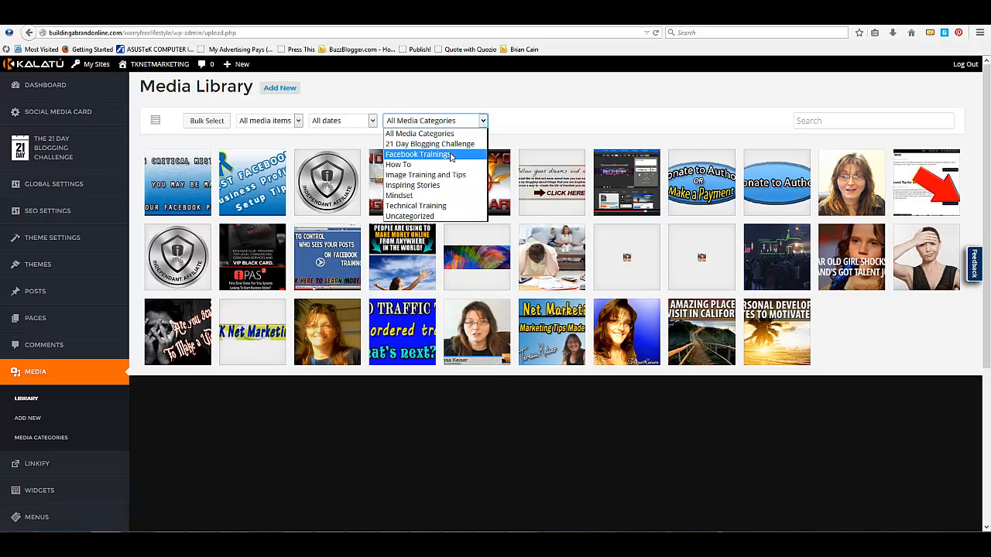
click(453, 205)
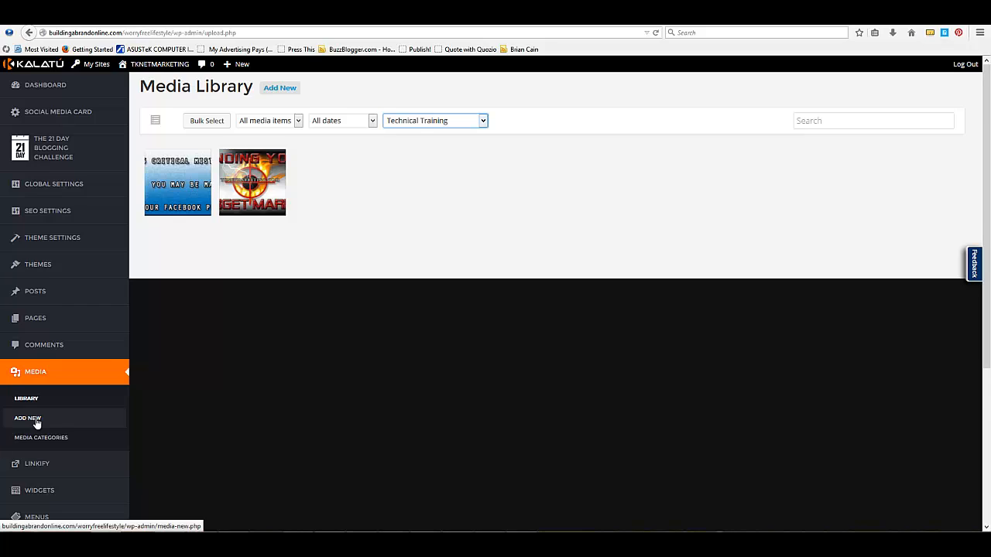
Open the Linkify short-link list, review its entries, and glance at the live TKNetMarketing blog before returning to the back-office.
scroll(36, 423, down, 1)
mouse_move(25, 417)
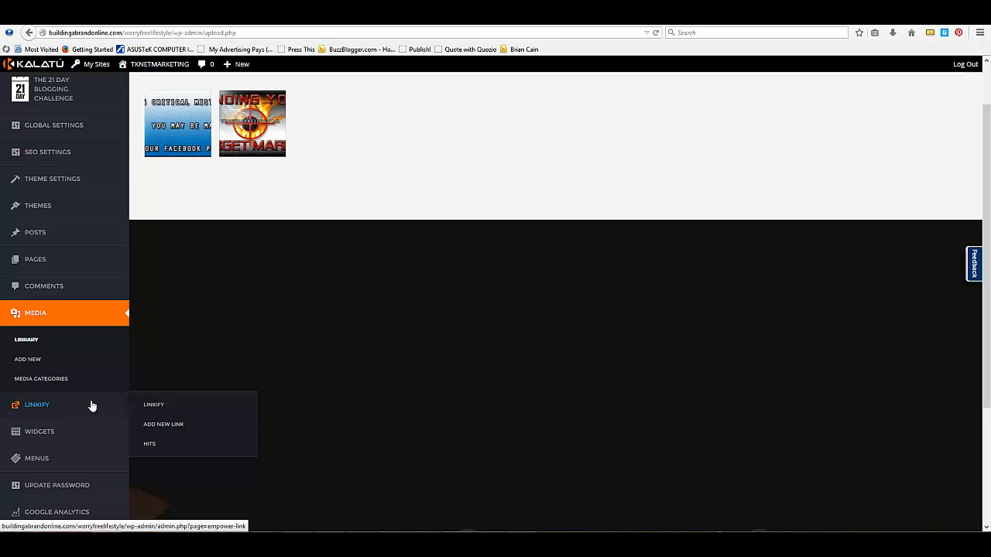
click(154, 406)
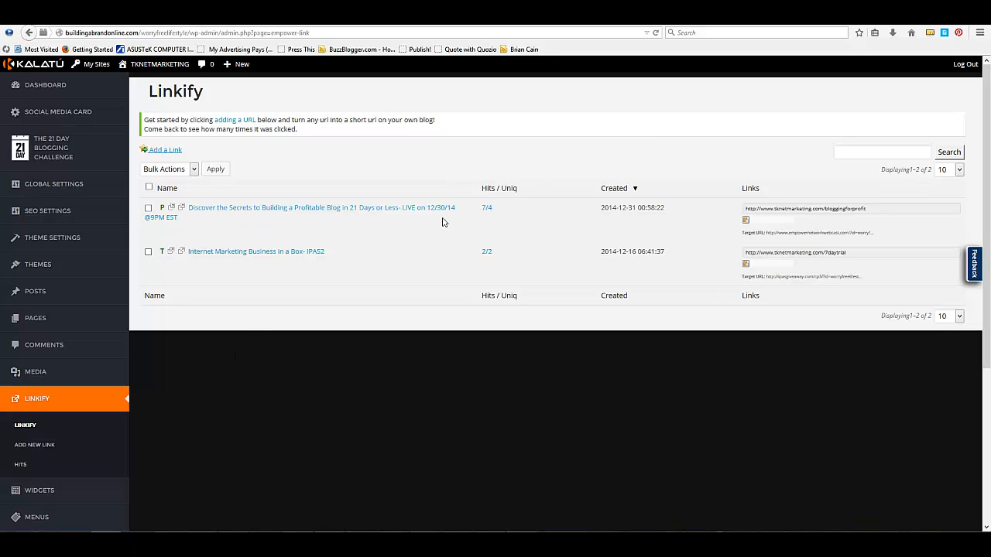
mouse_move(513, 221)
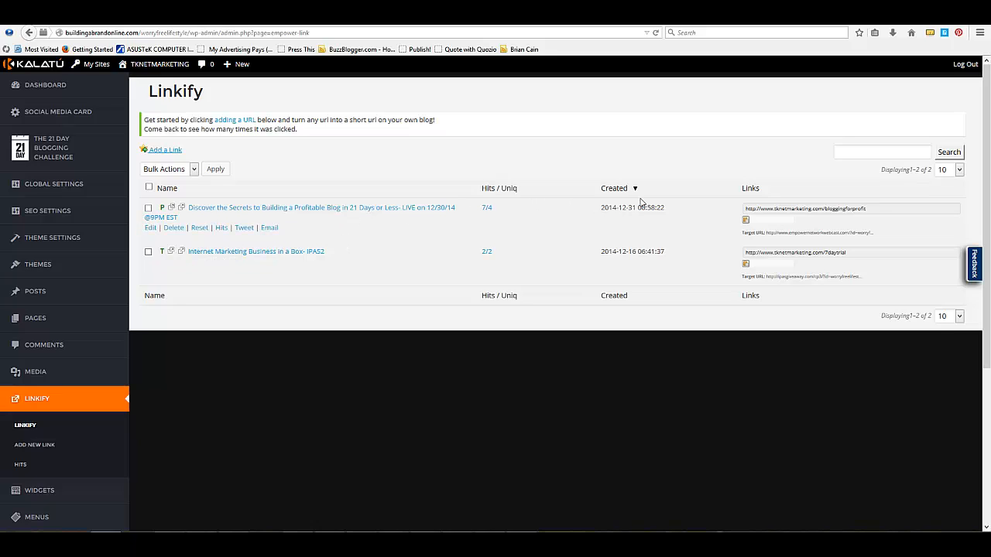
mouse_move(382, 266)
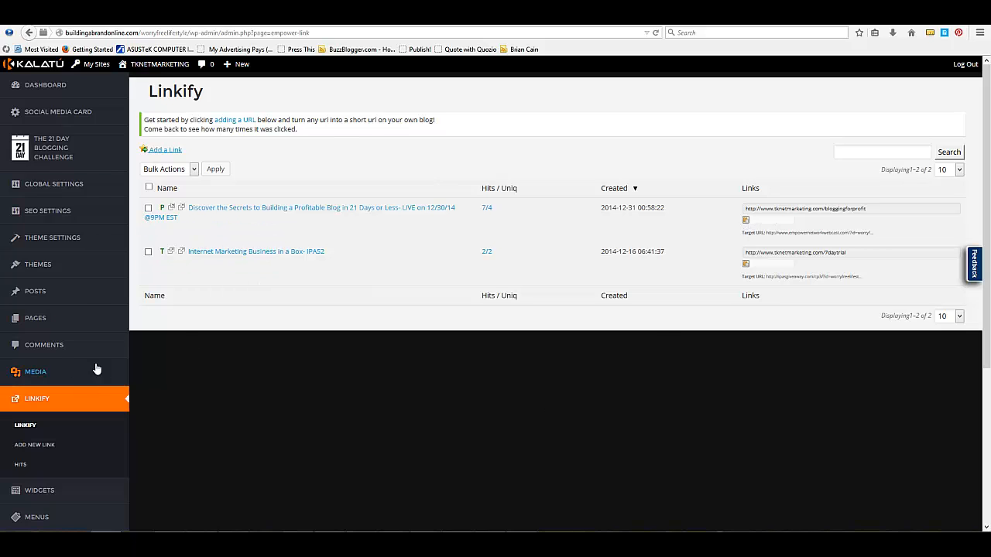
scroll(108, 352, down, 3)
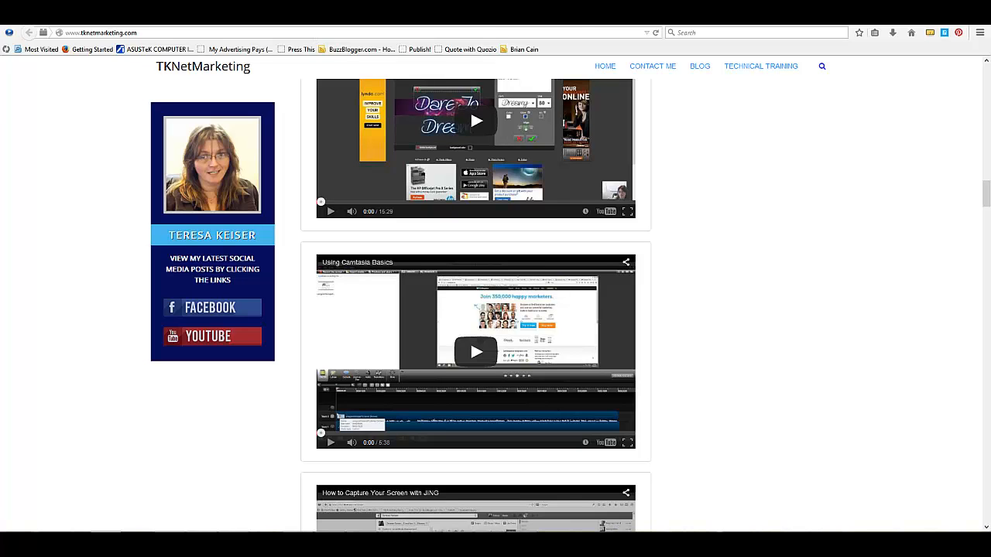
key(ctrl+Tab)
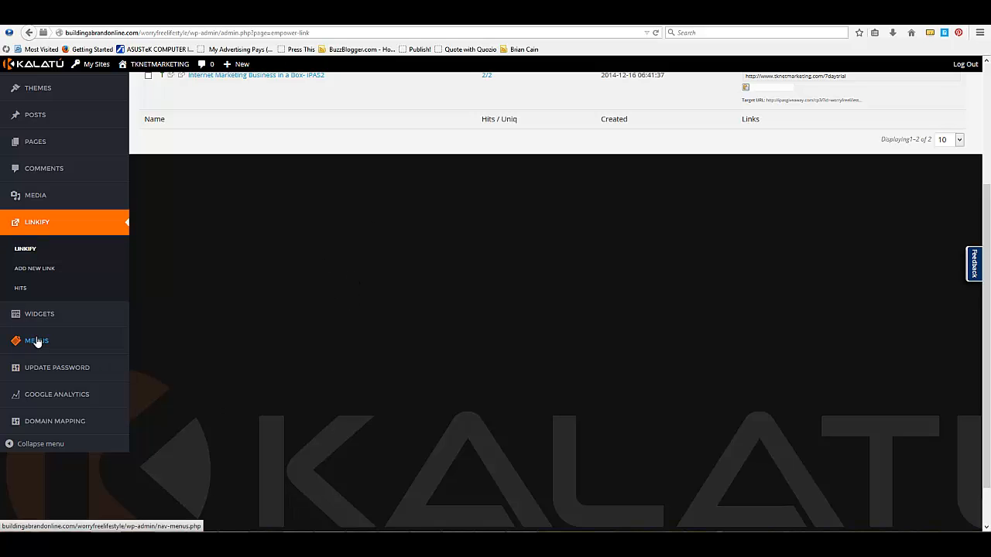
Add the Mindset category to the Header Menu as a sub-item under Technical Training, and check the live blog's navigation.
click(37, 342)
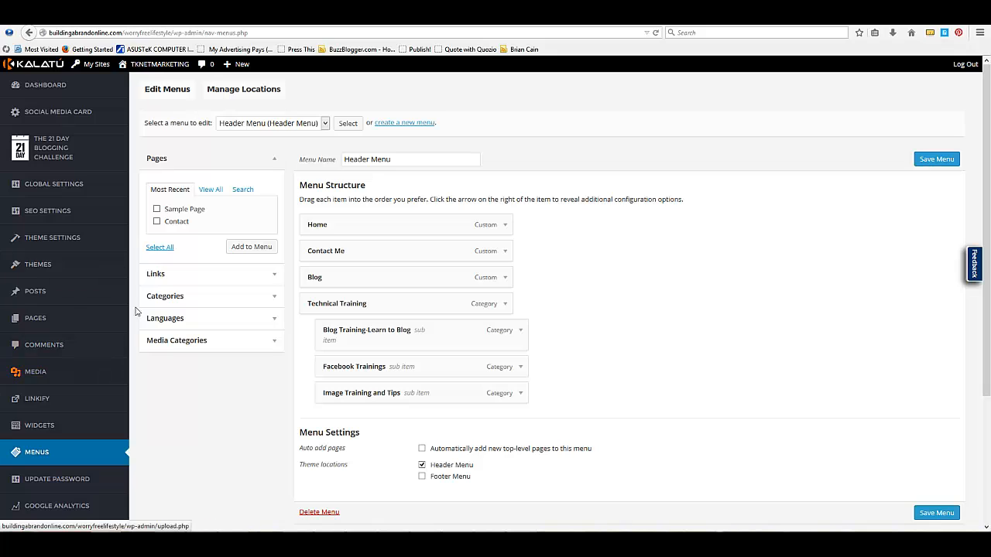
click(277, 305)
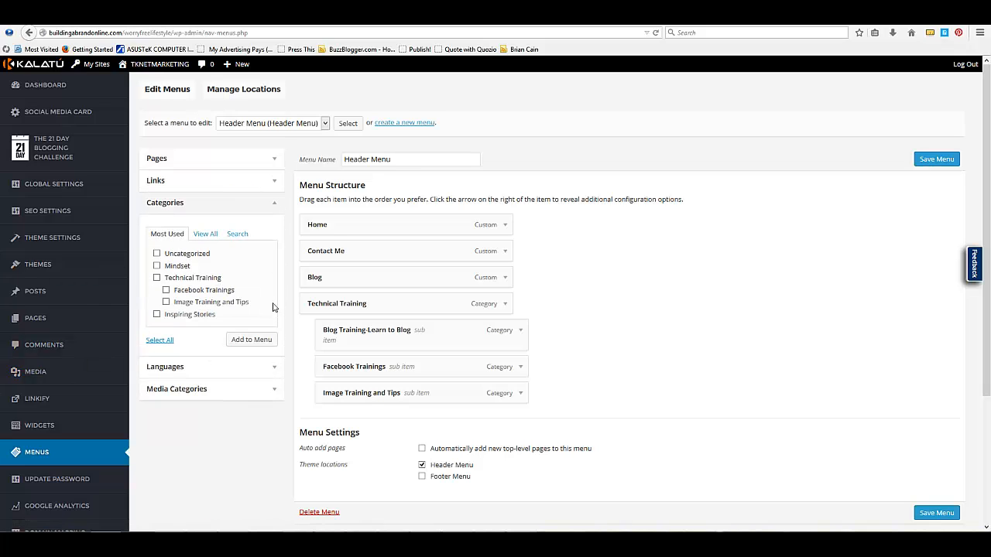
click(157, 266)
click(252, 345)
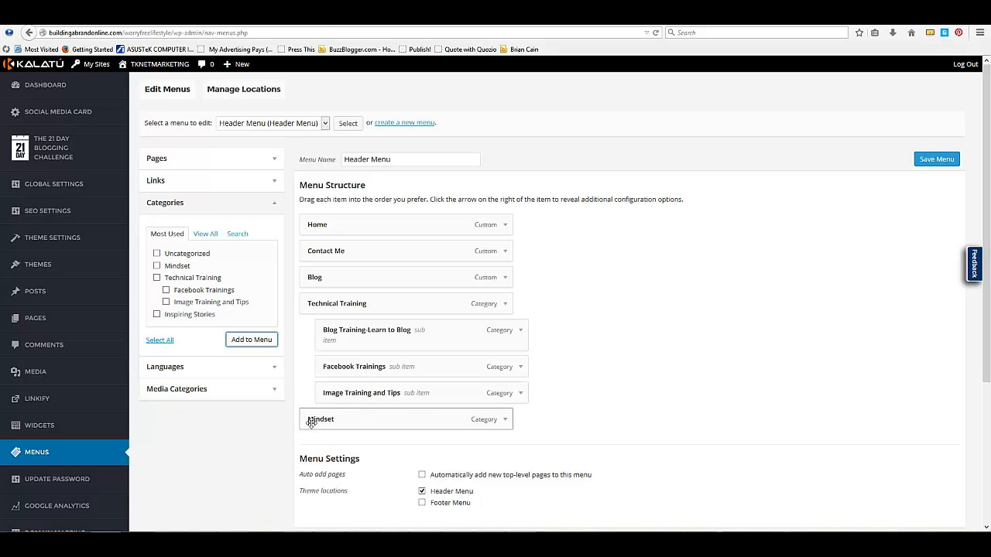
drag(319, 415, 340, 421)
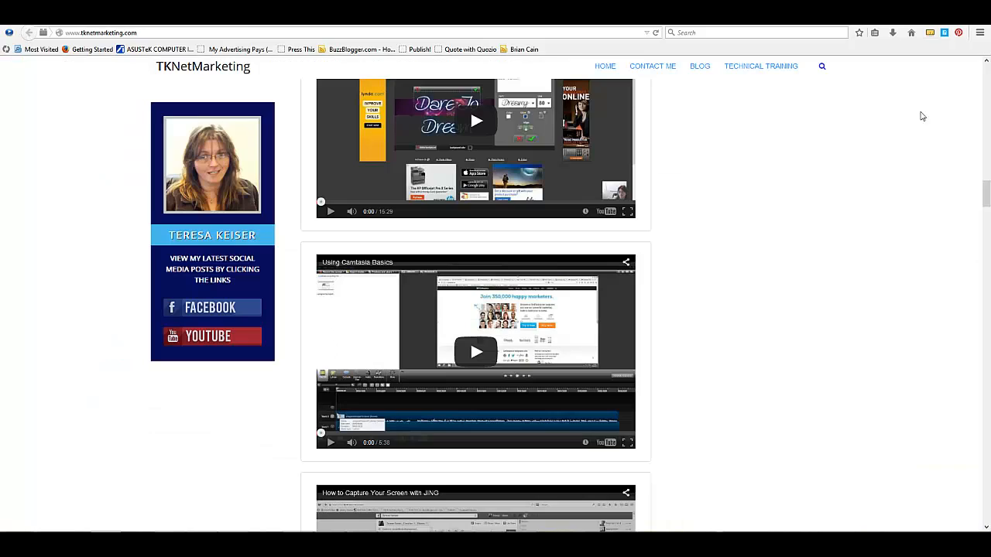
mouse_move(778, 74)
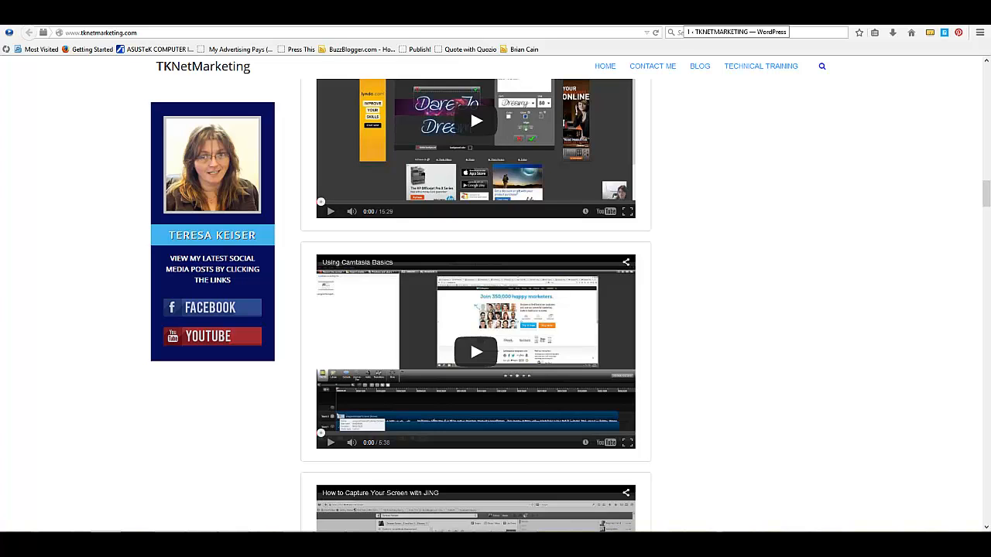
key(ctrl+Tab)
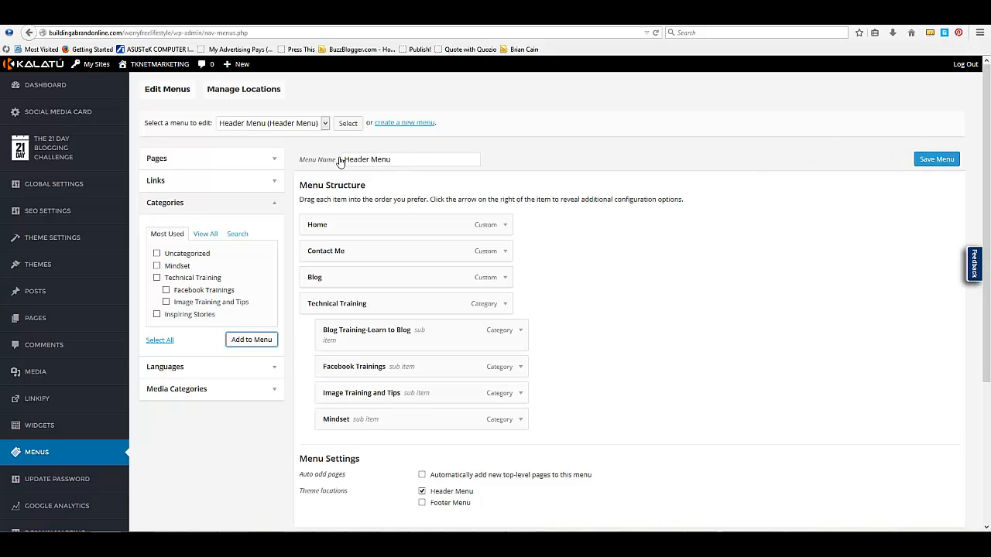
Inspect the available menus and the Mindset item's settings without editing them, and save the Header Menu.
click(326, 125)
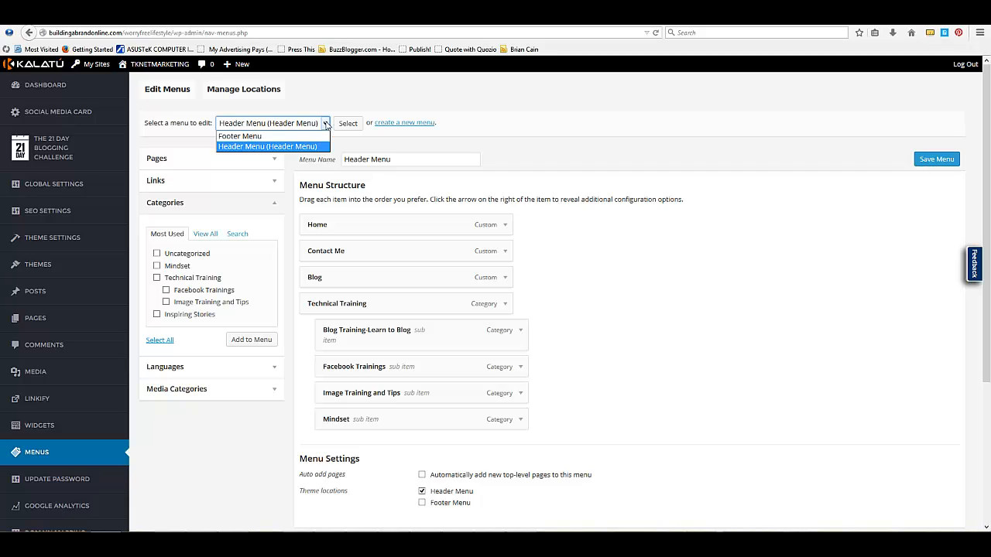
click(270, 135)
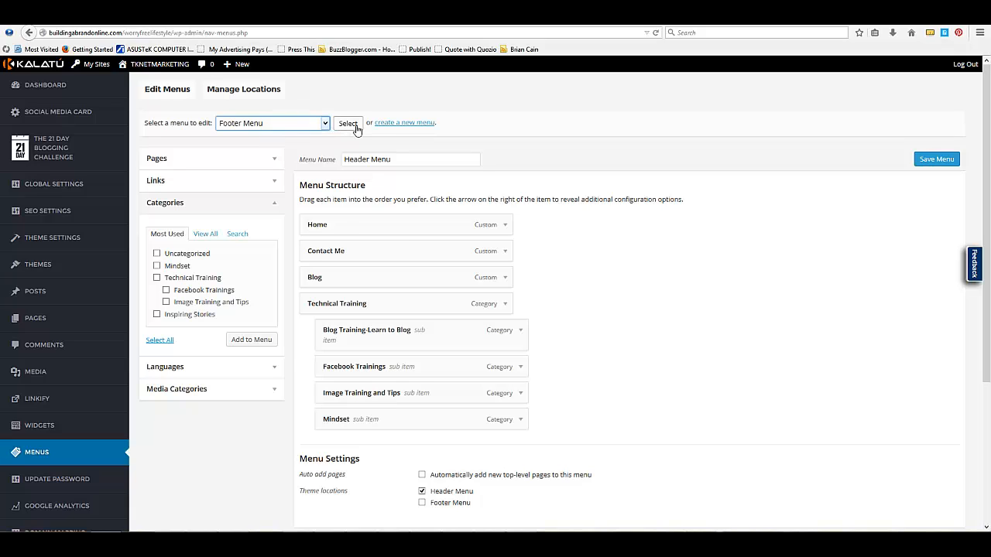
click(521, 420)
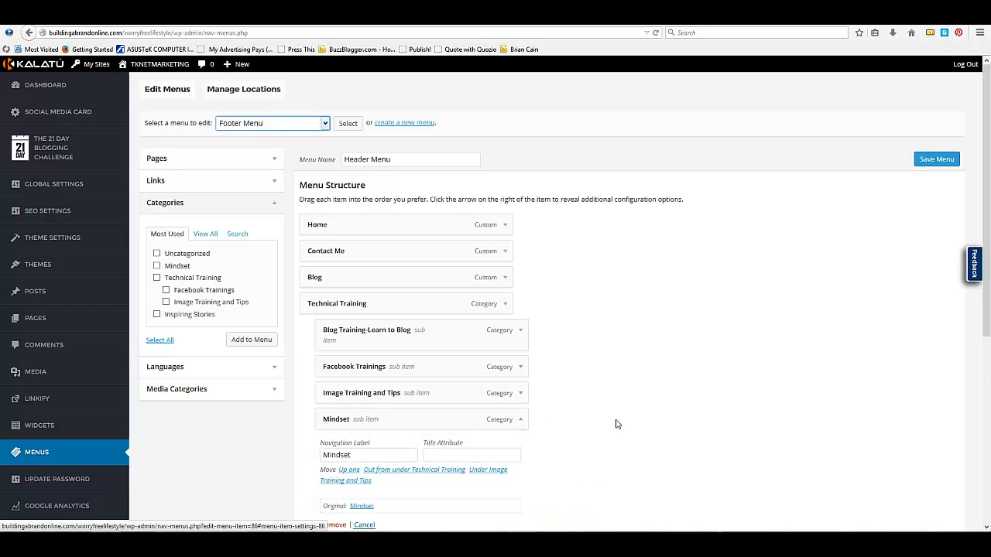
scroll(614, 425, down, 4)
click(365, 349)
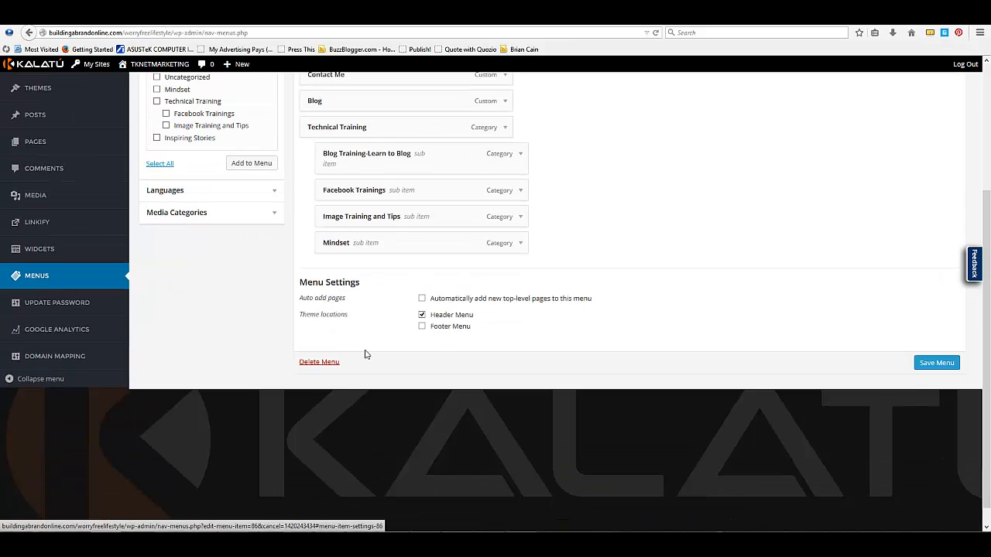
scroll(857, 314, up, 4)
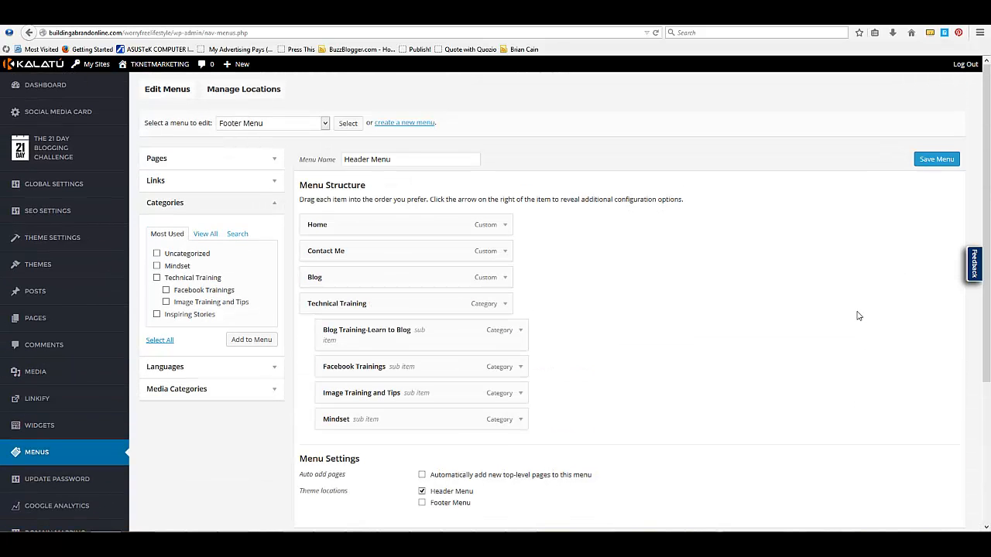
click(937, 160)
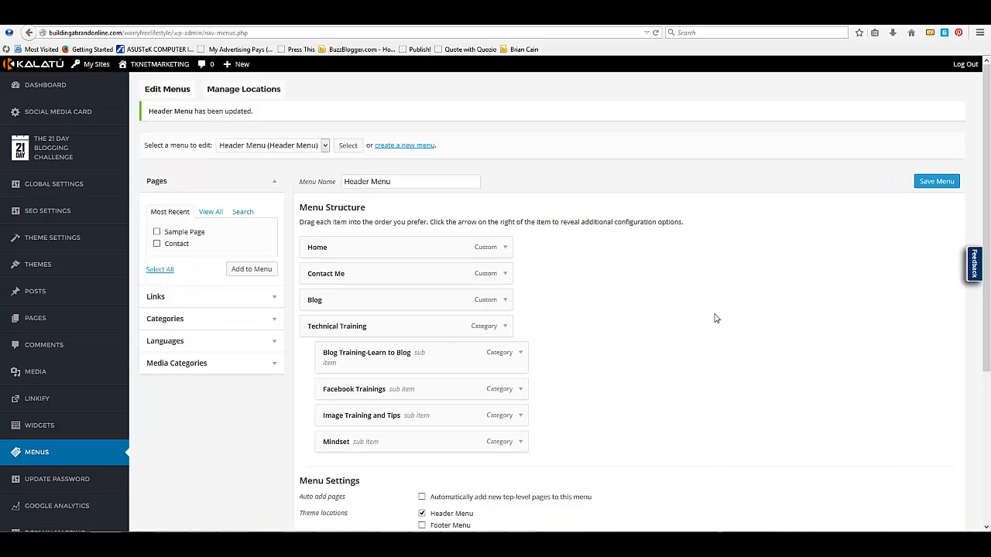
Load the Footer Menu for editing and review its structure and settings.
click(325, 147)
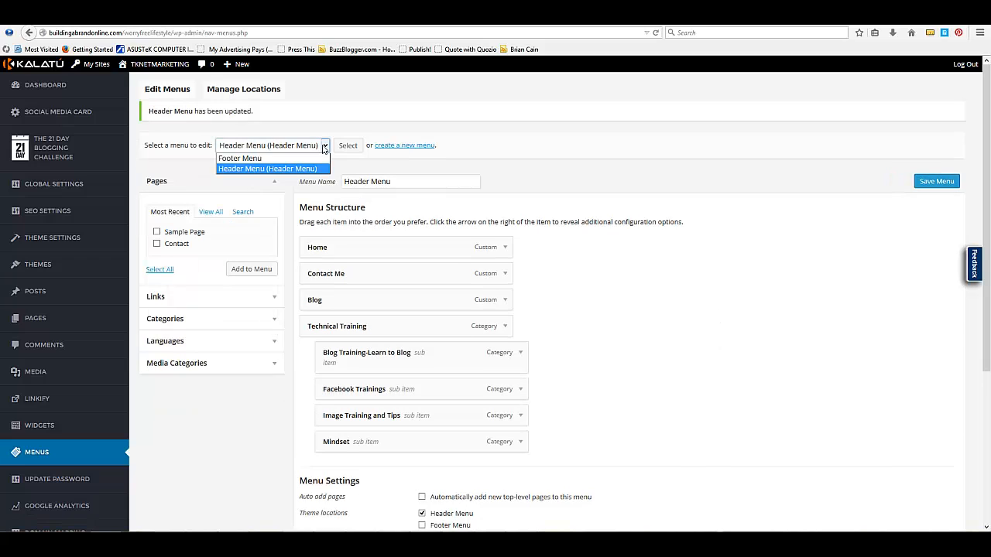
click(281, 159)
click(349, 147)
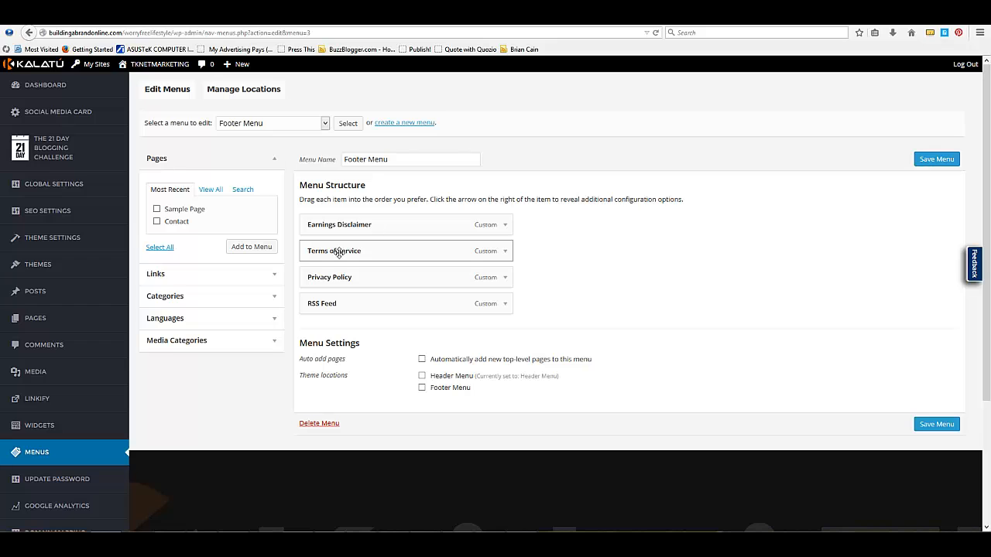
scroll(657, 360, down, 4)
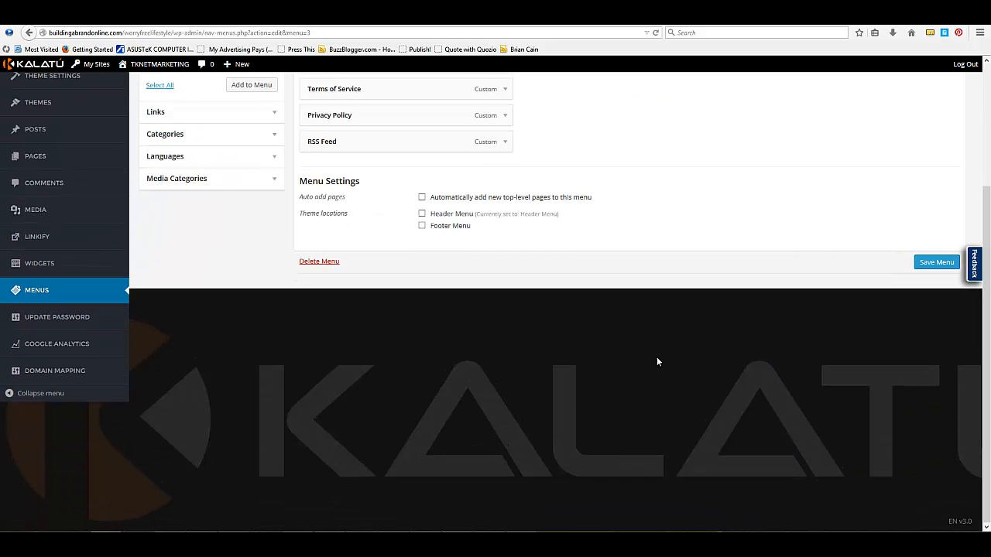
Open the Domain Mapping page and review the active domains and mapping instructions.
click(57, 373)
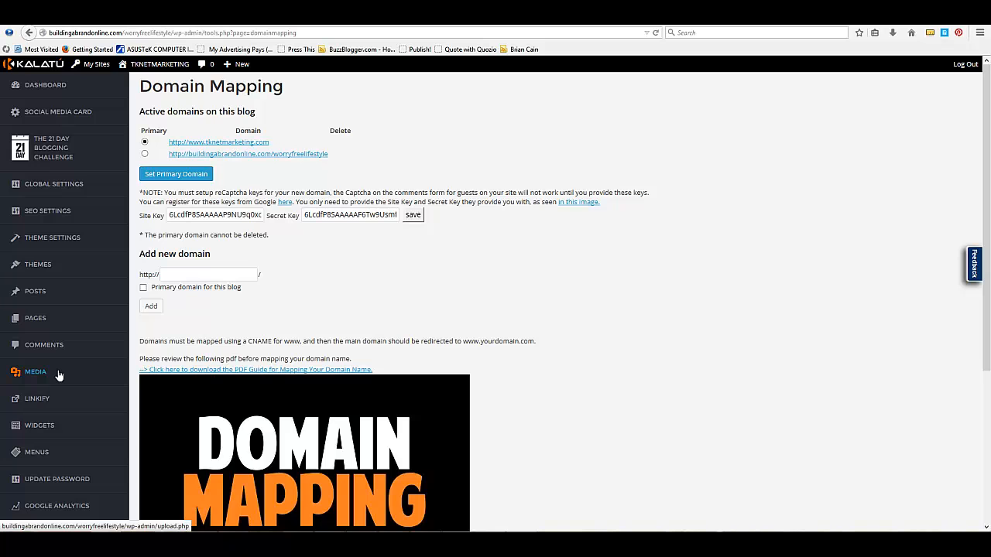
scroll(655, 299, down, 5)
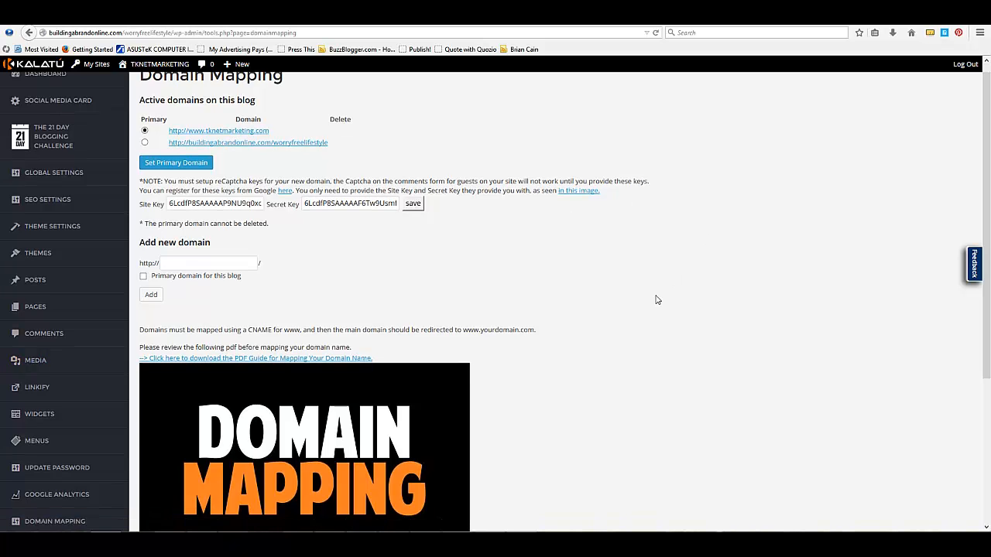
scroll(655, 300, up, 5)
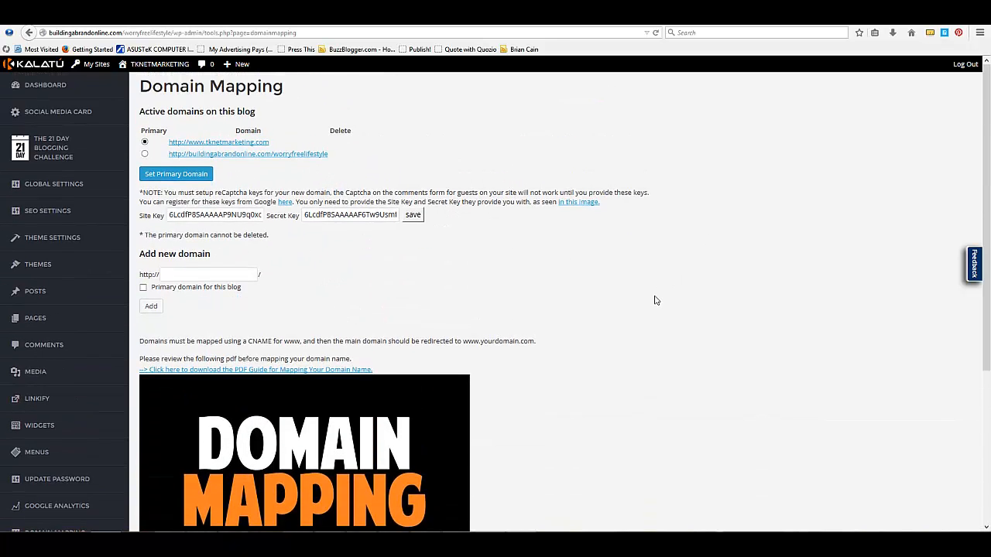